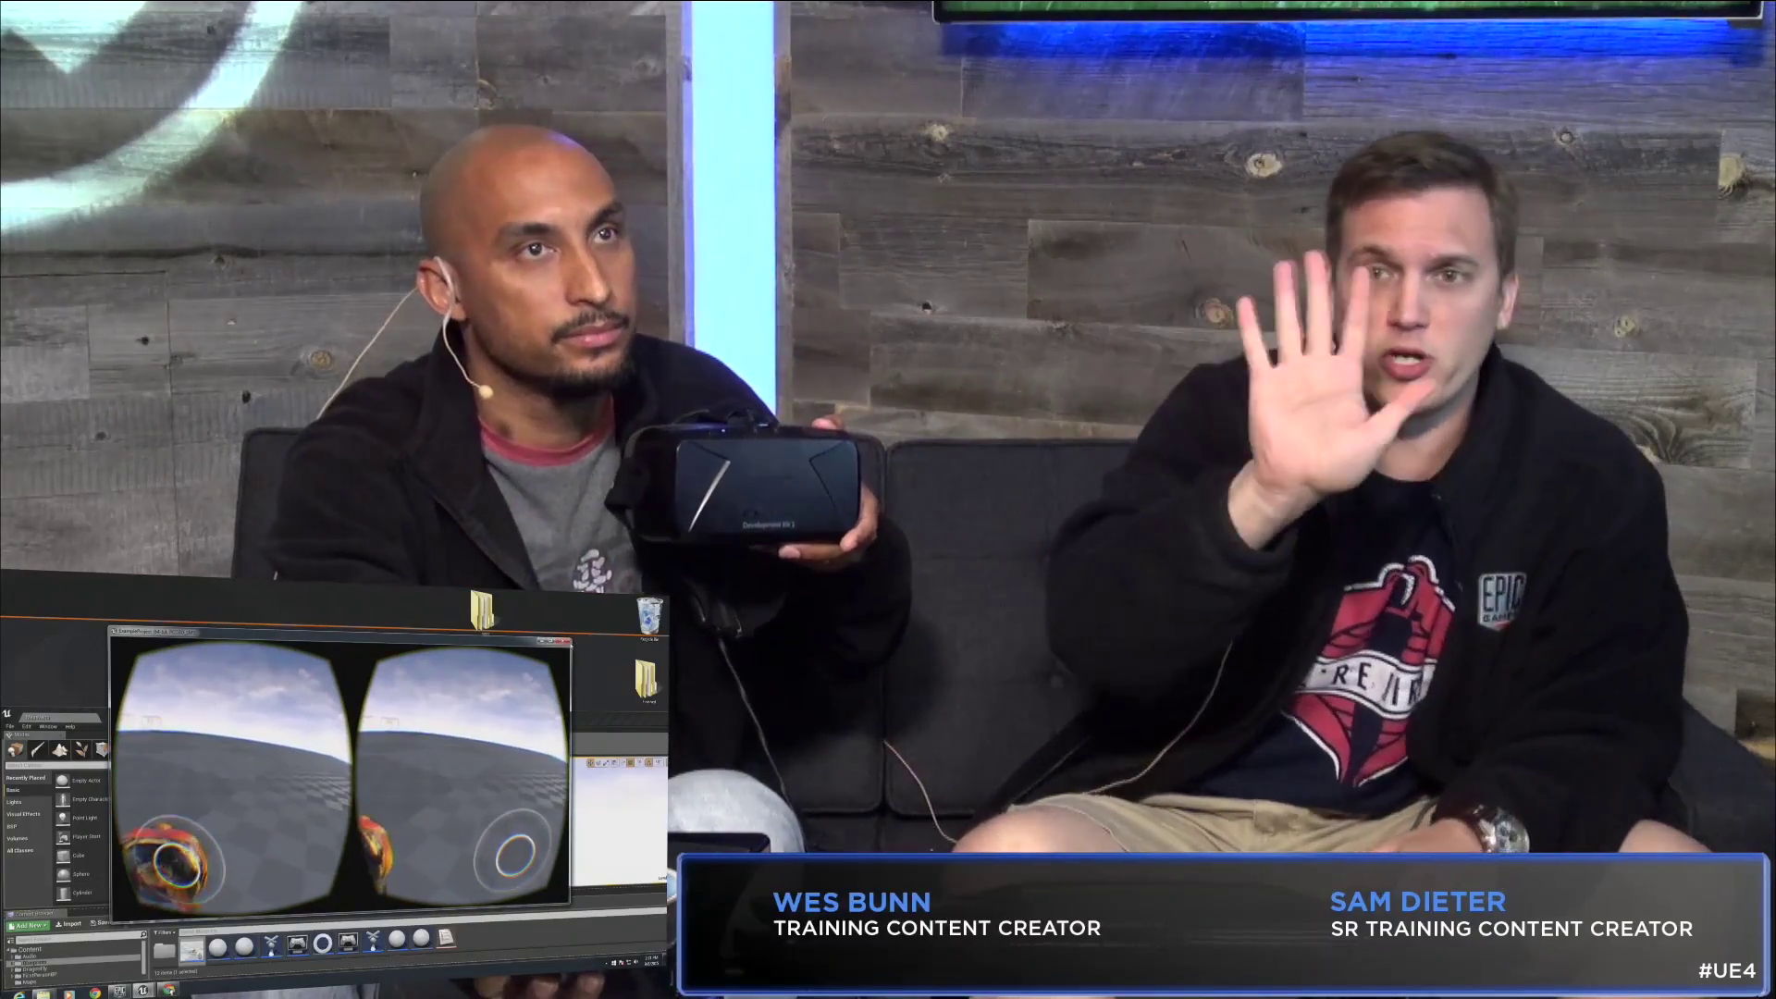
Exit the running VR preview, then reposition and maximize the level editor window so the whole editor fits the screen
key("Escape")
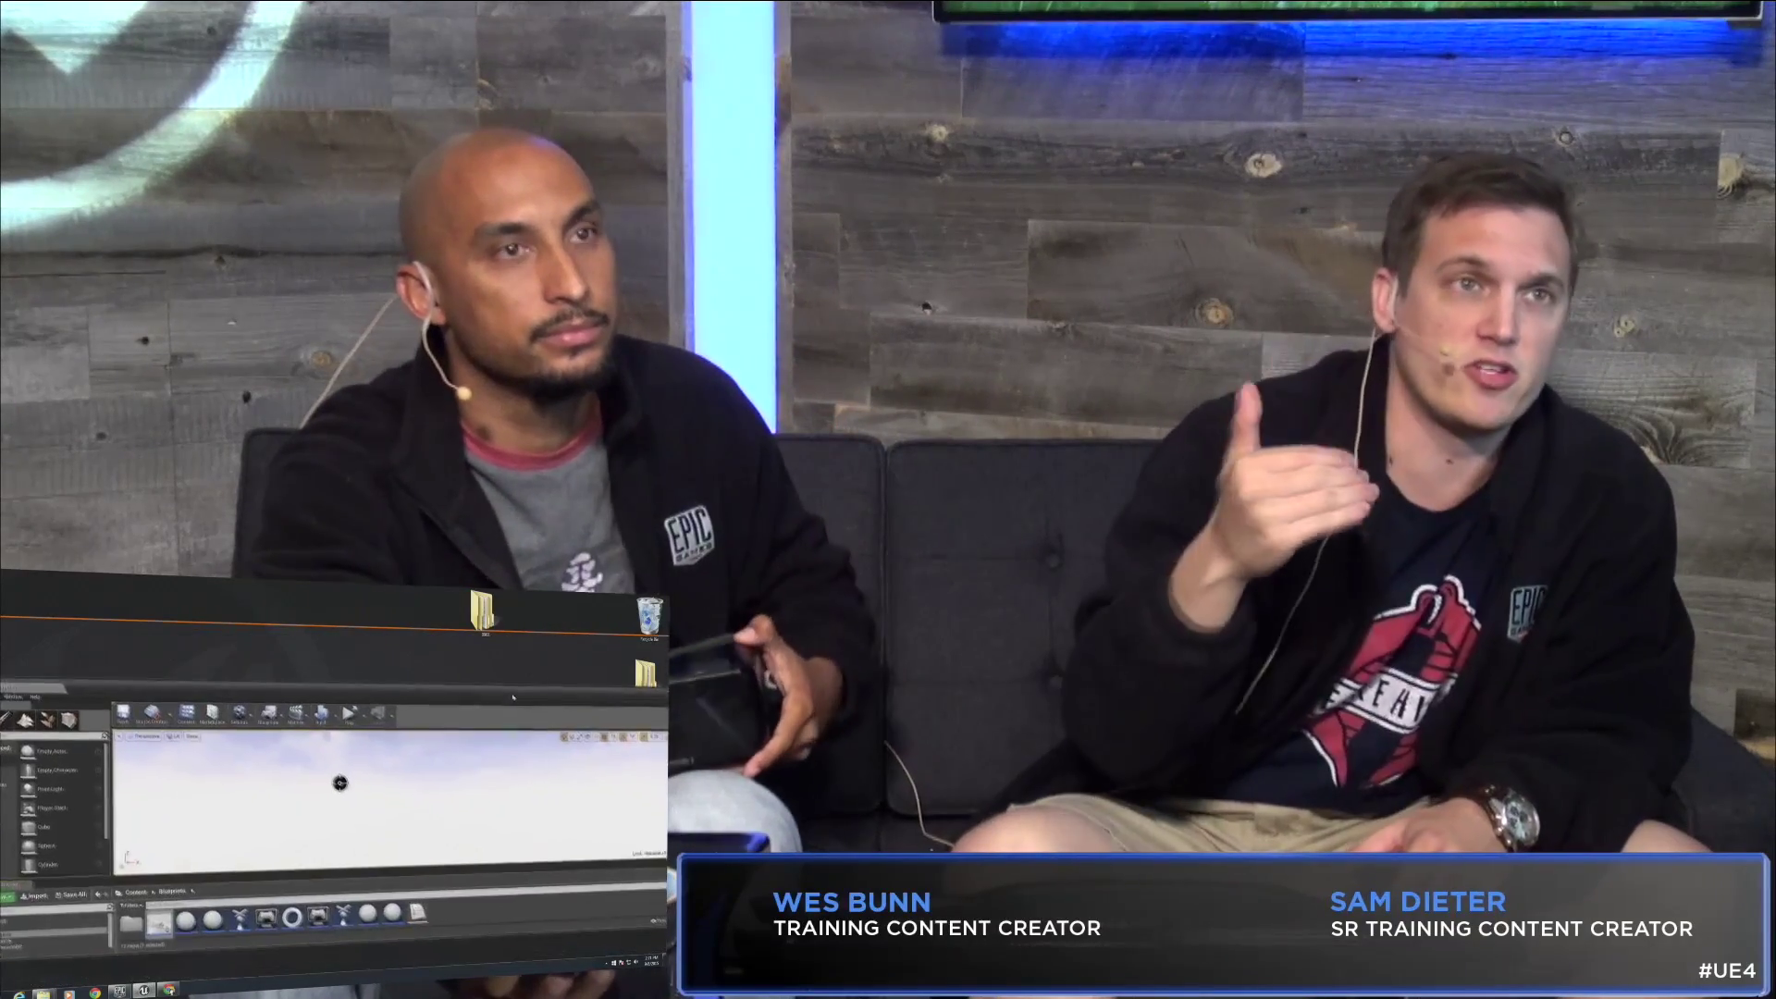
left_click_drag(513, 696, 262, 686)
left_click(612, 687)
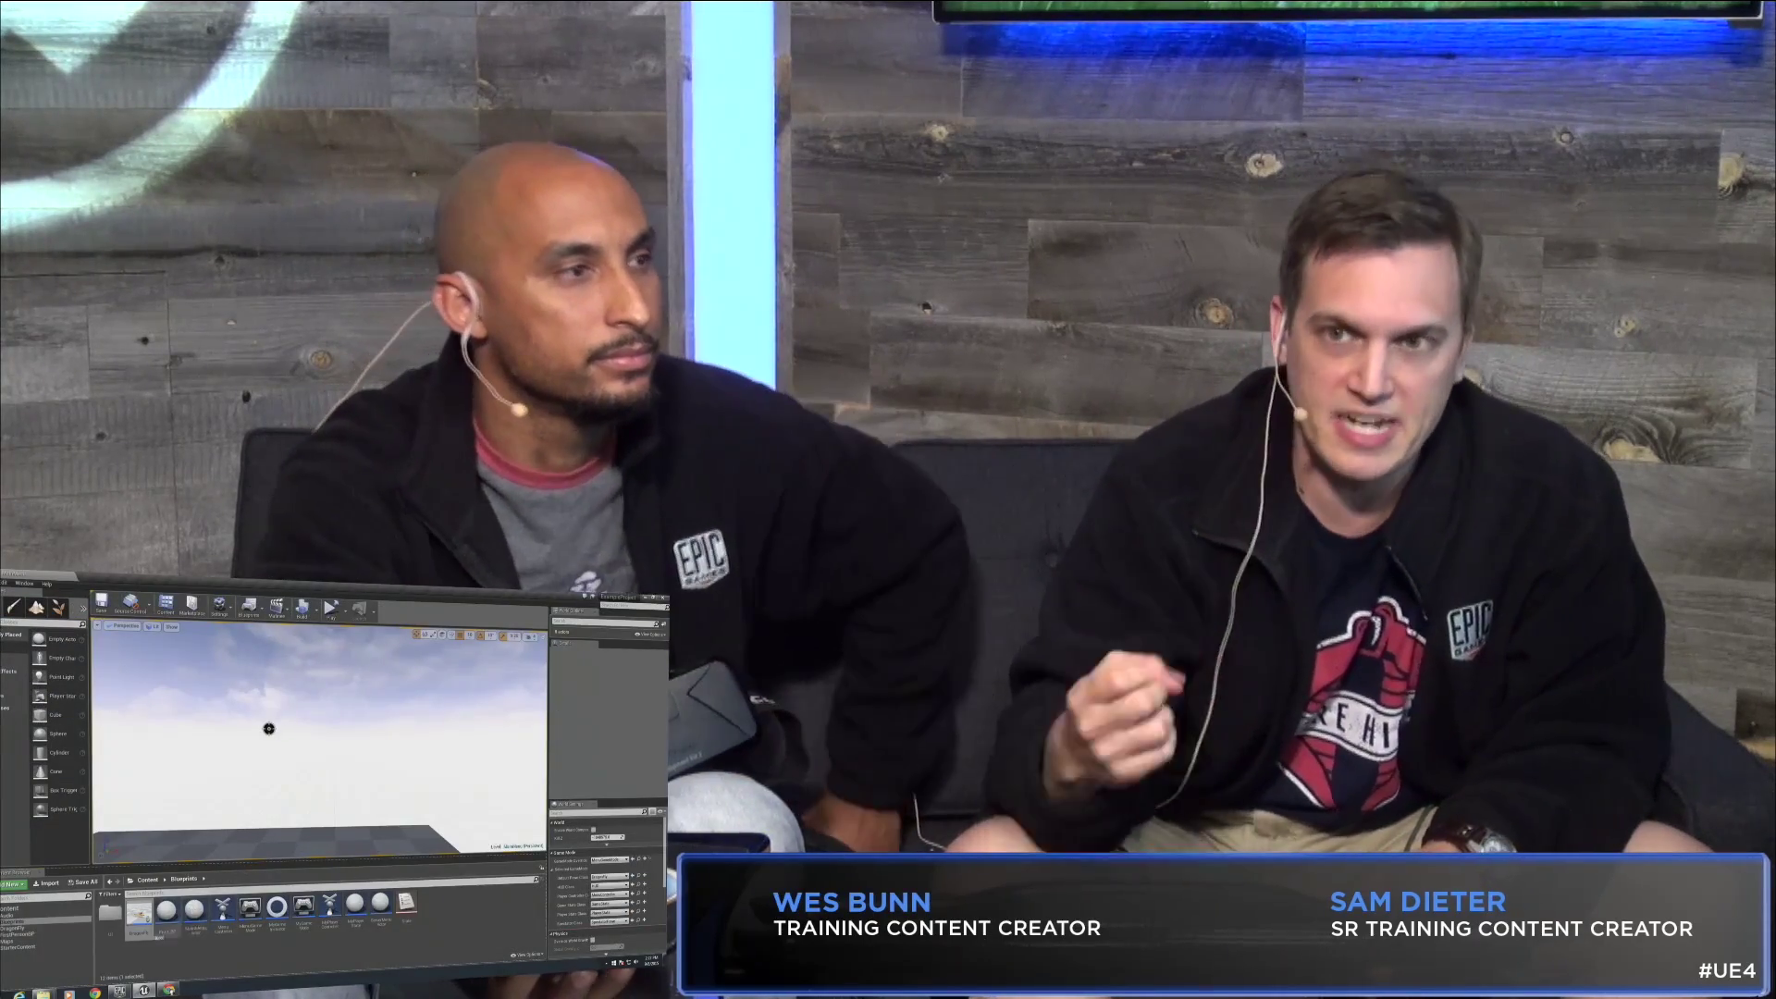
Open the MainMenu widget blueprint from the UI folder to show its layout, and return to the level editor
double_click(110, 914)
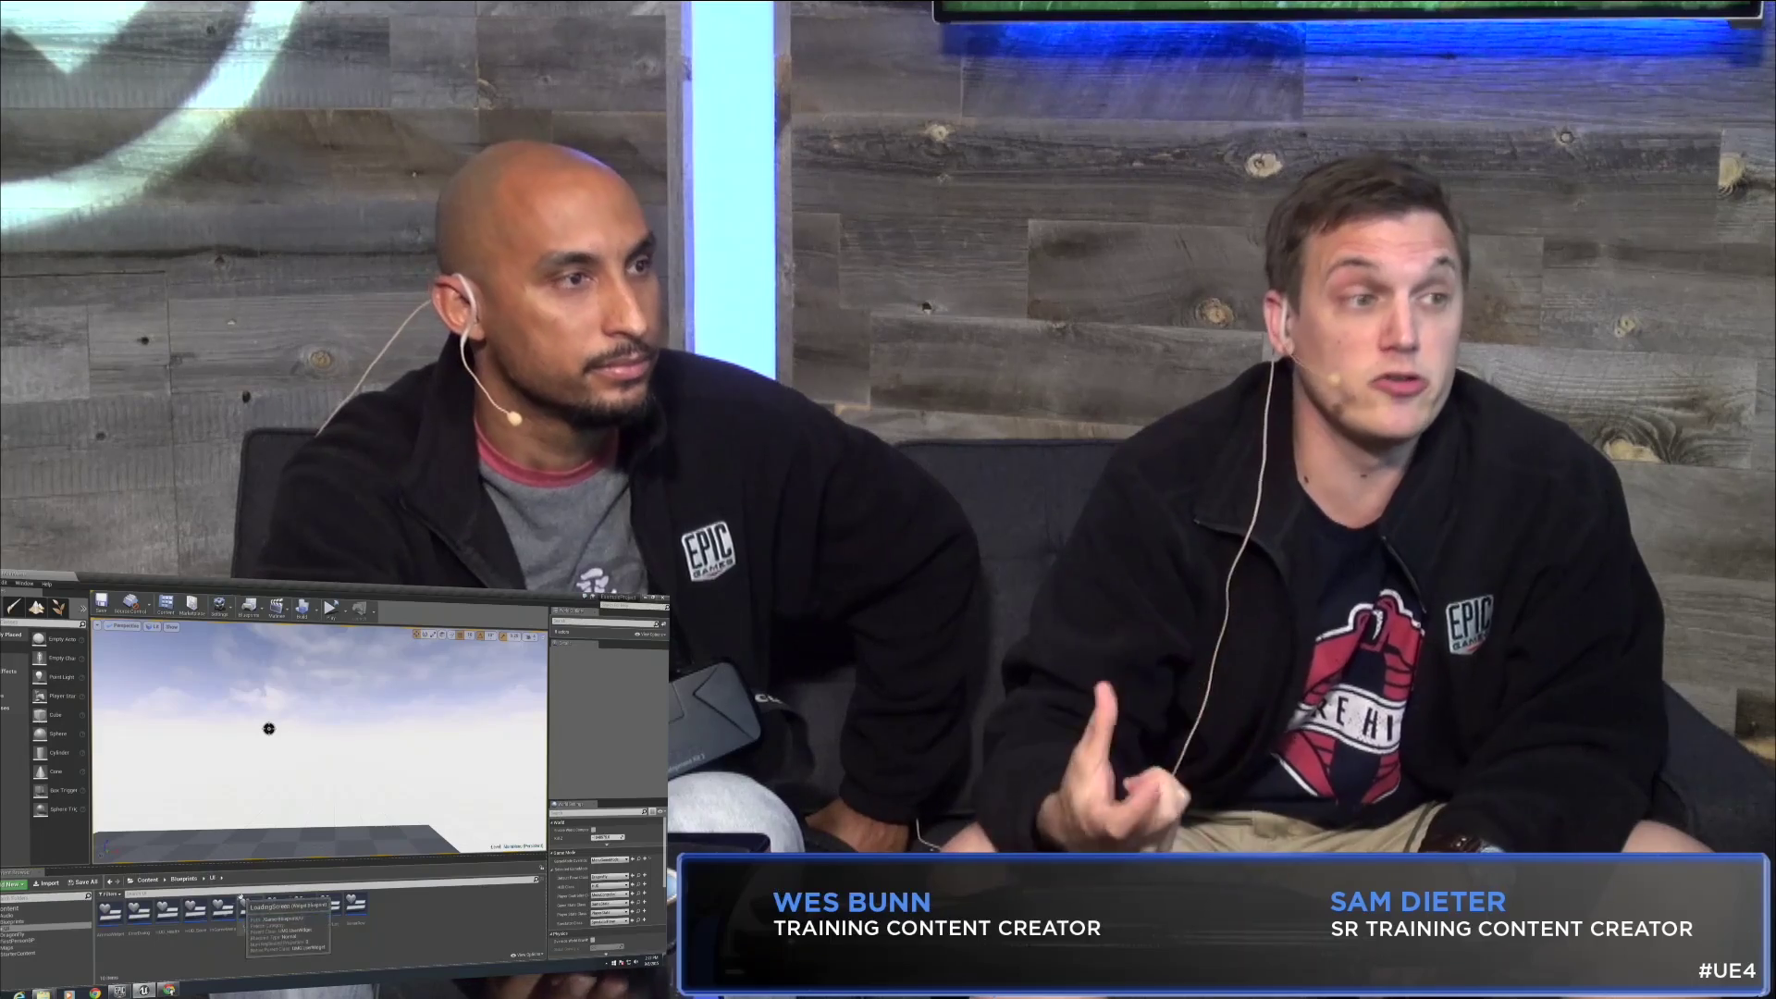
left_click(276, 914)
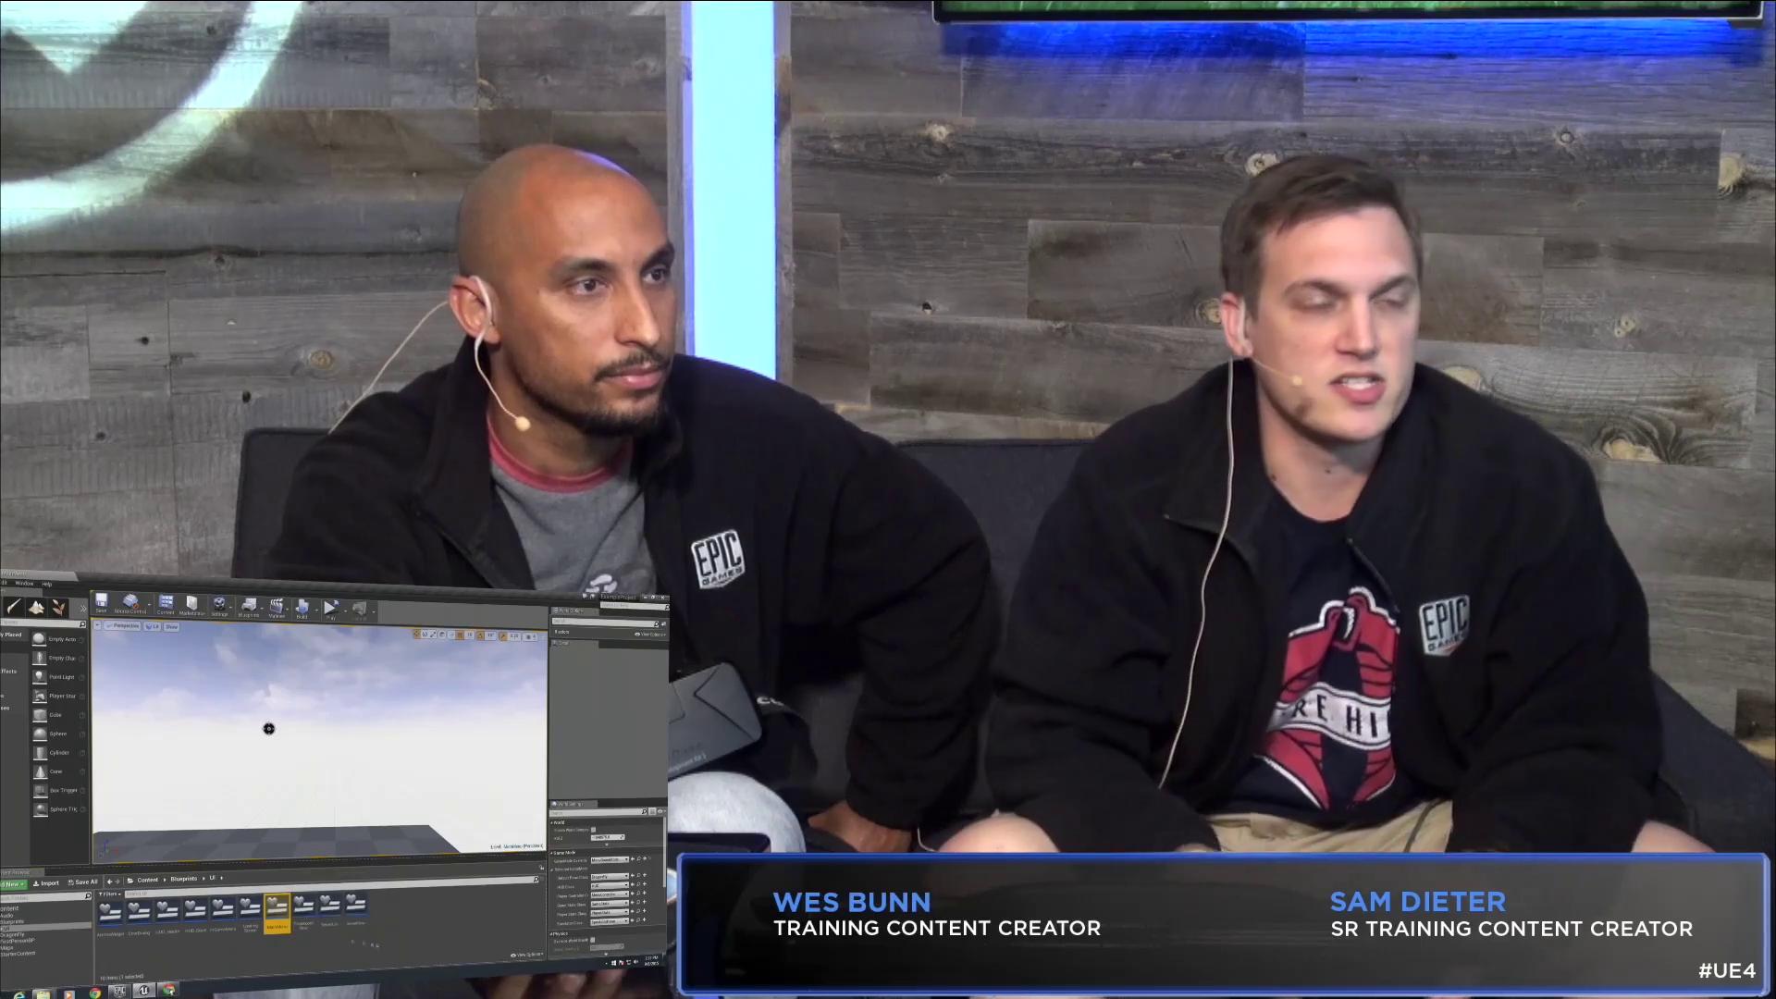
double_click(276, 911)
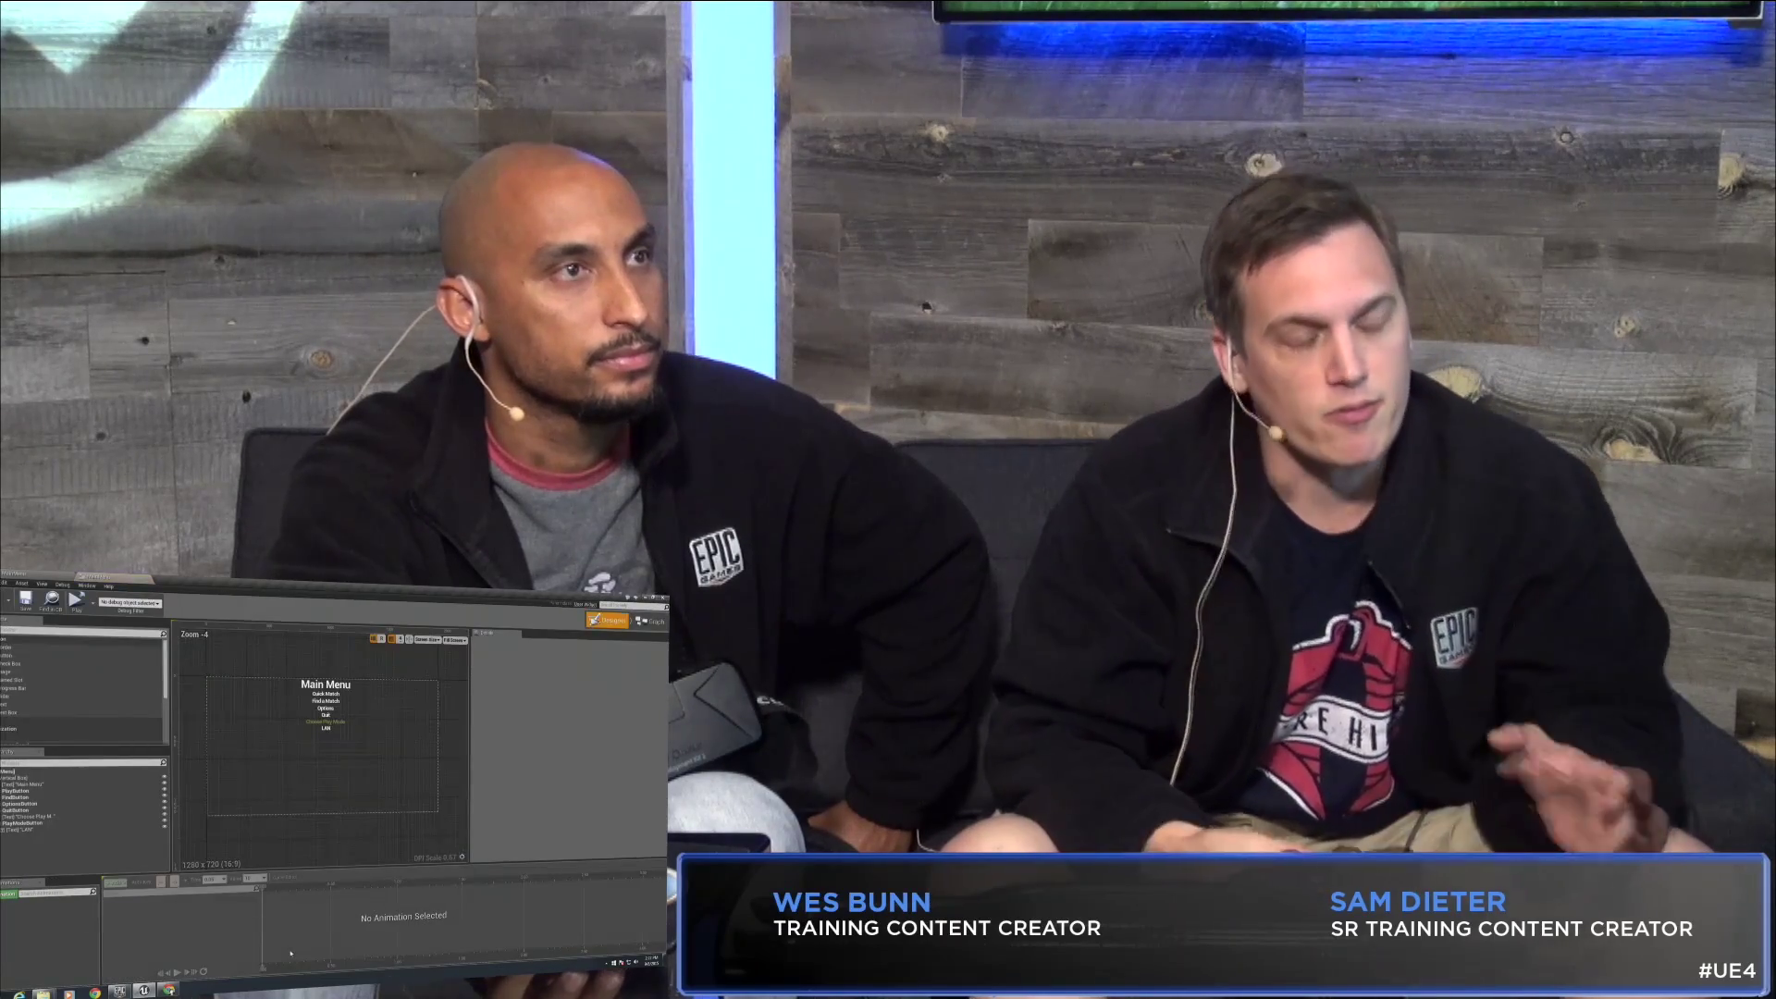
left_click(36, 575)
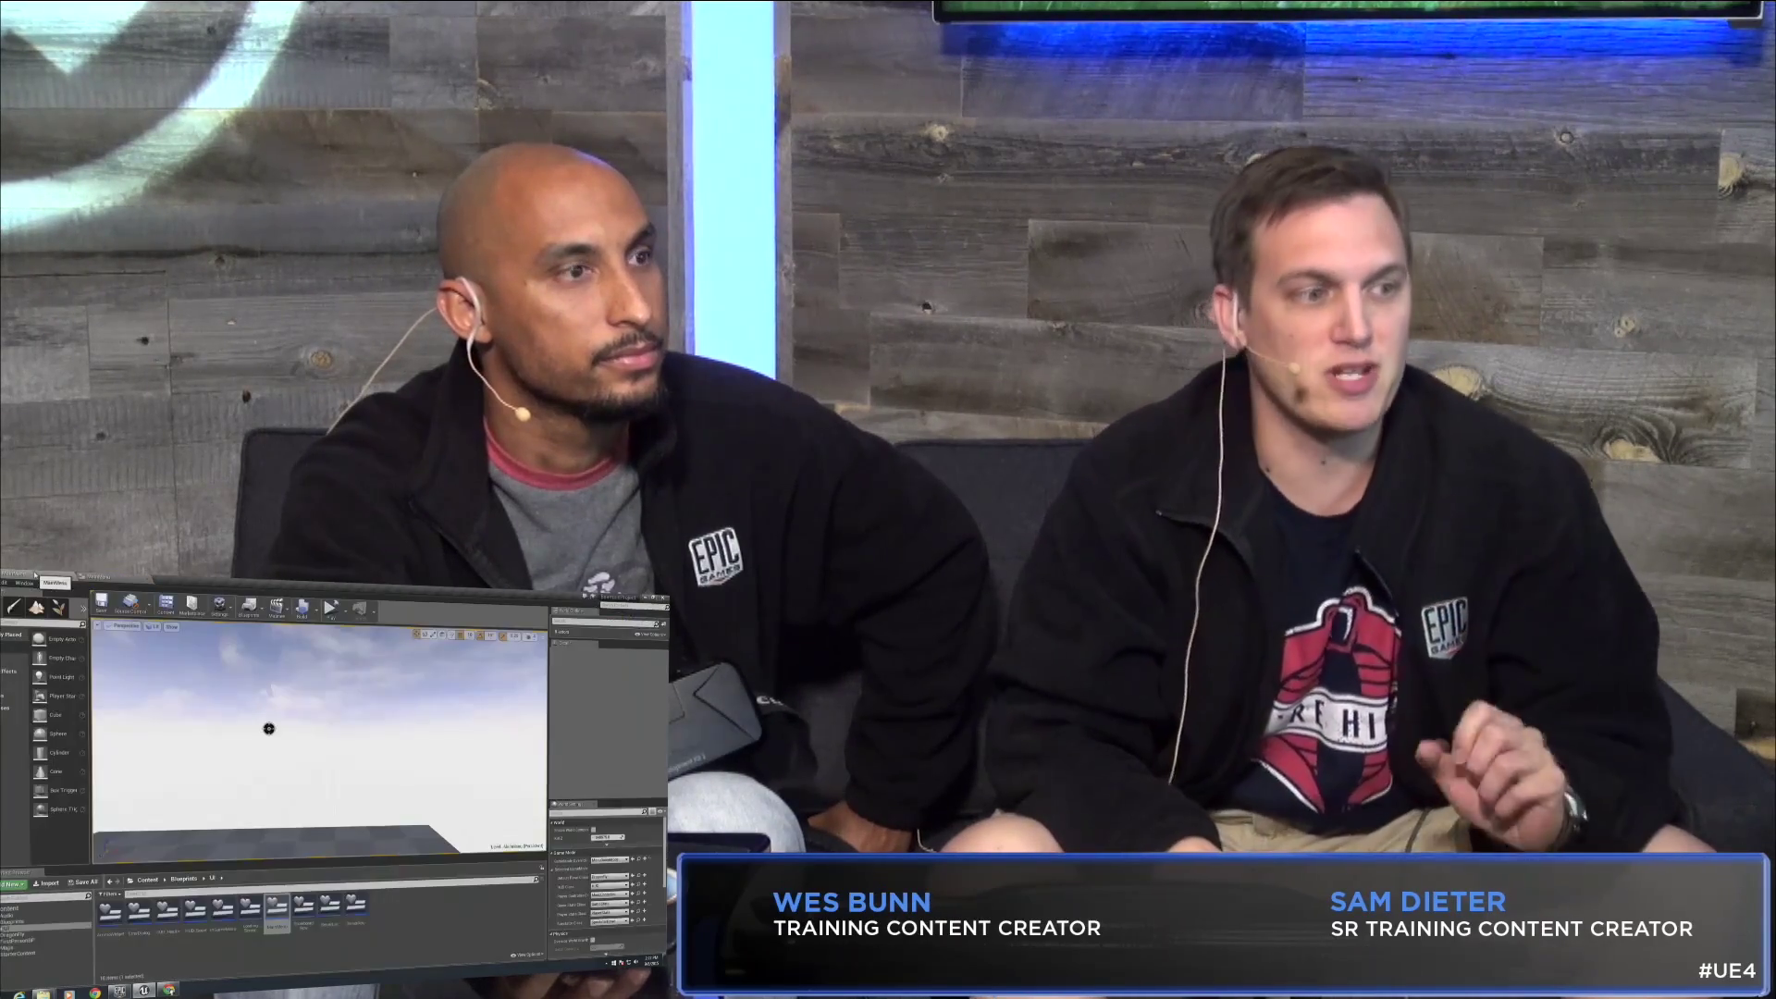
Open the MainMenuActor blueprint from the Blueprints folder and bring its event graph to the front
left_click(178, 880)
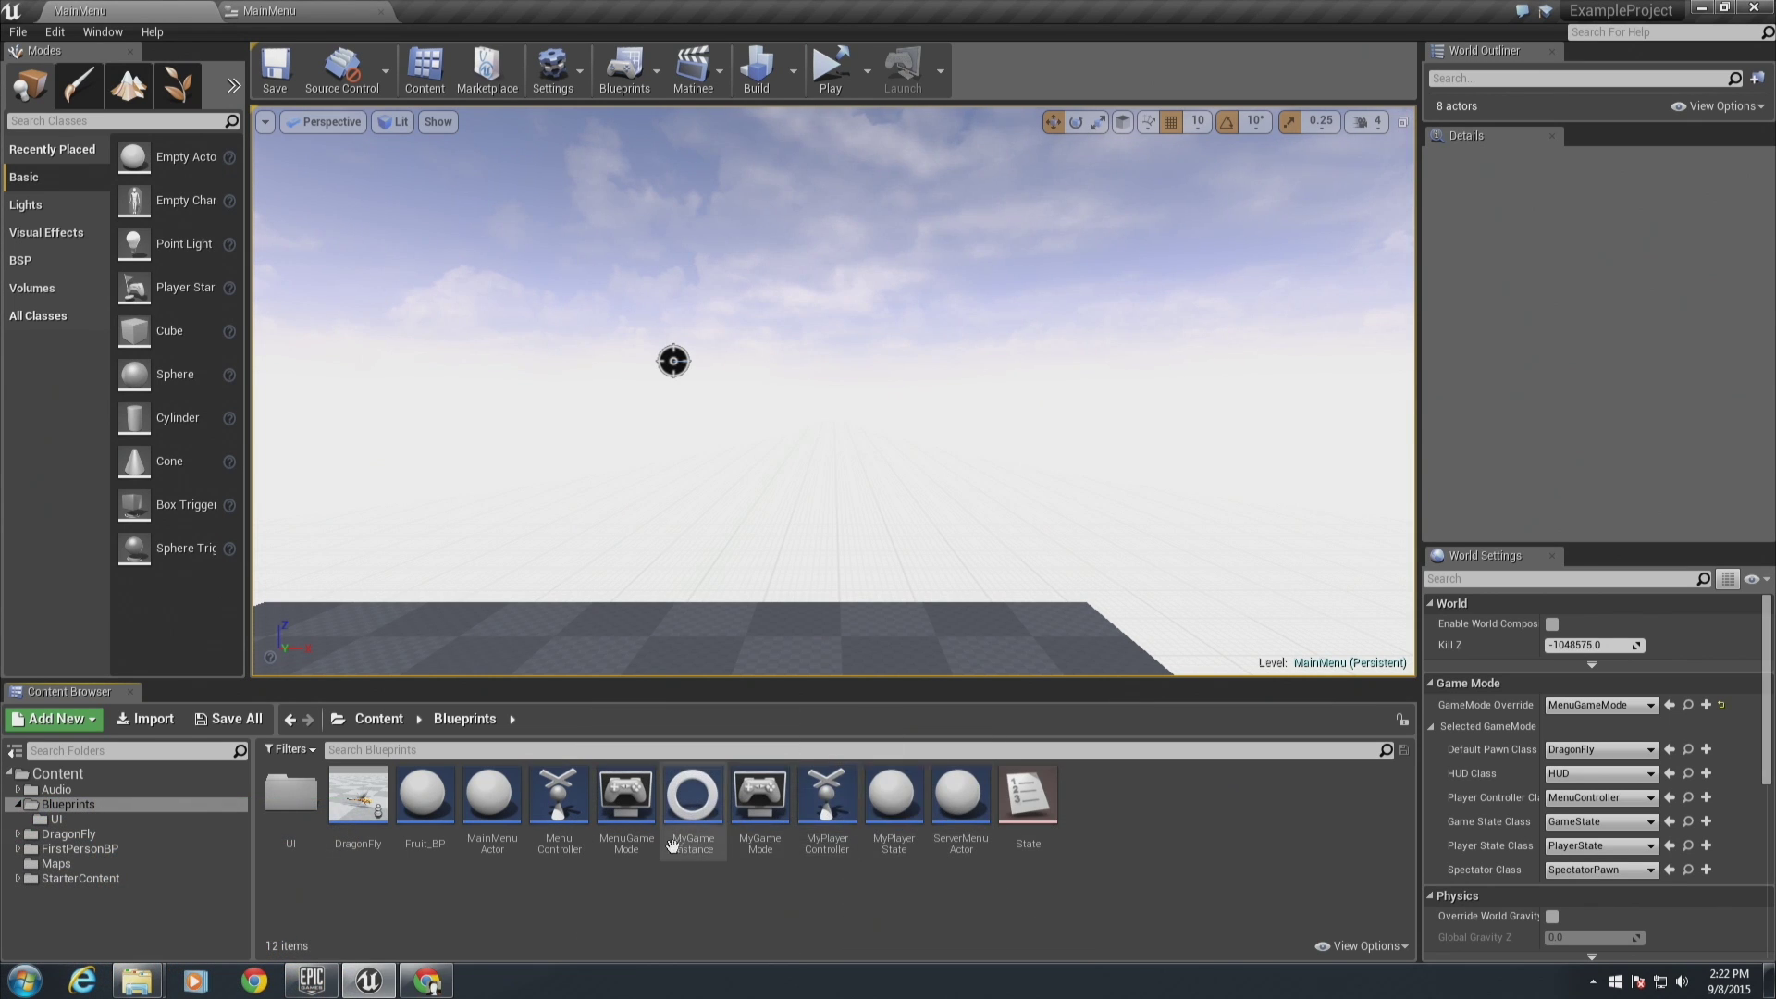
left_click(503, 833)
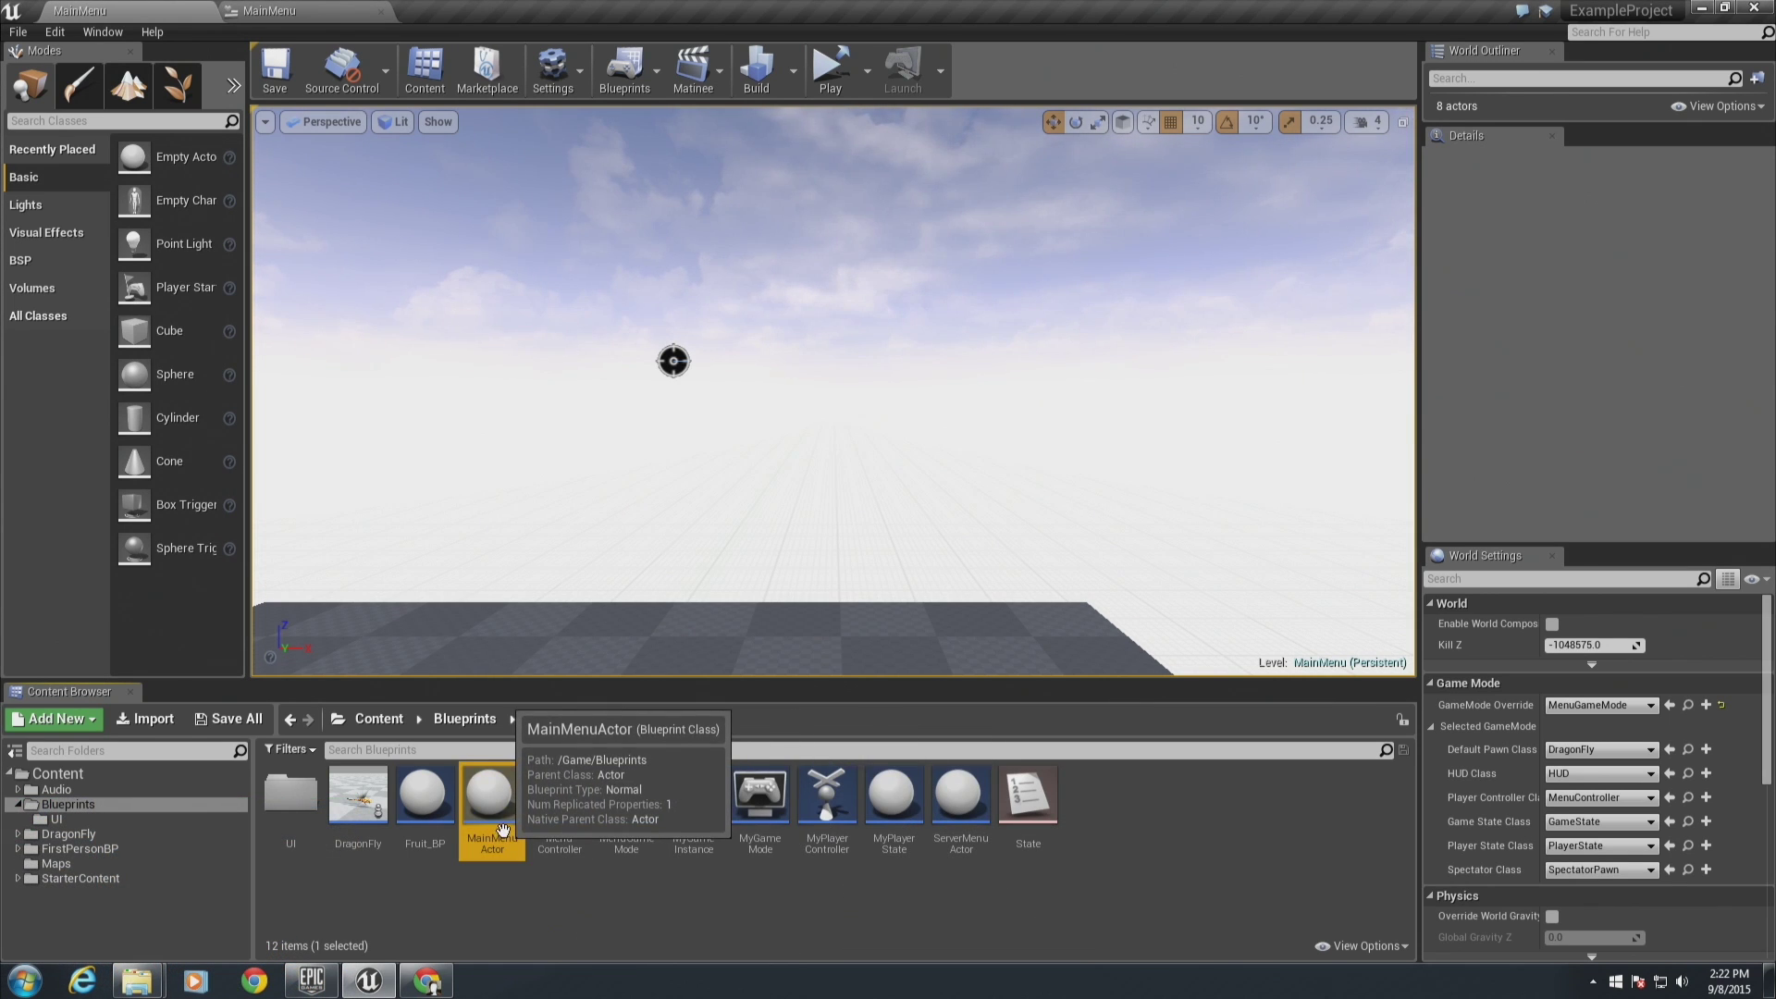
double_click(503, 833)
left_click(266, 11)
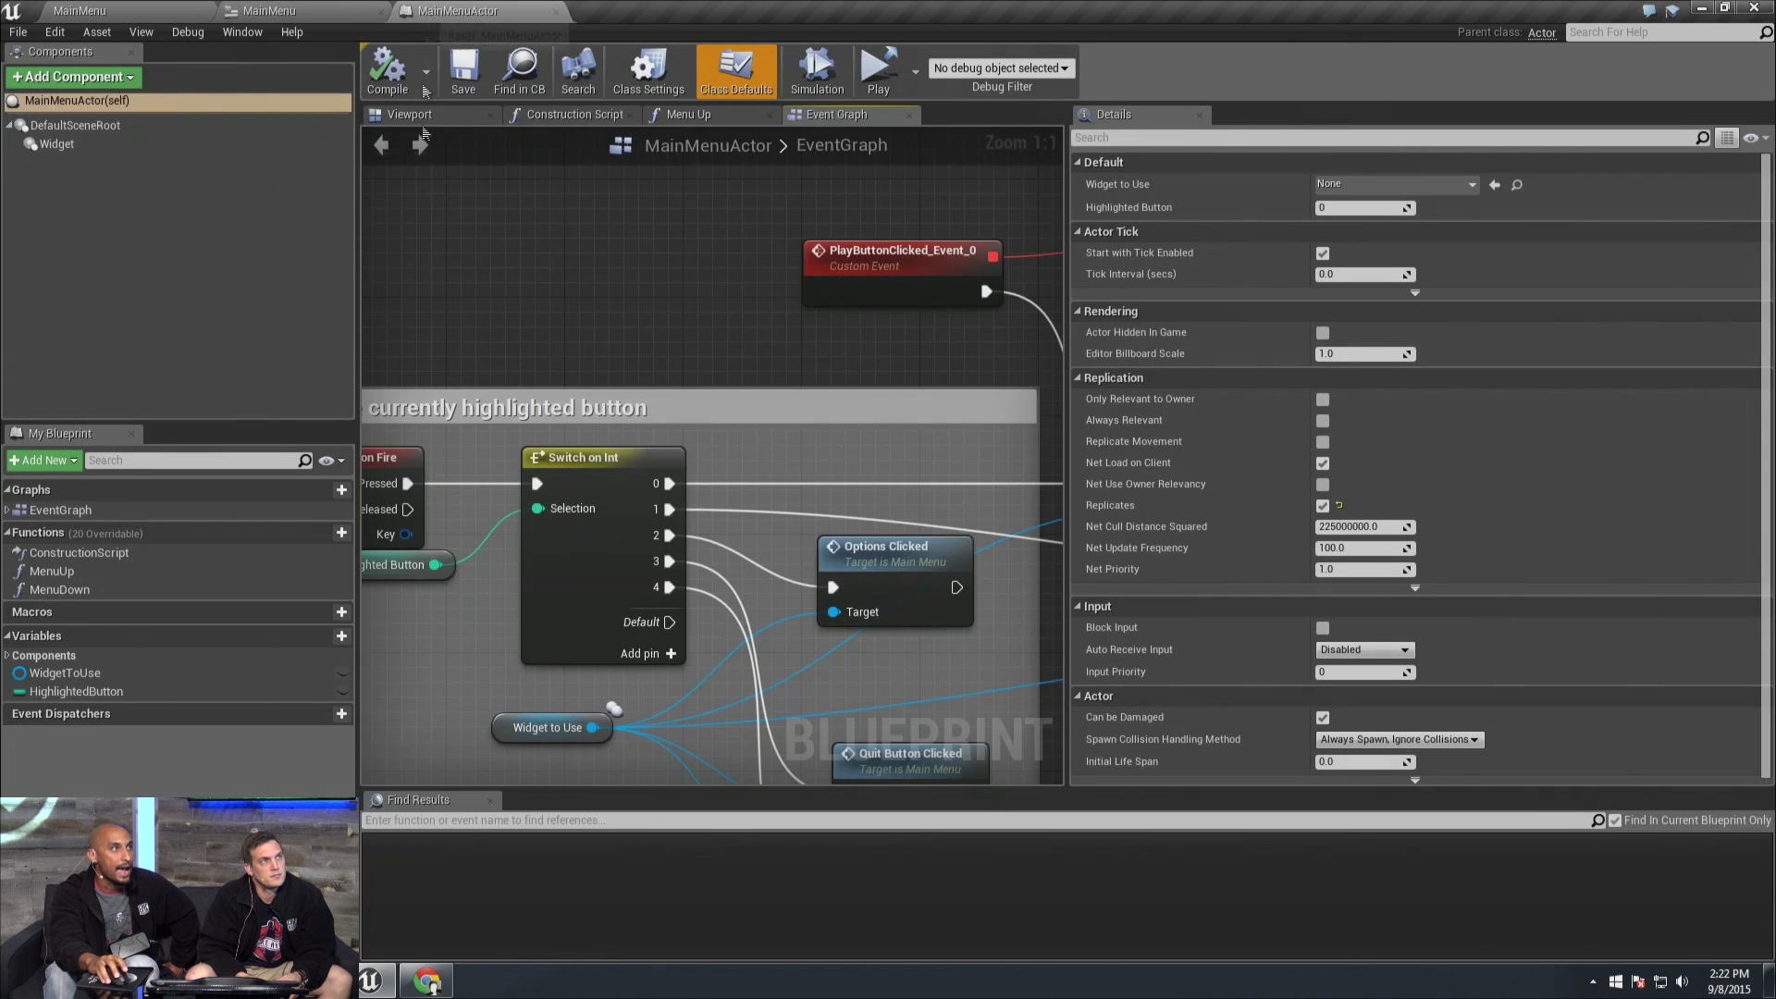
left_click(458, 10)
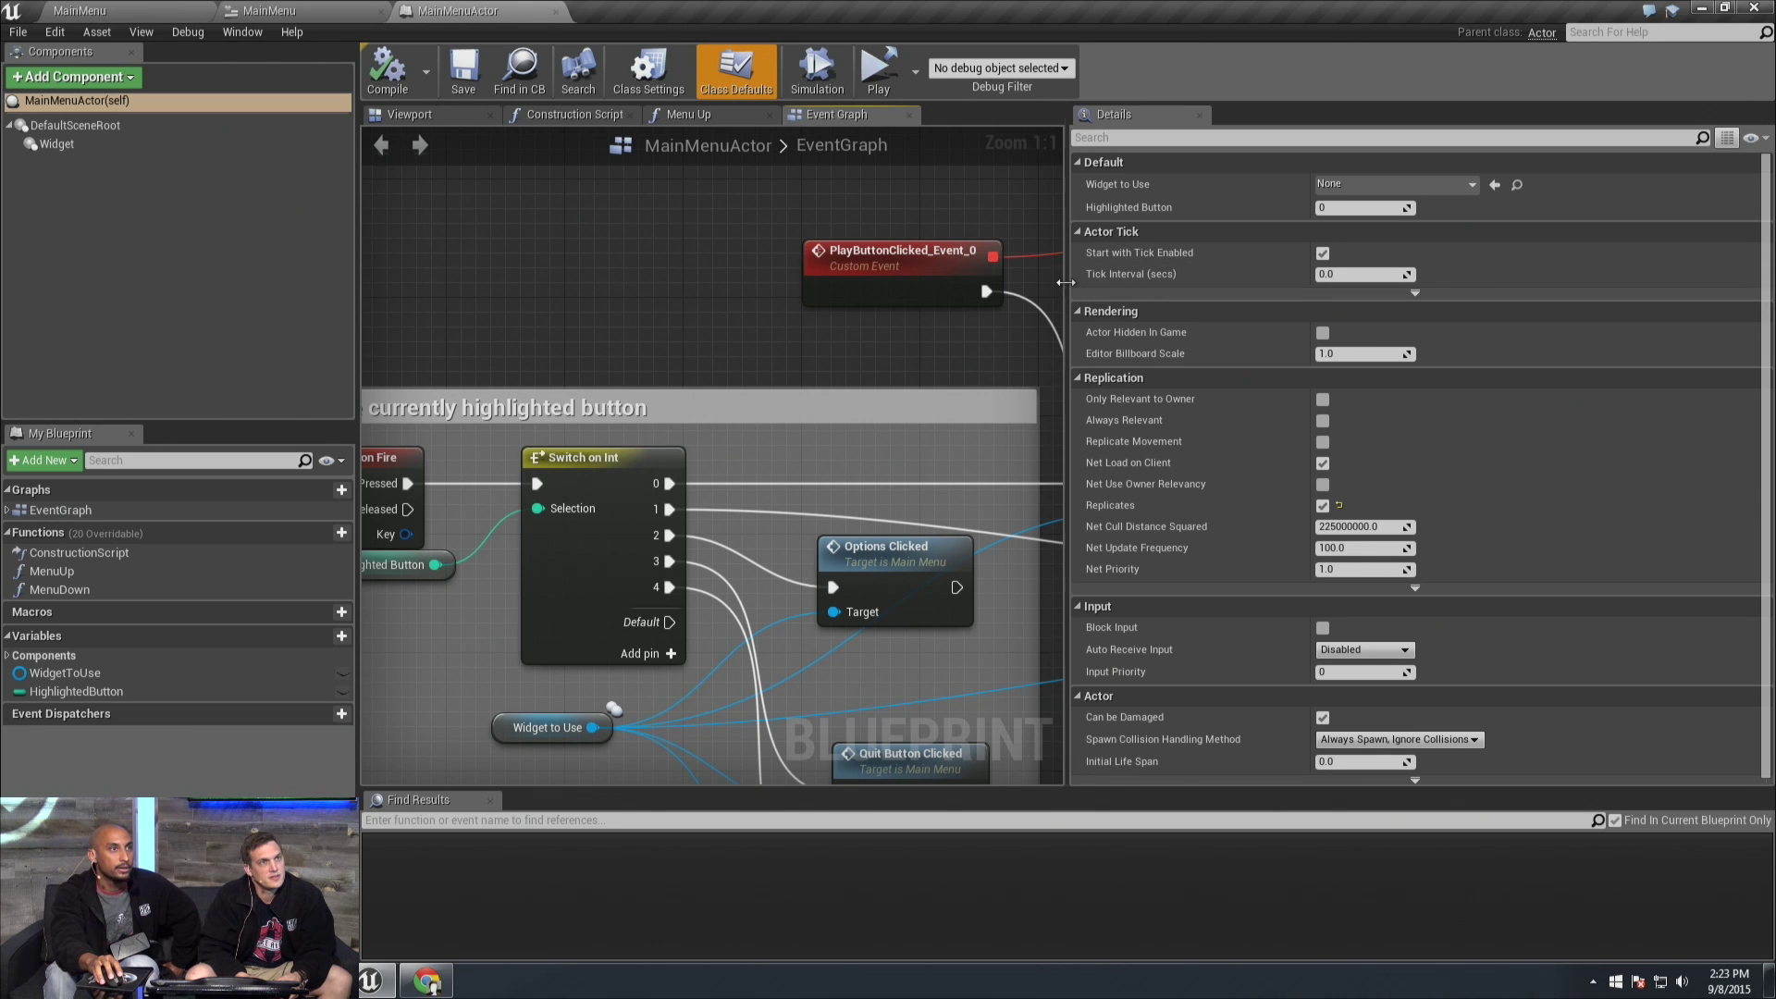
Widen the event graph and examine how Event Begin Play creates the Main Menu widget and stores it in Widget to Use
left_click_drag(1062, 281, 1110, 282)
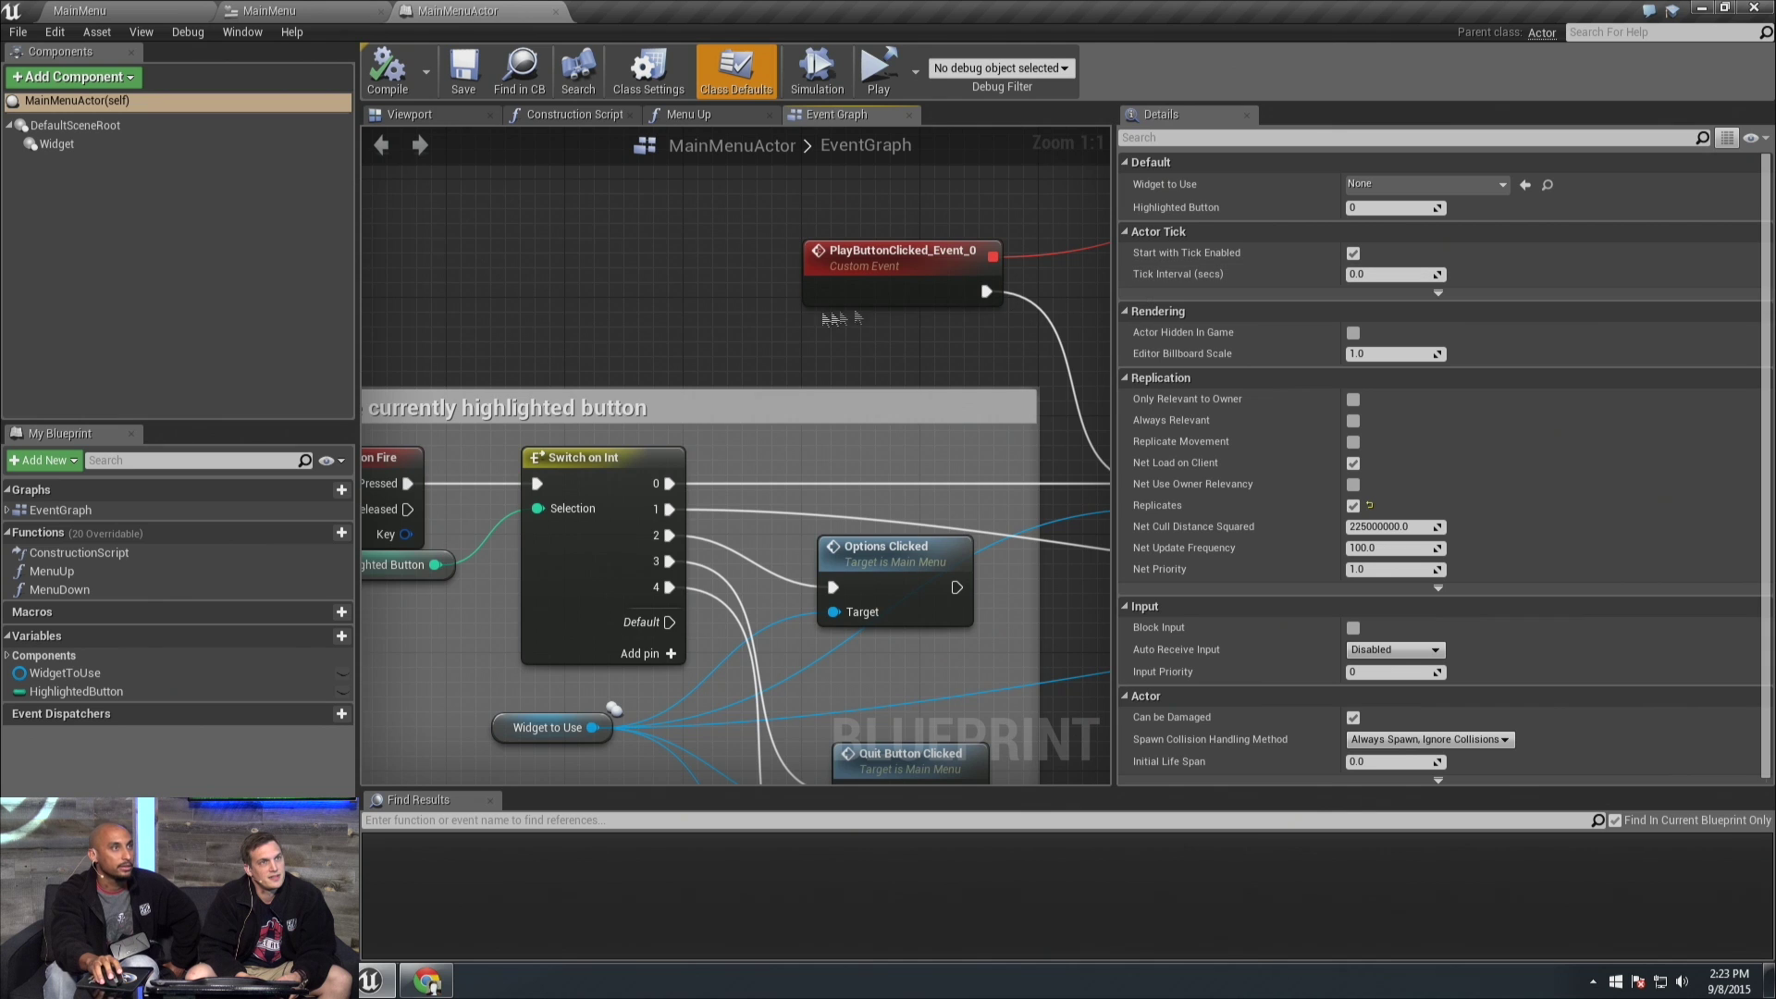
right_click_drag(803, 315, 867, 213)
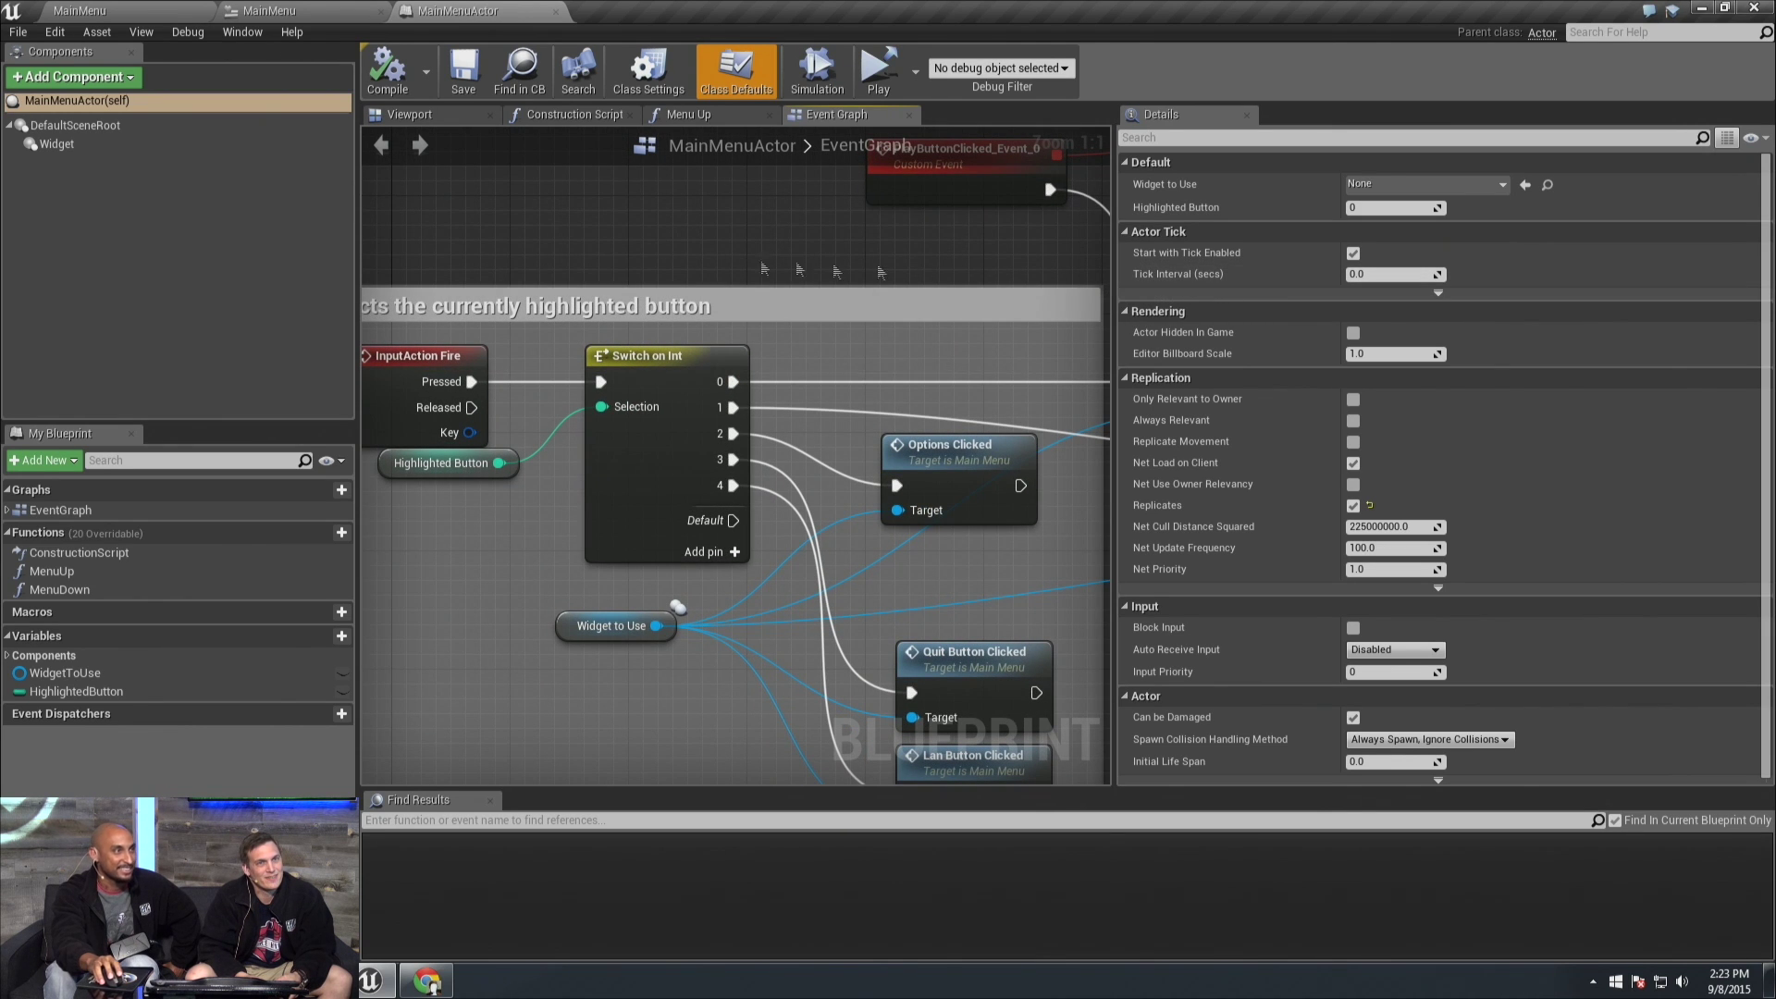
scroll(673, 283, "down", 4)
right_click_drag(669, 371, 587, 450)
scroll(647, 407, "down", 1)
scroll(587, 450, "up", 4)
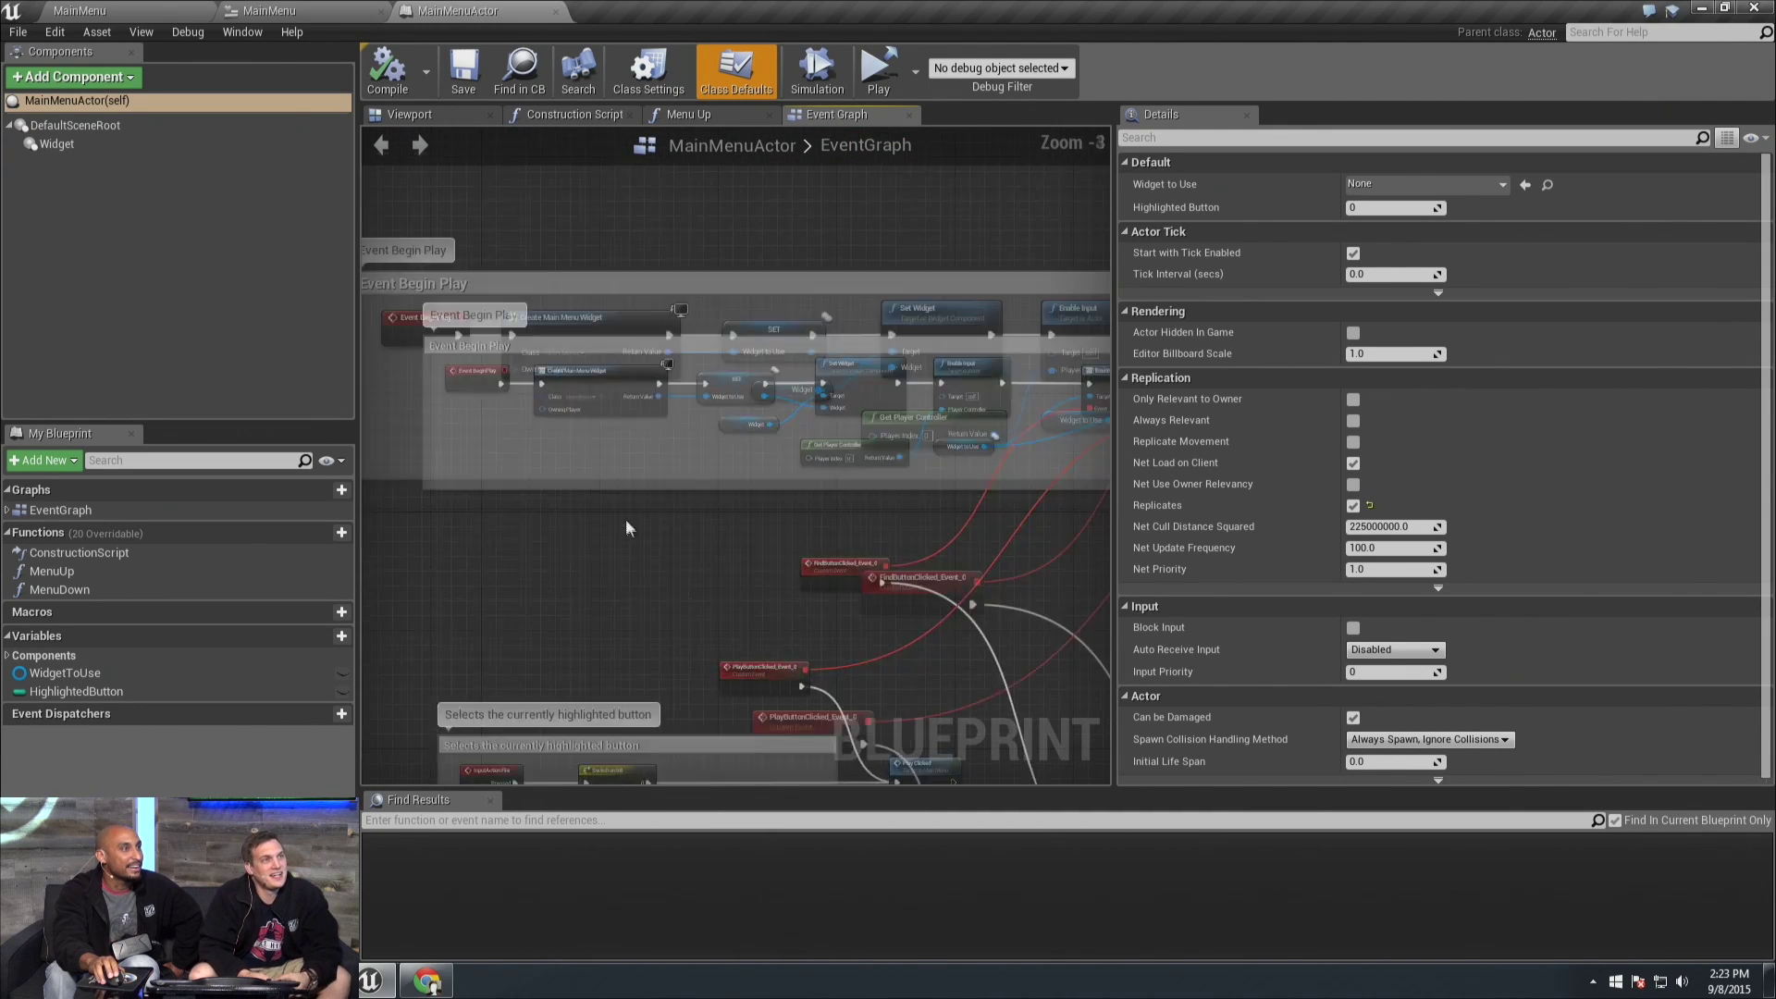
right_click_drag(637, 359, 538, 369)
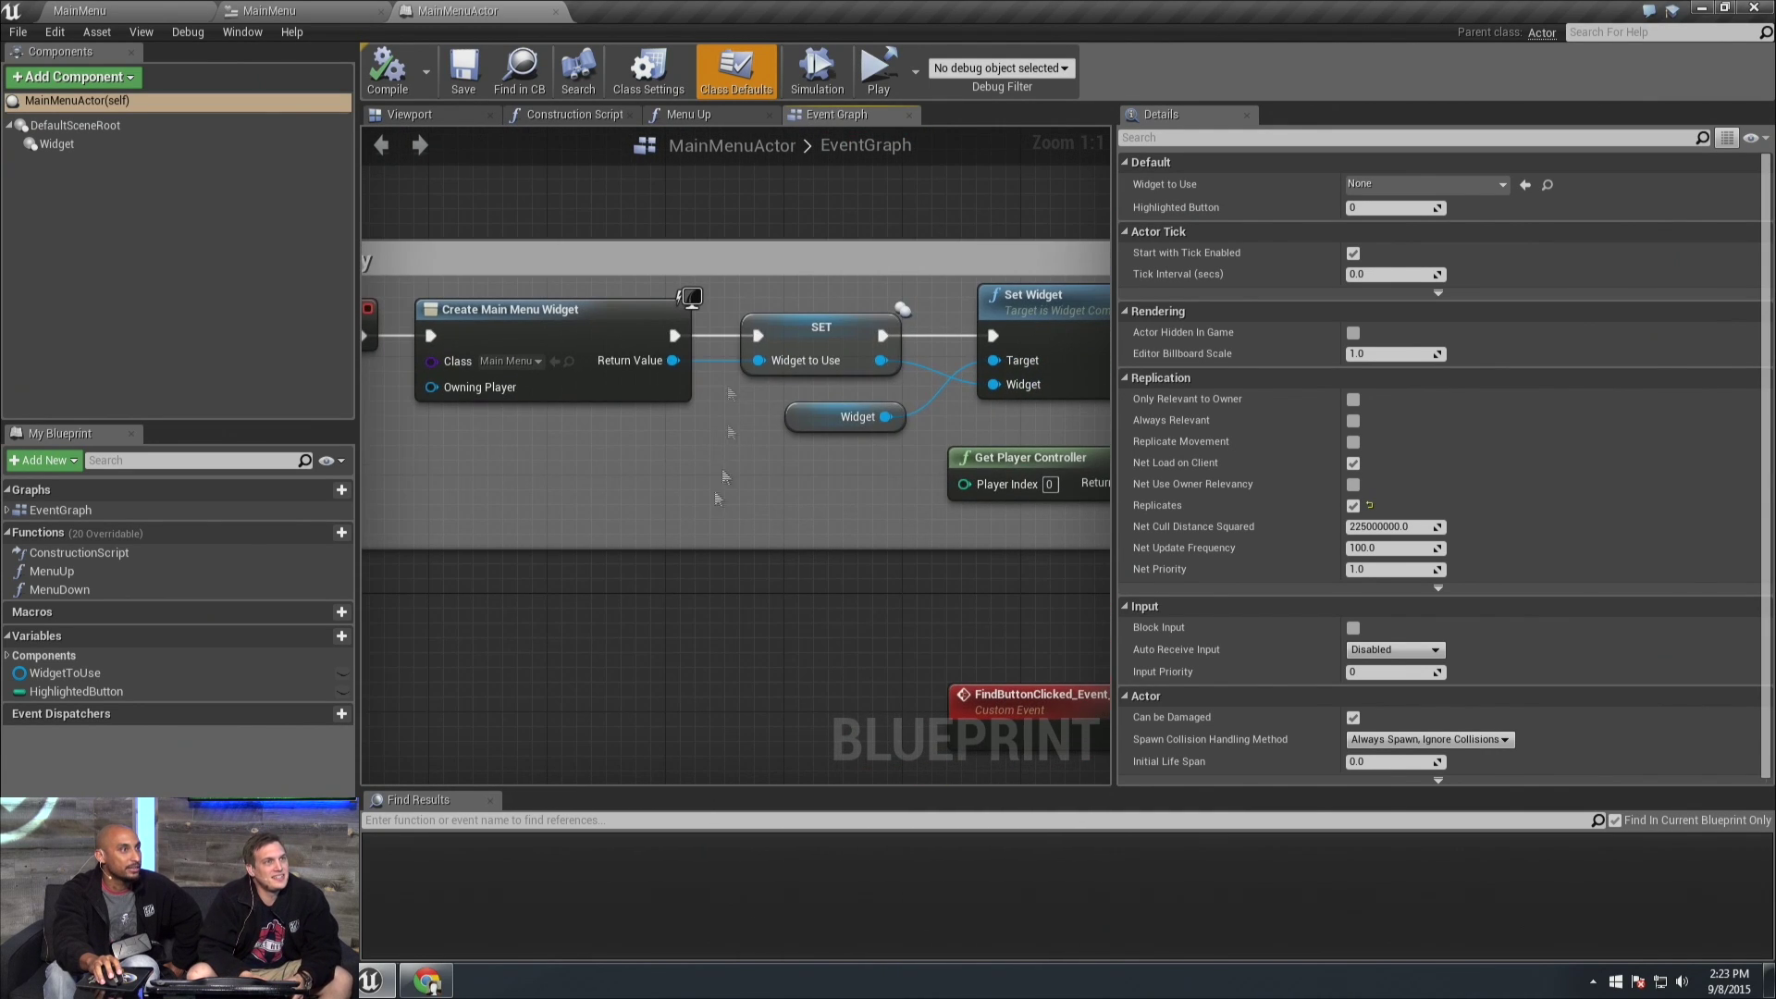
left_click_drag(673, 360, 740, 319)
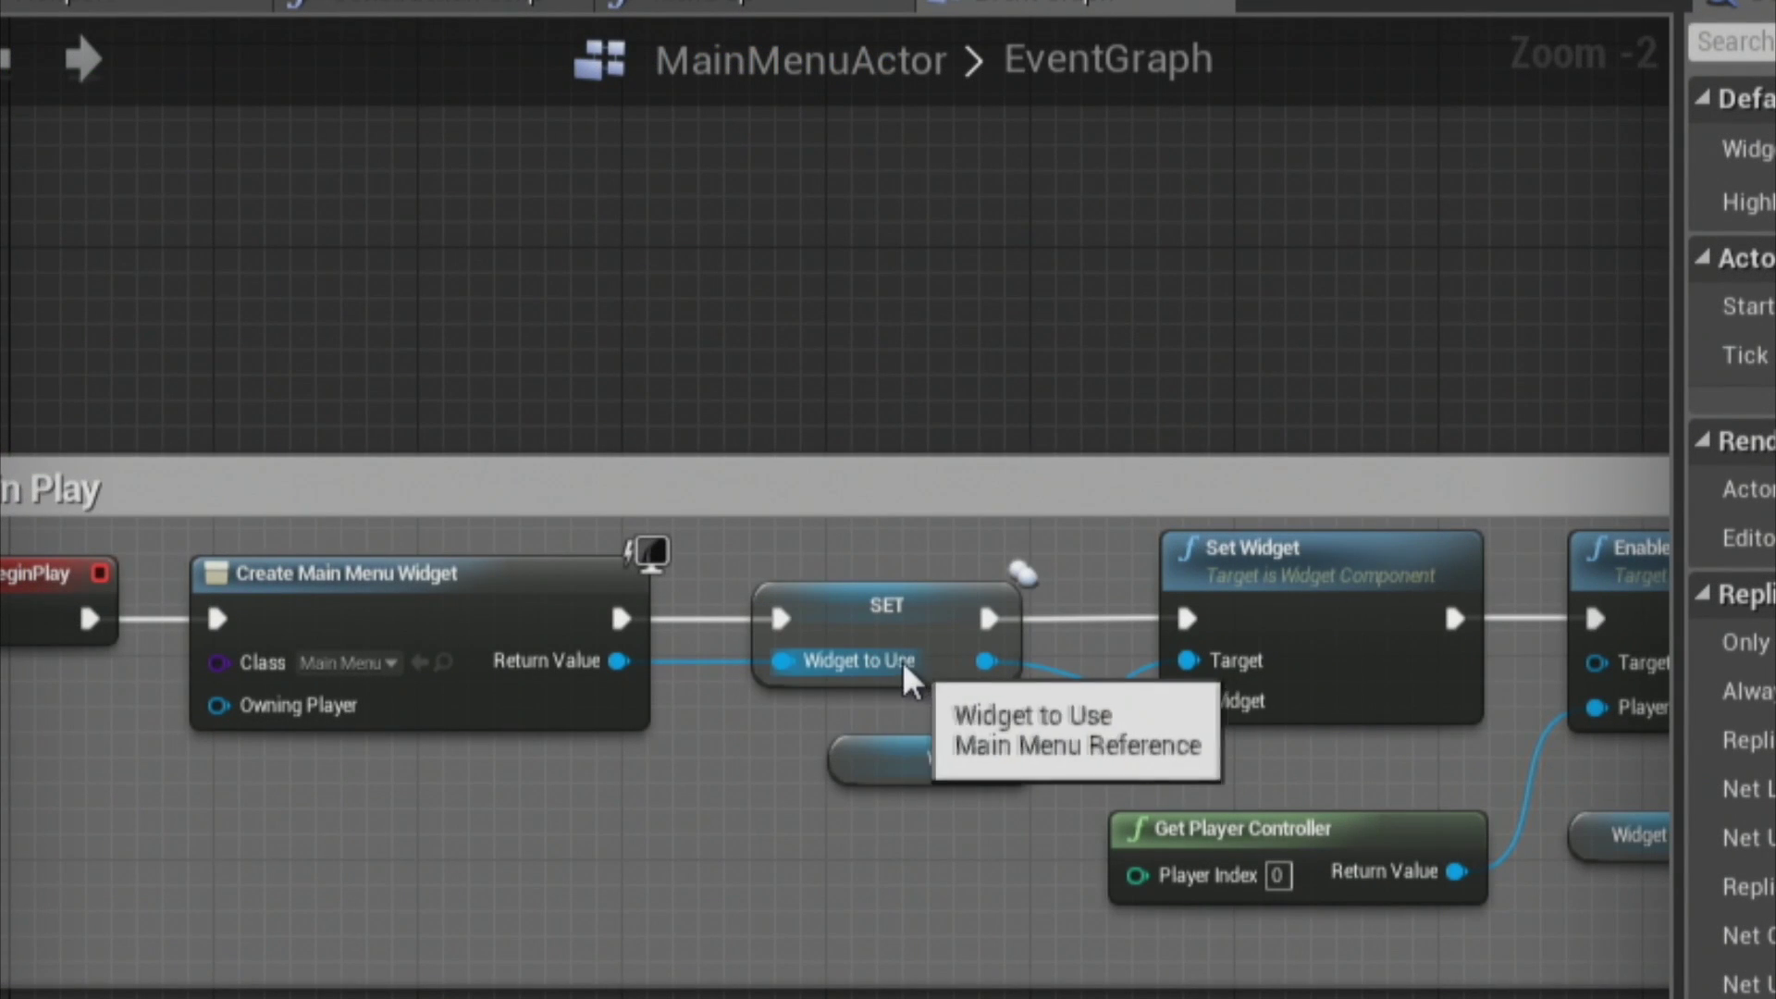
Follow the Event Begin Play chain through Set Widget and Enable Input to the FindButtonClicked and PlayButtonClicked event bindings
right_click_drag(1005, 988, 794, 932)
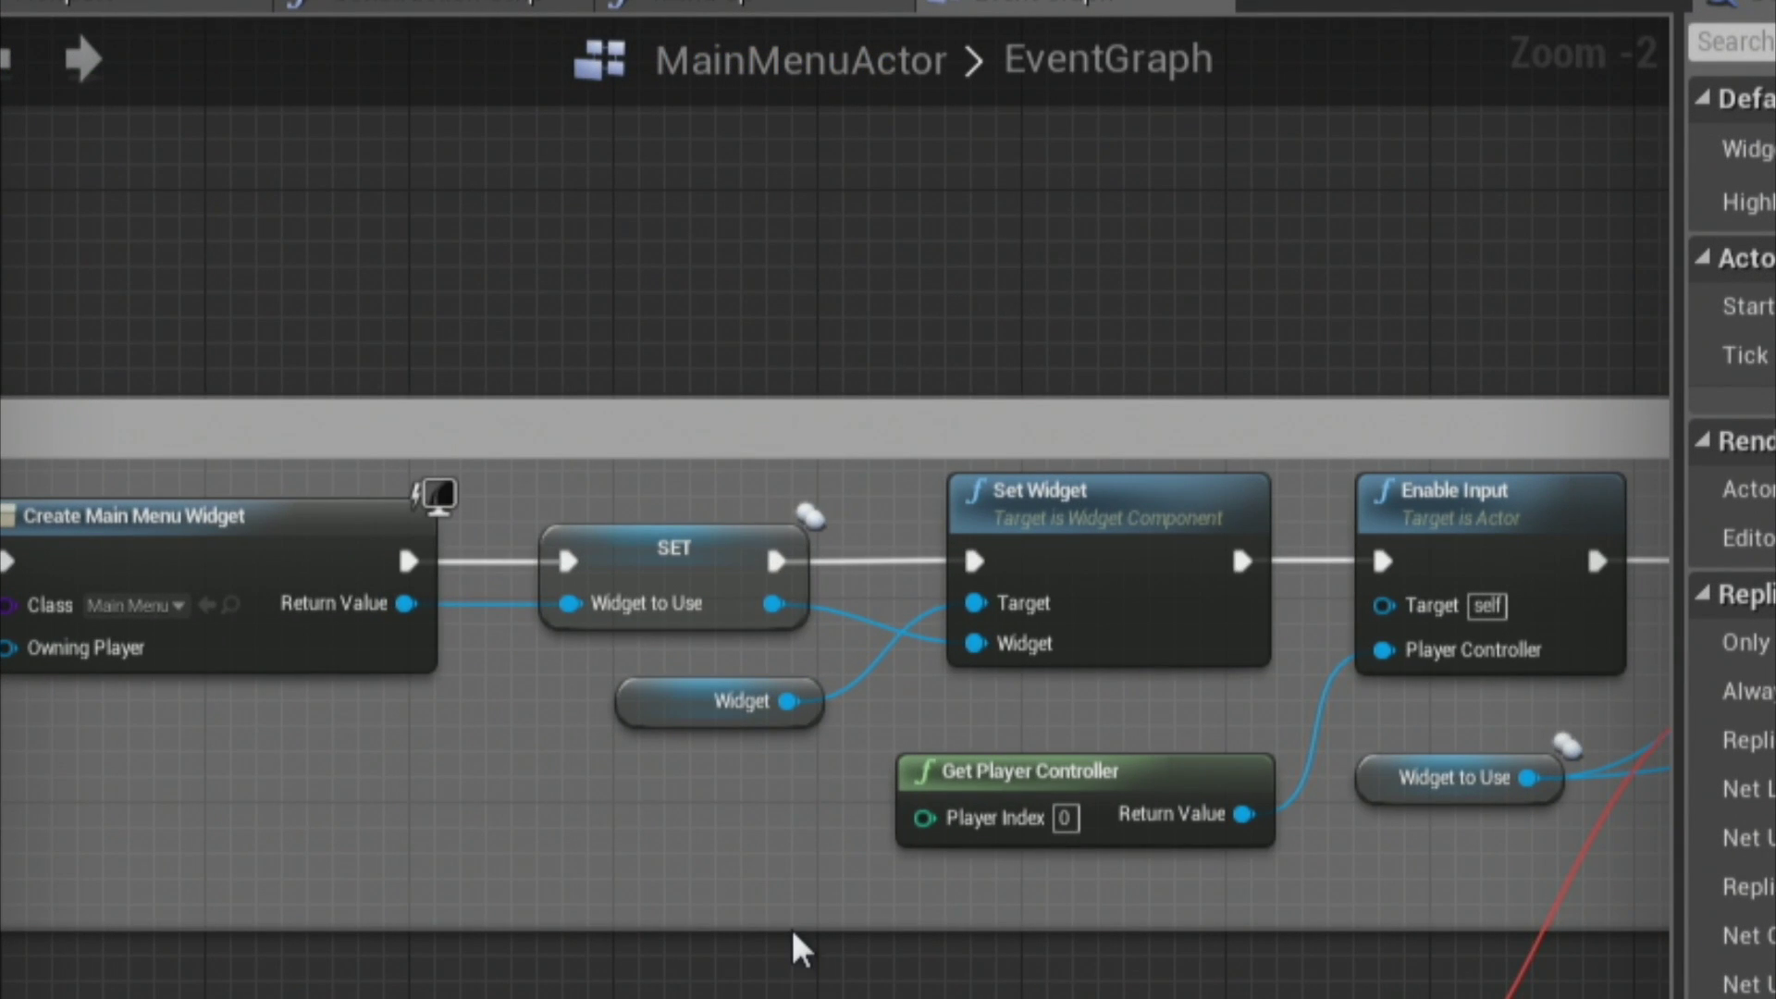
right_click_drag(1017, 966, 636, 966)
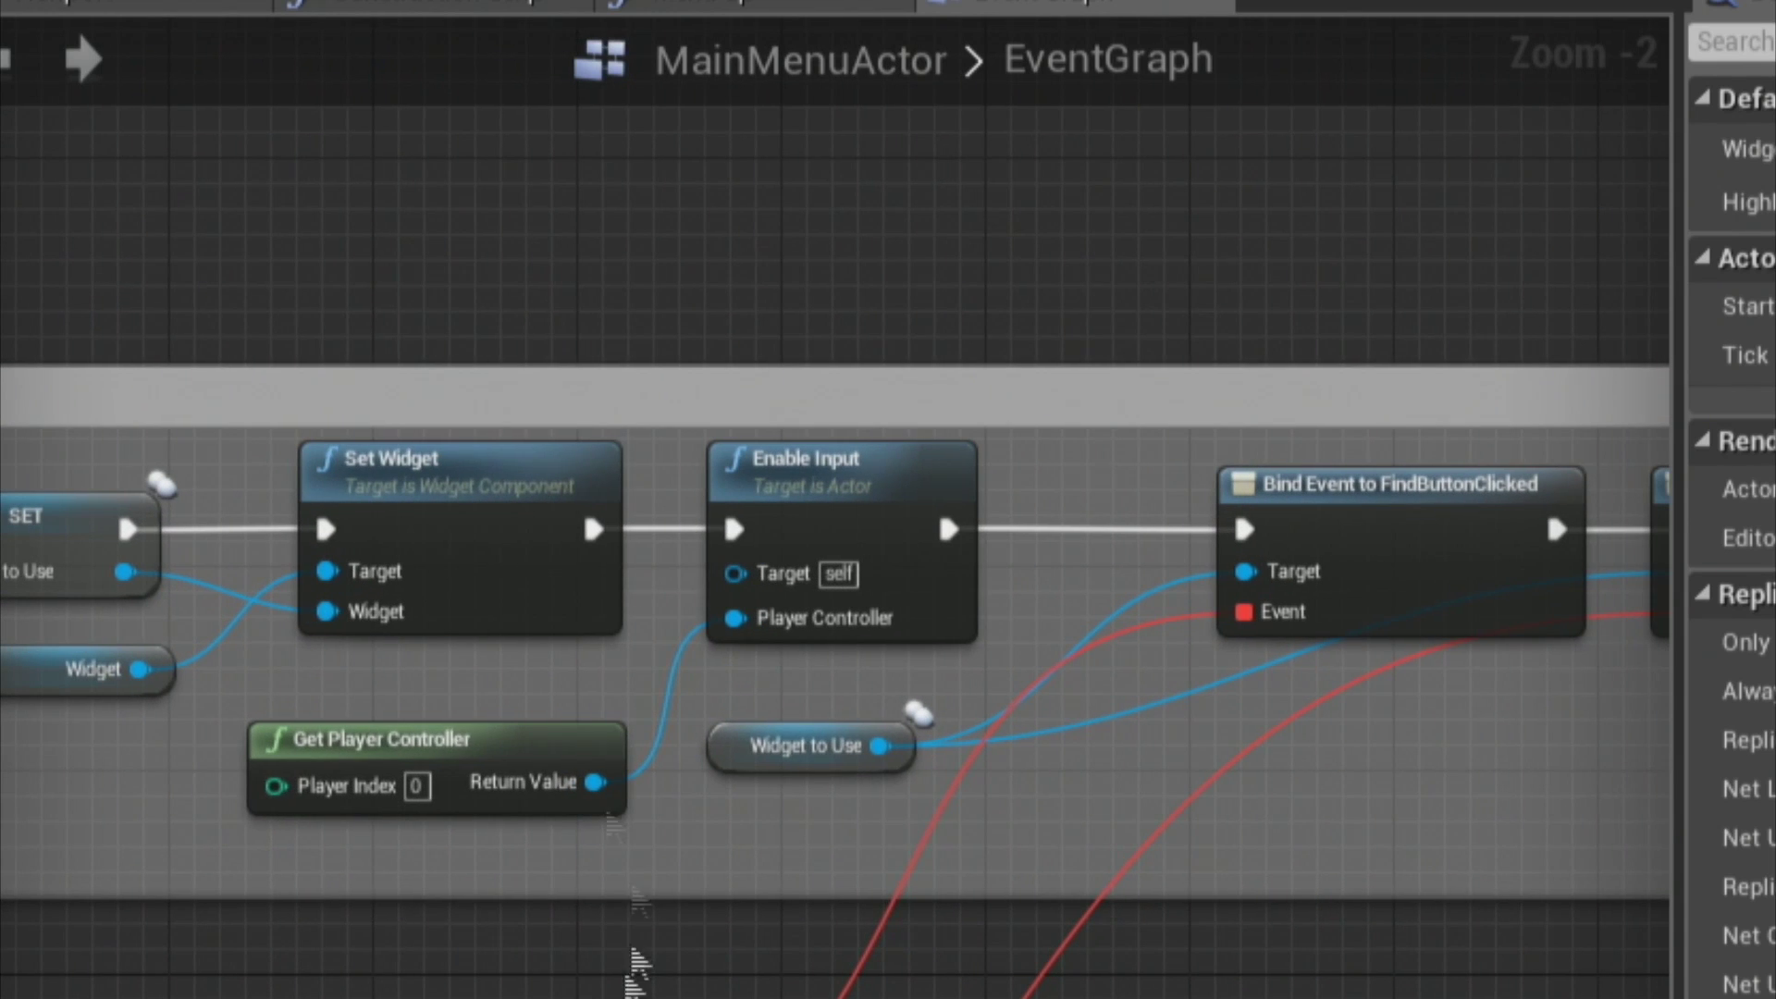
right_click_drag(1203, 902, 1085, 908)
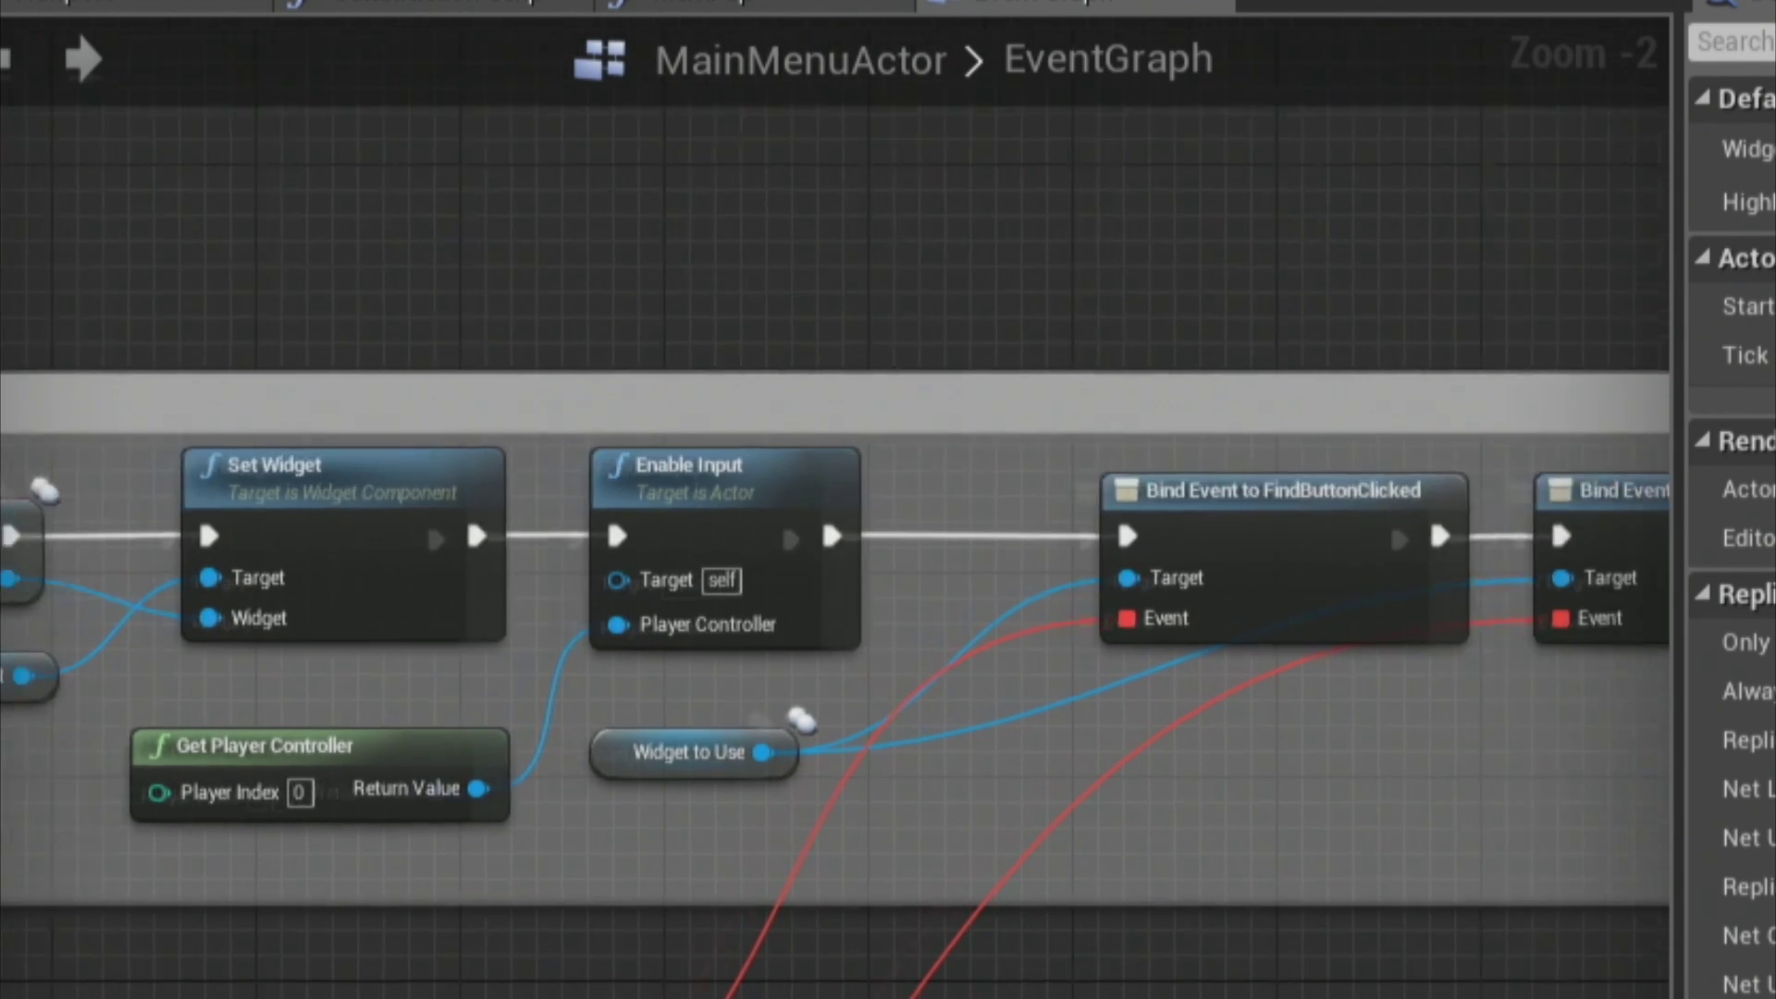
right_click_drag(770, 543, 622, 559)
right_click_drag(1103, 569, 885, 605)
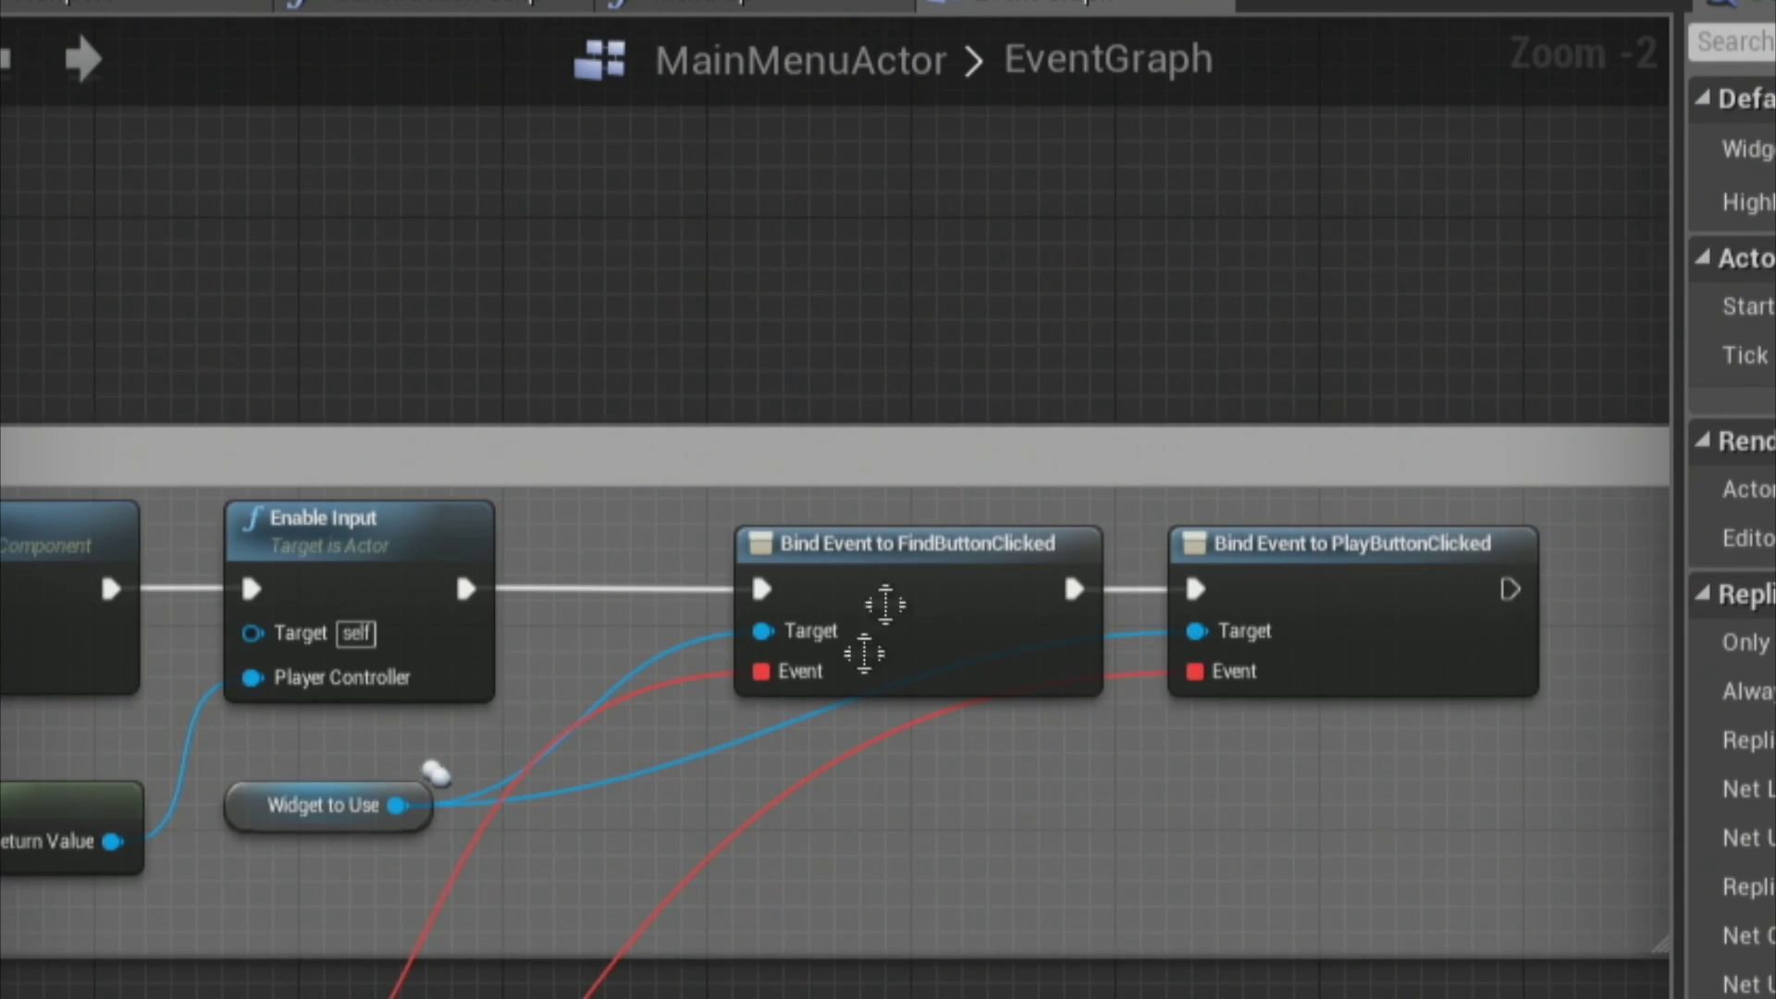
right_click_drag(1142, 983, 1057, 971)
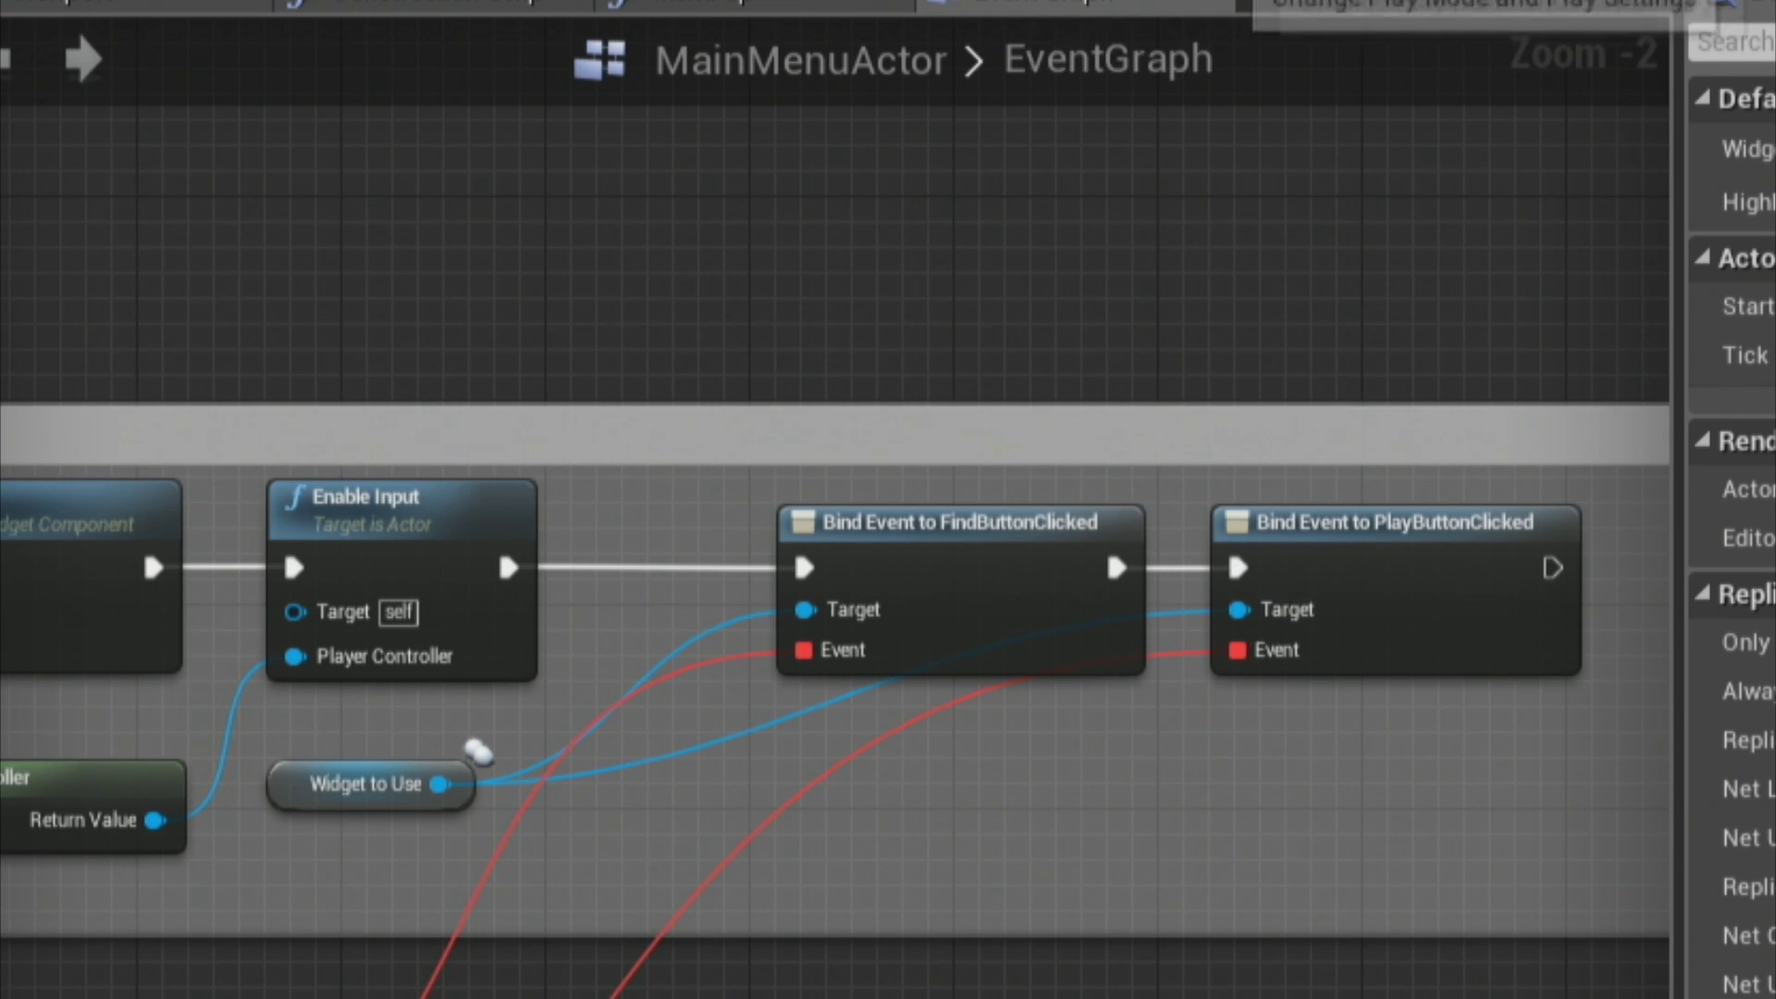
Play the level in a new editor window, place the client and server previews side by side, and close the session
left_click(1222, 0)
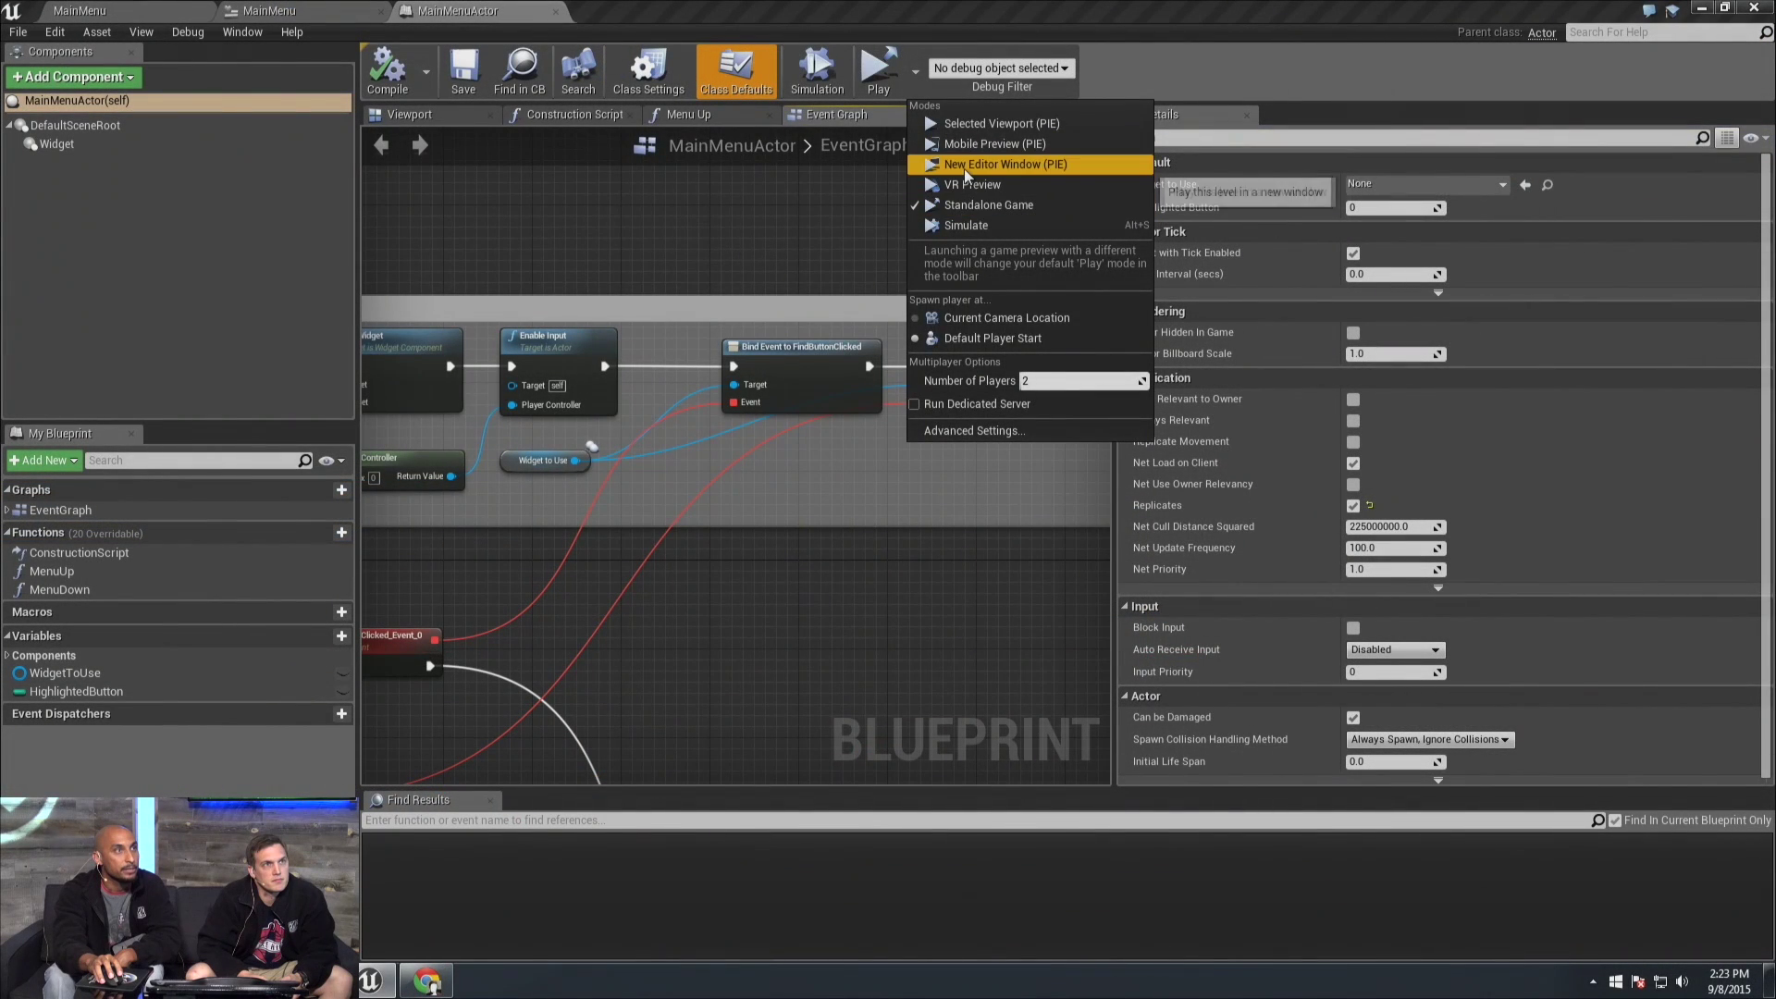
left_click(1320, 107)
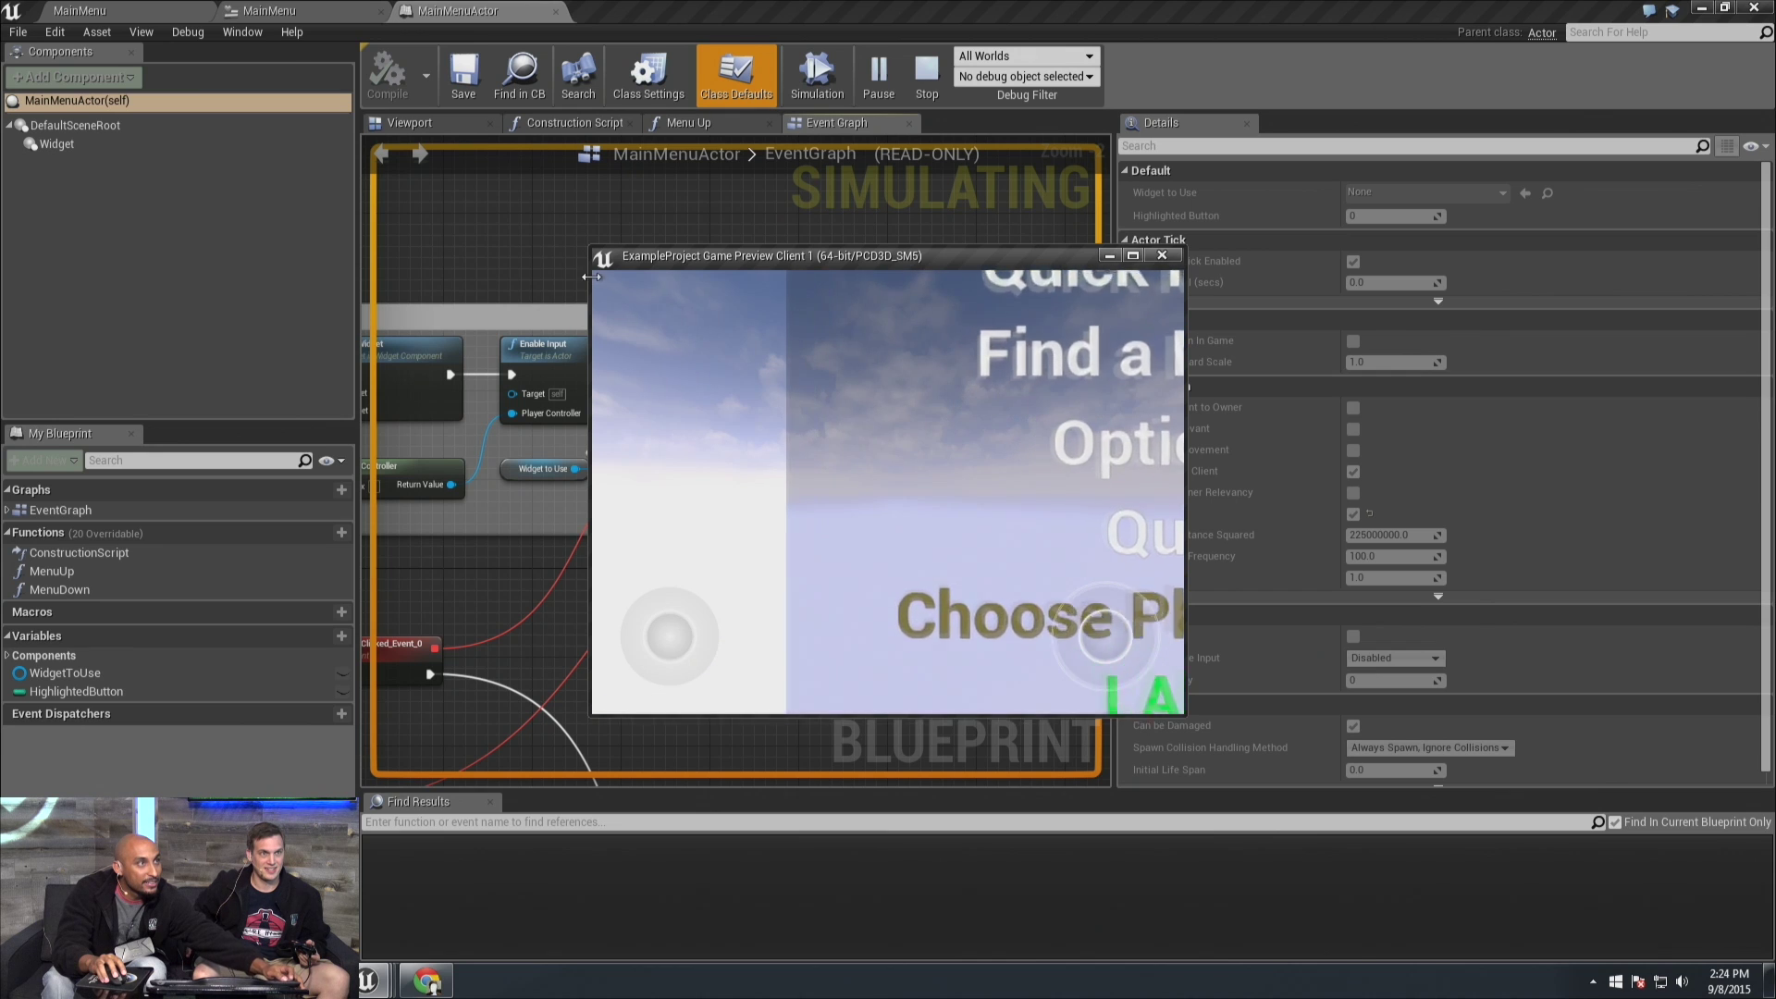
left_click_drag(641, 262, 1177, 400)
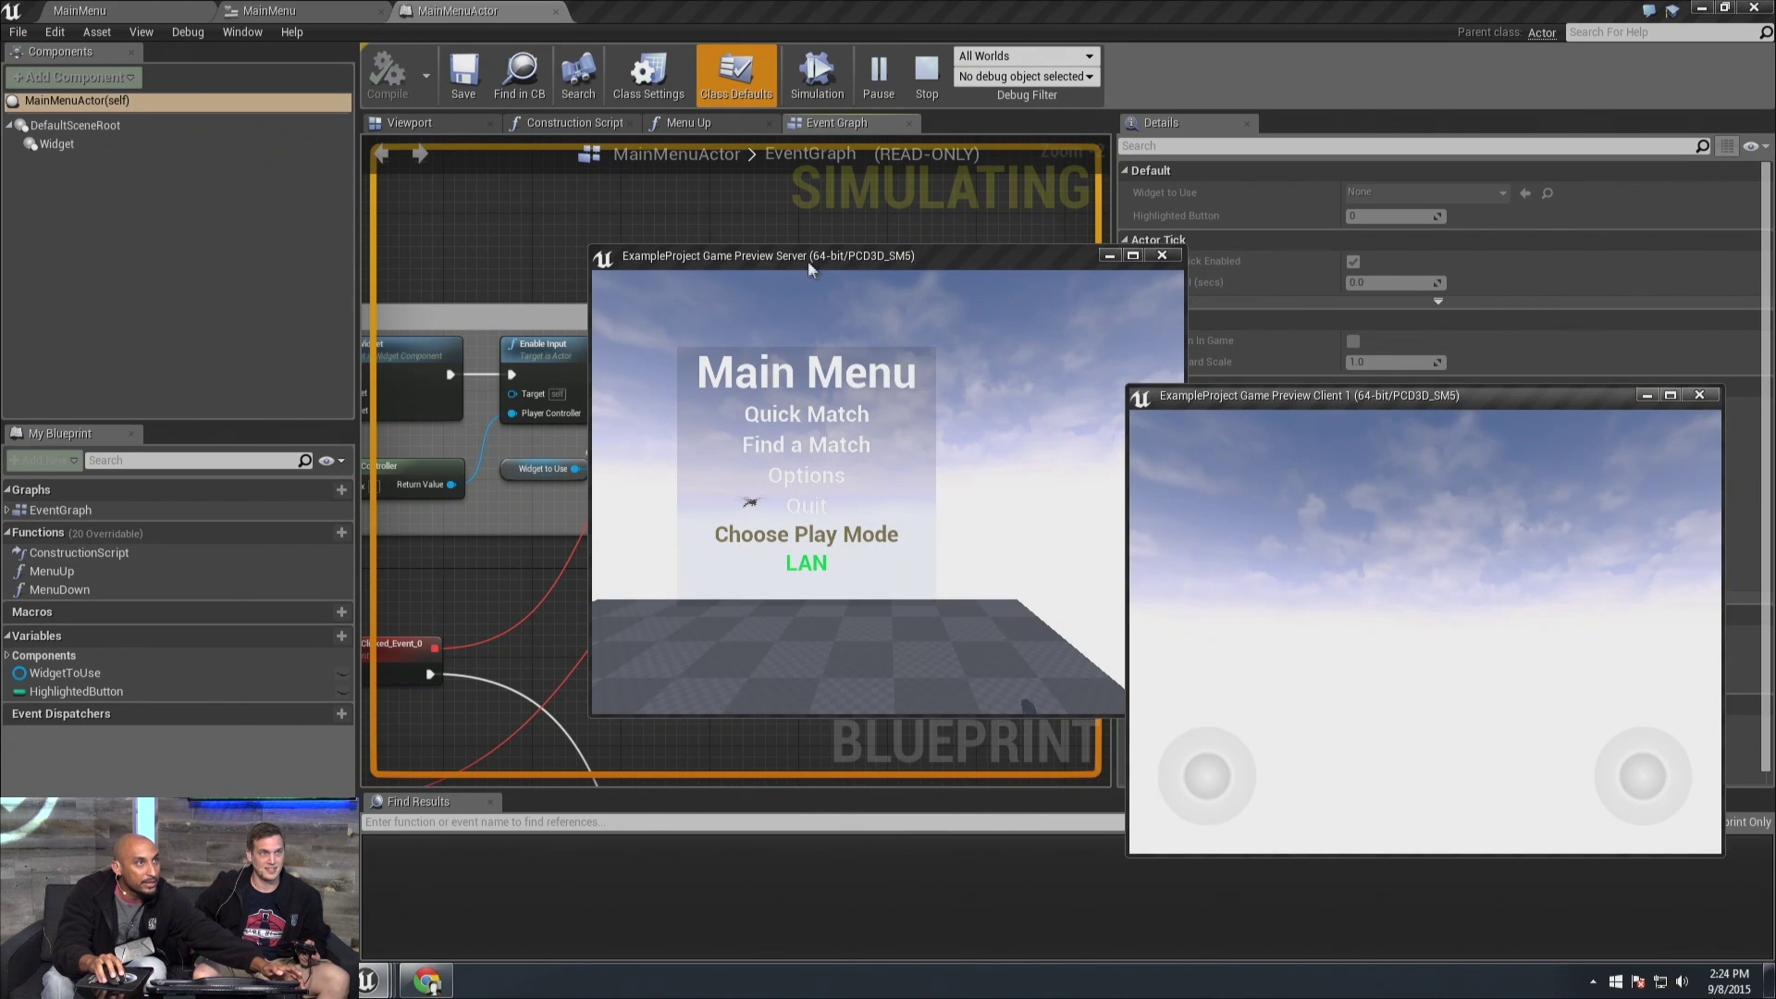
left_click_drag(809, 265, 456, 216)
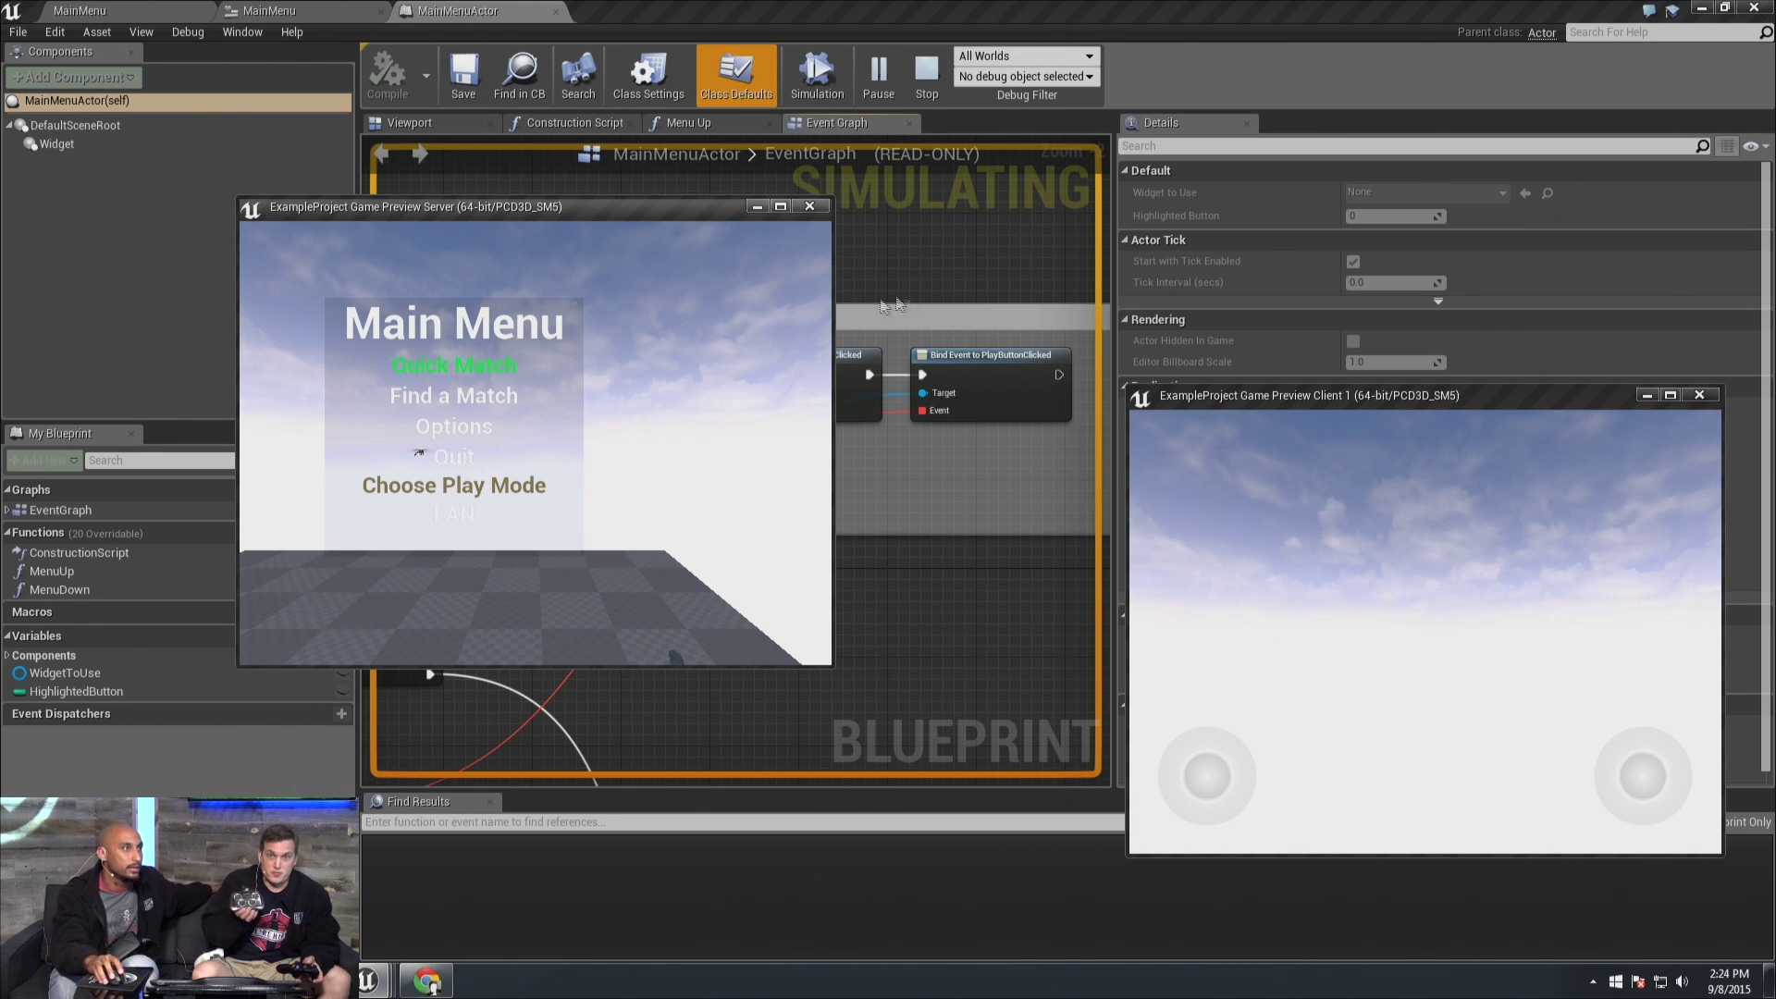
left_click(810, 212)
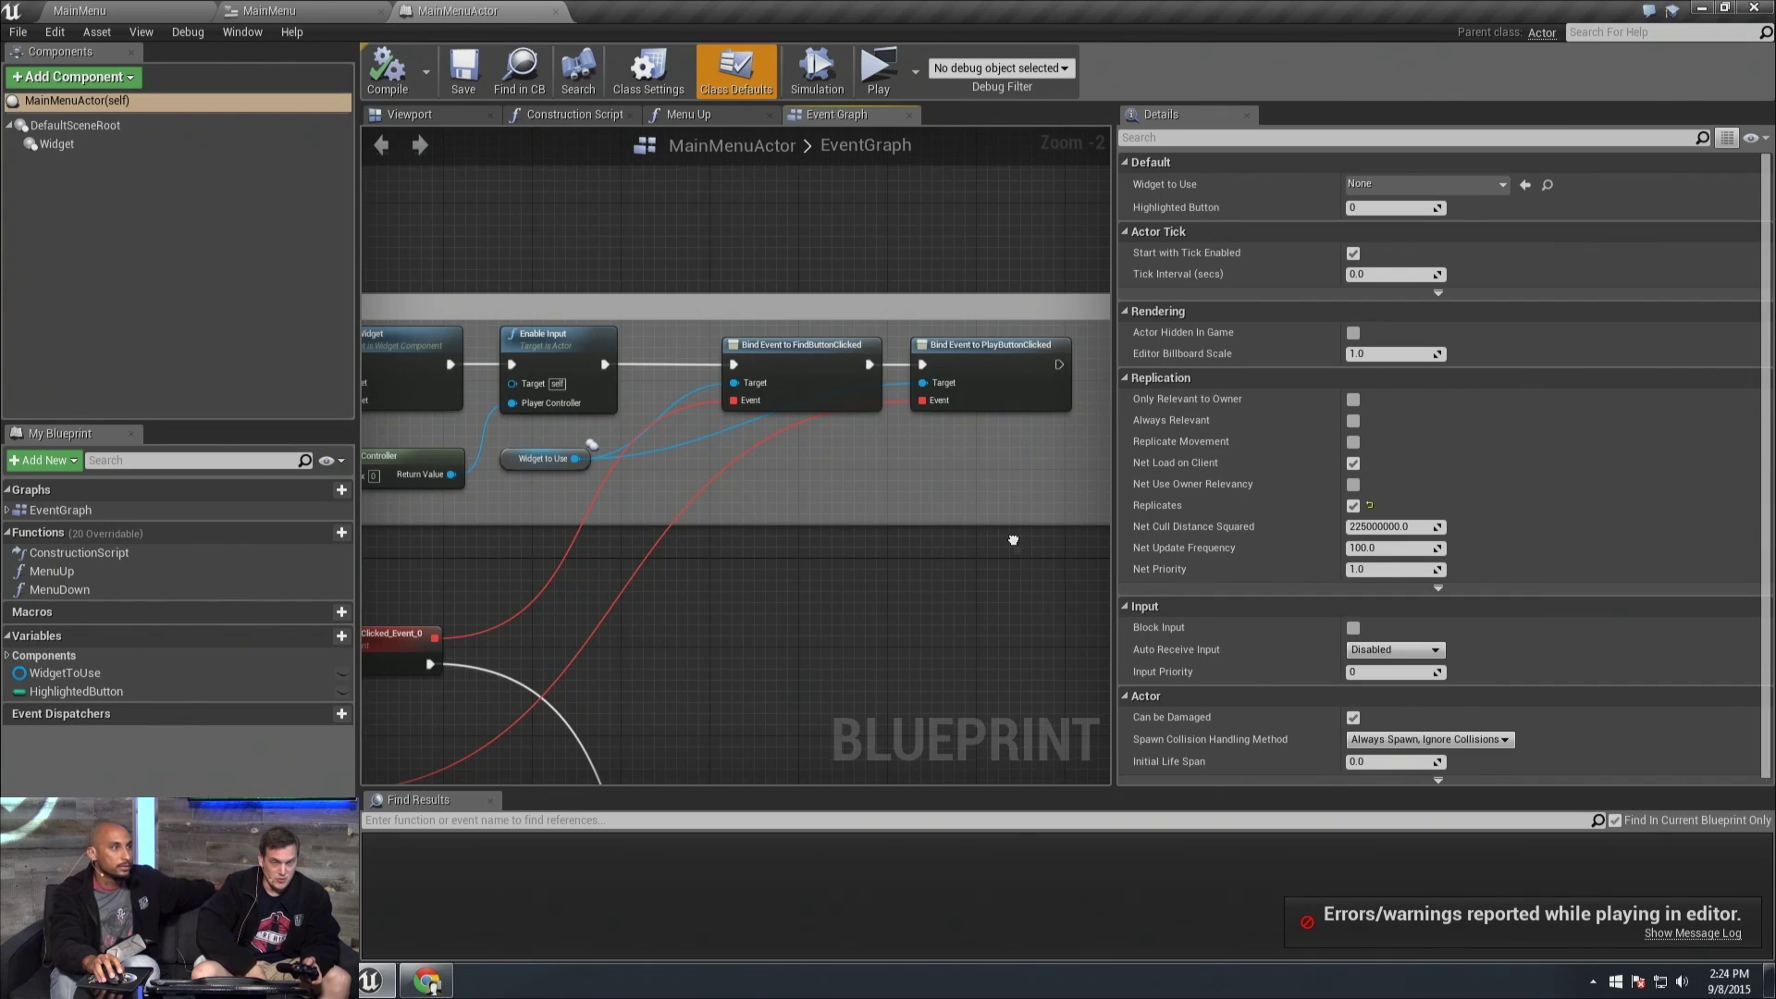
Trace the two Bind Event nodes back to the FindButtonClicked and PlayButtonClicked custom events
scroll(1068, 457, "down", 1)
right_click_drag(917, 508, 795, 481)
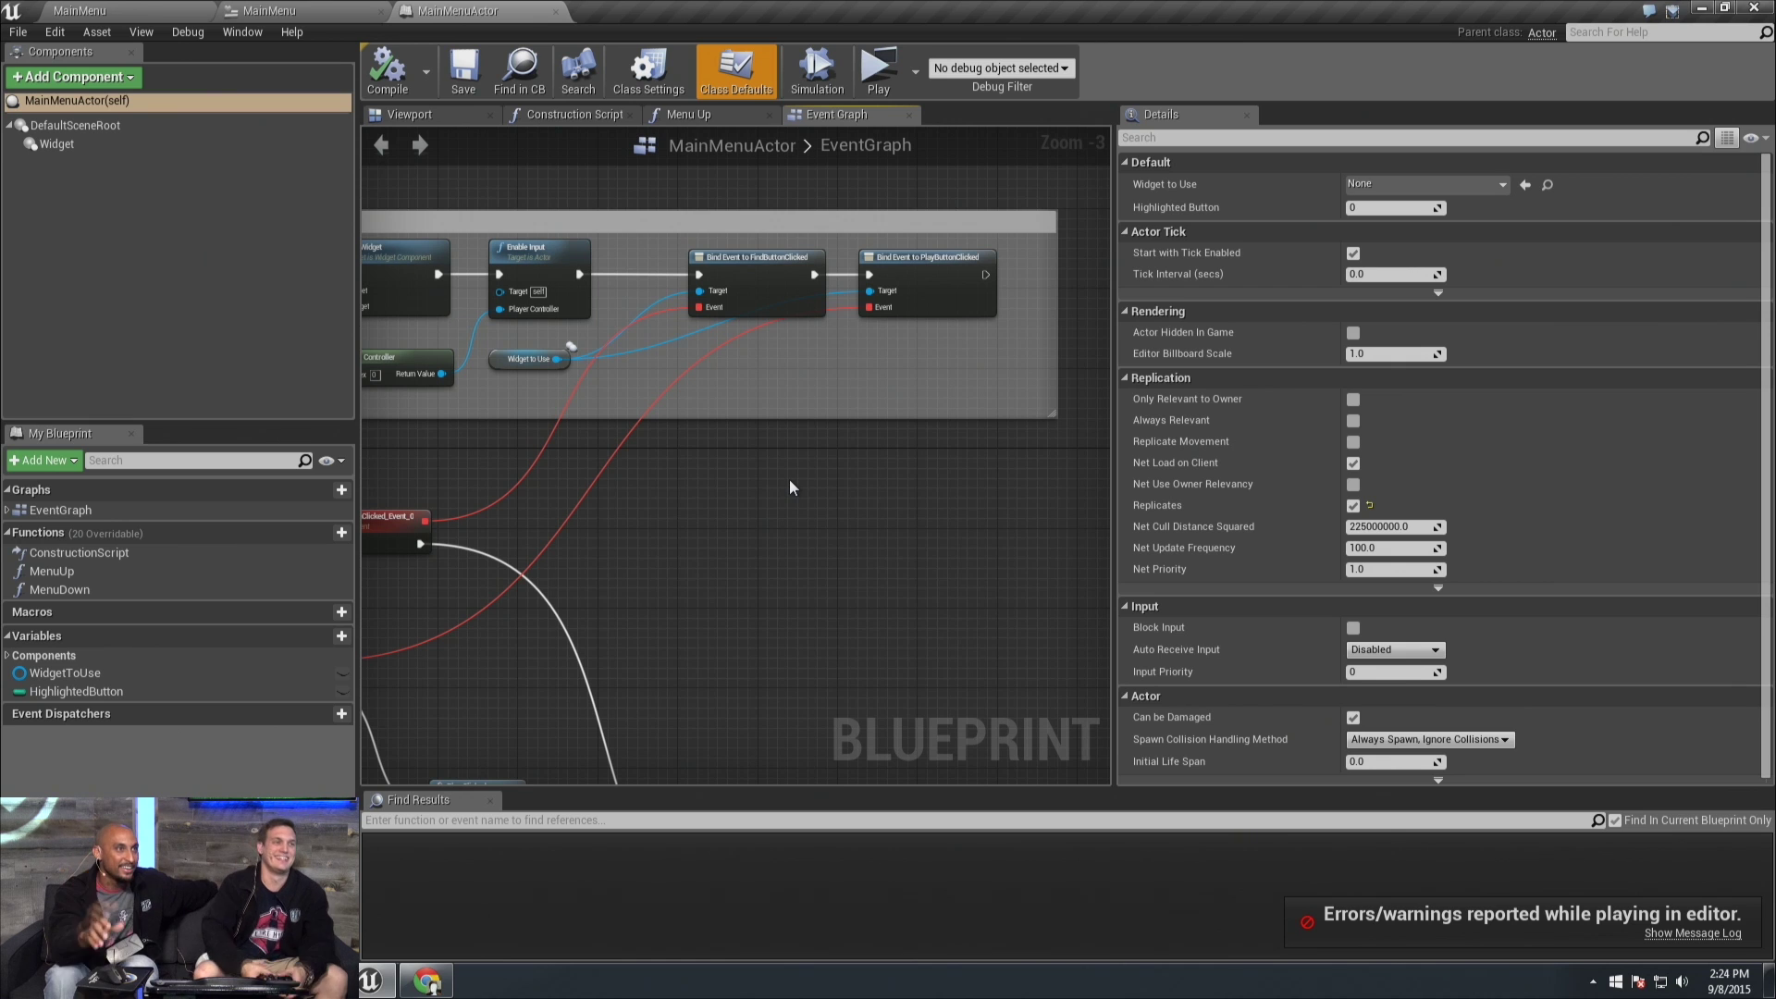
scroll(780, 583, "up", 2)
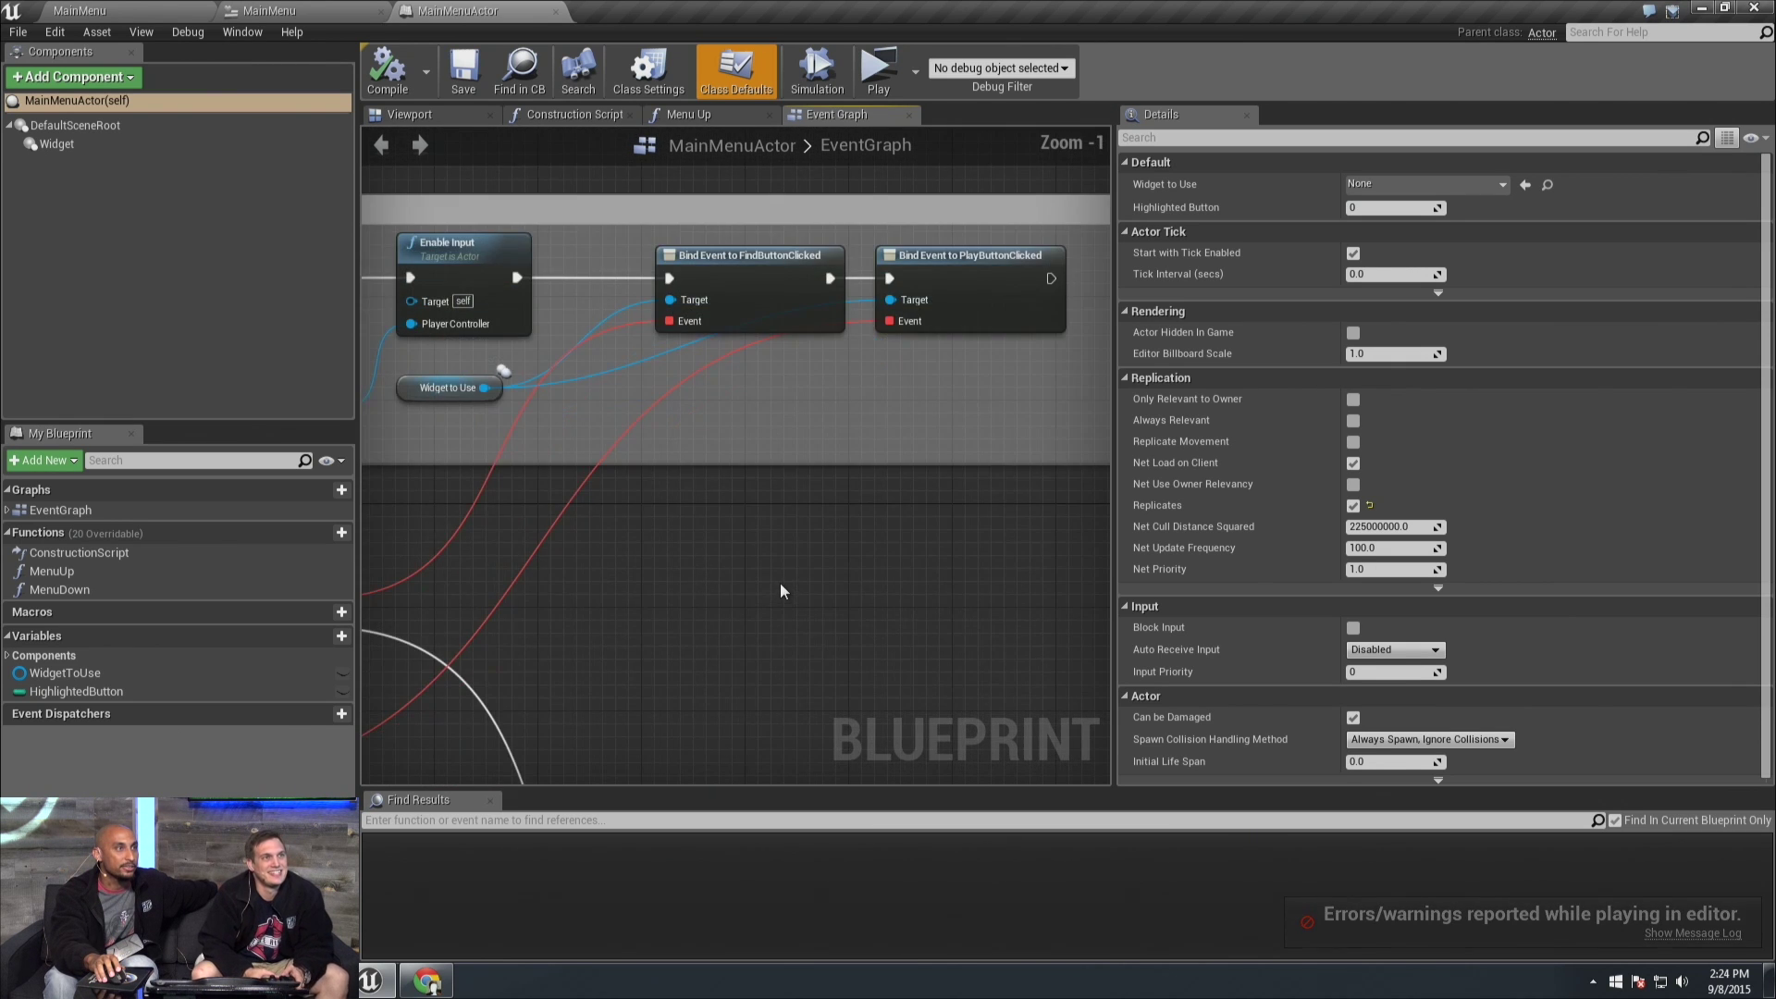
right_click_drag(779, 583, 1003, 514)
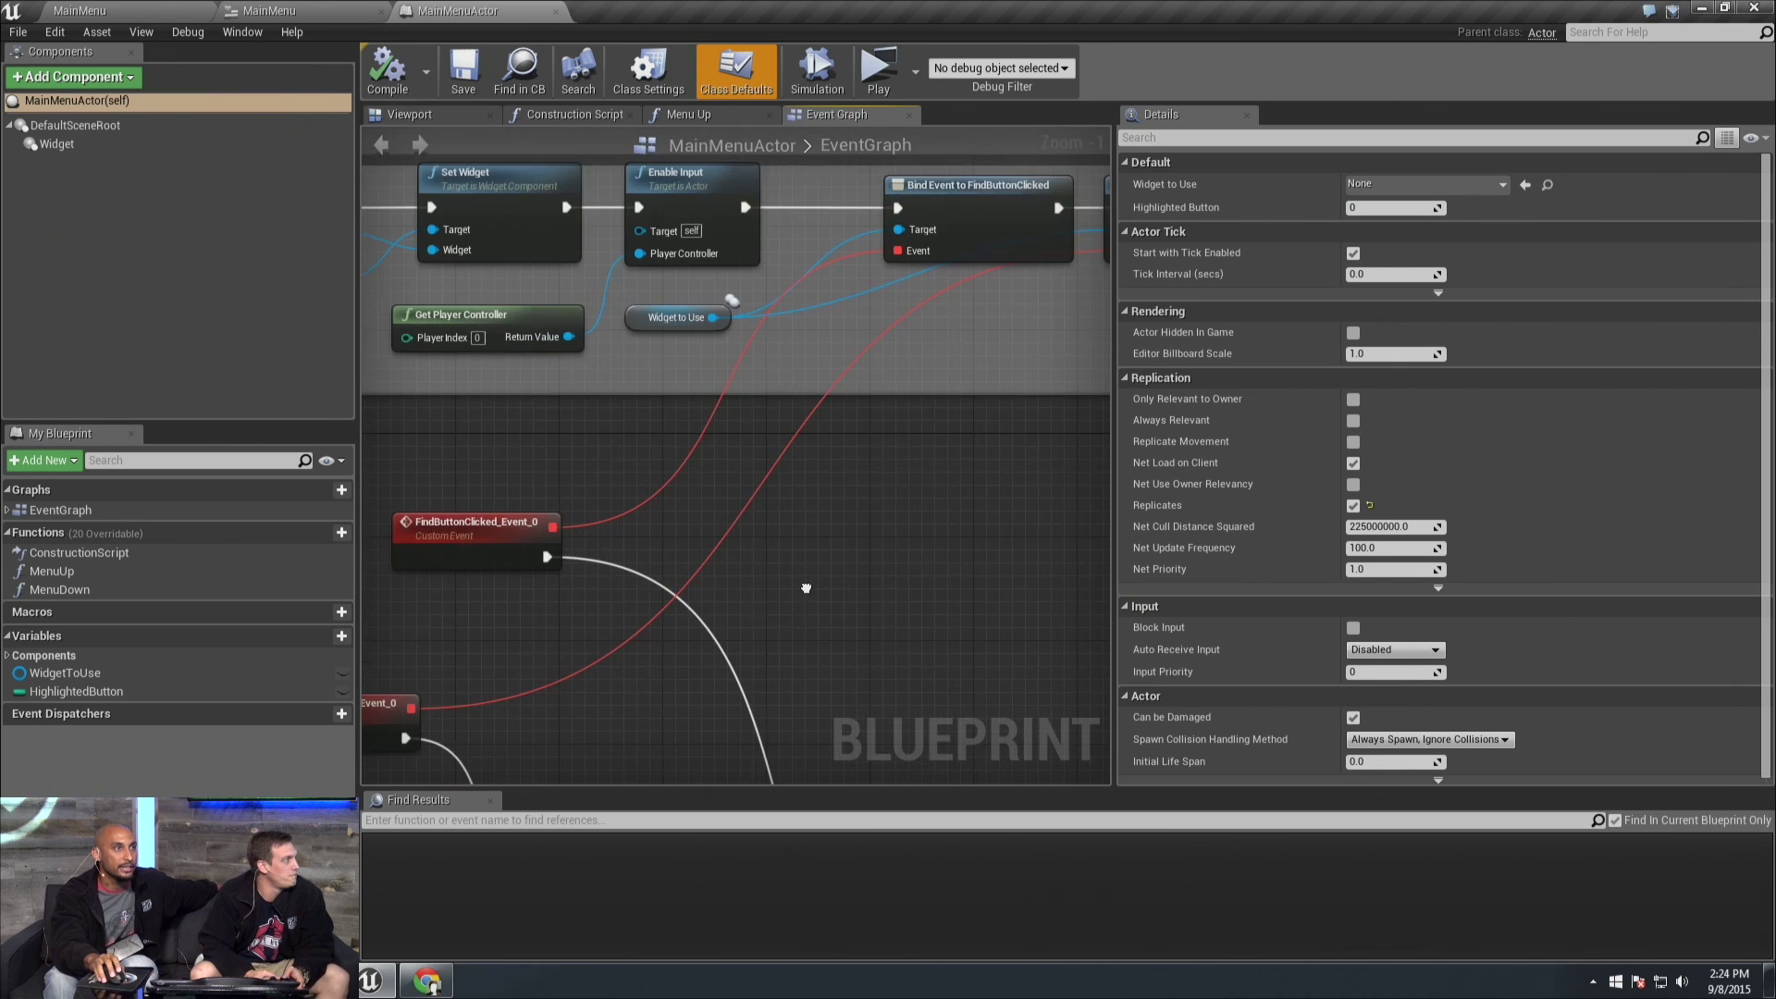
right_click_drag(747, 643, 791, 488)
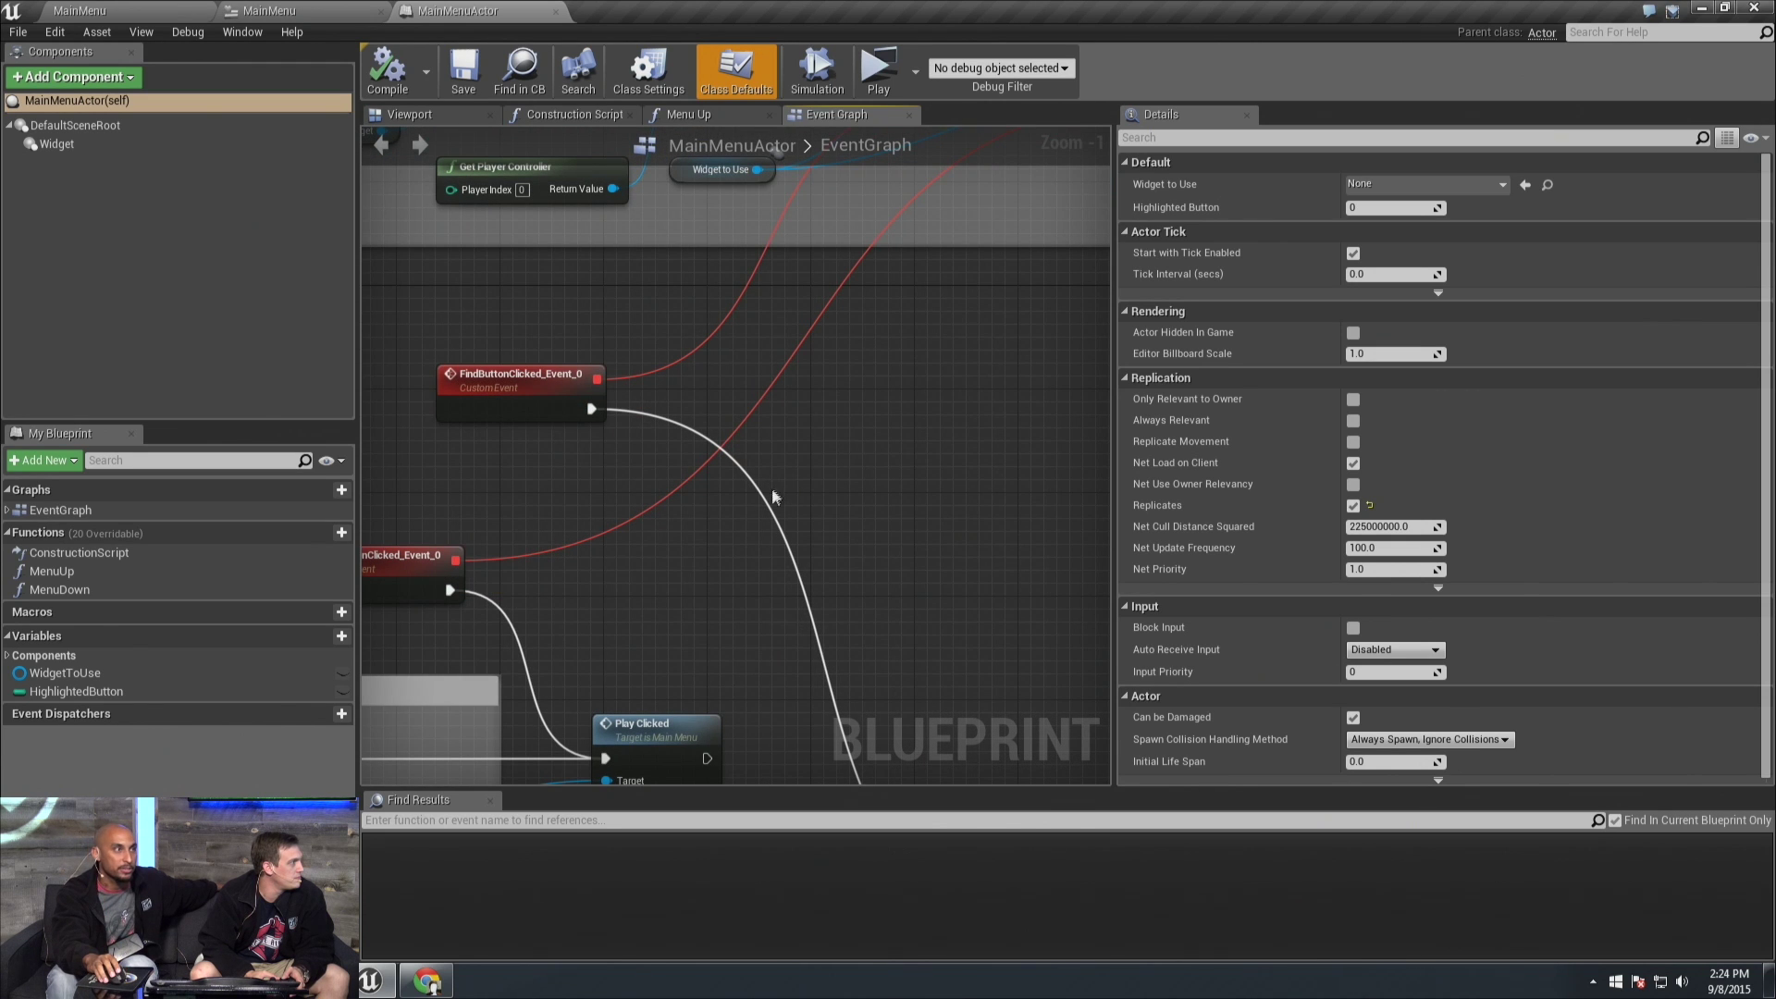
Examine the logic that selects the currently highlighted button, from InputAction Fire through Switch on Int to the clicked-event calls
scroll(771, 490, "down", 2)
right_click_drag(771, 518, 967, 218)
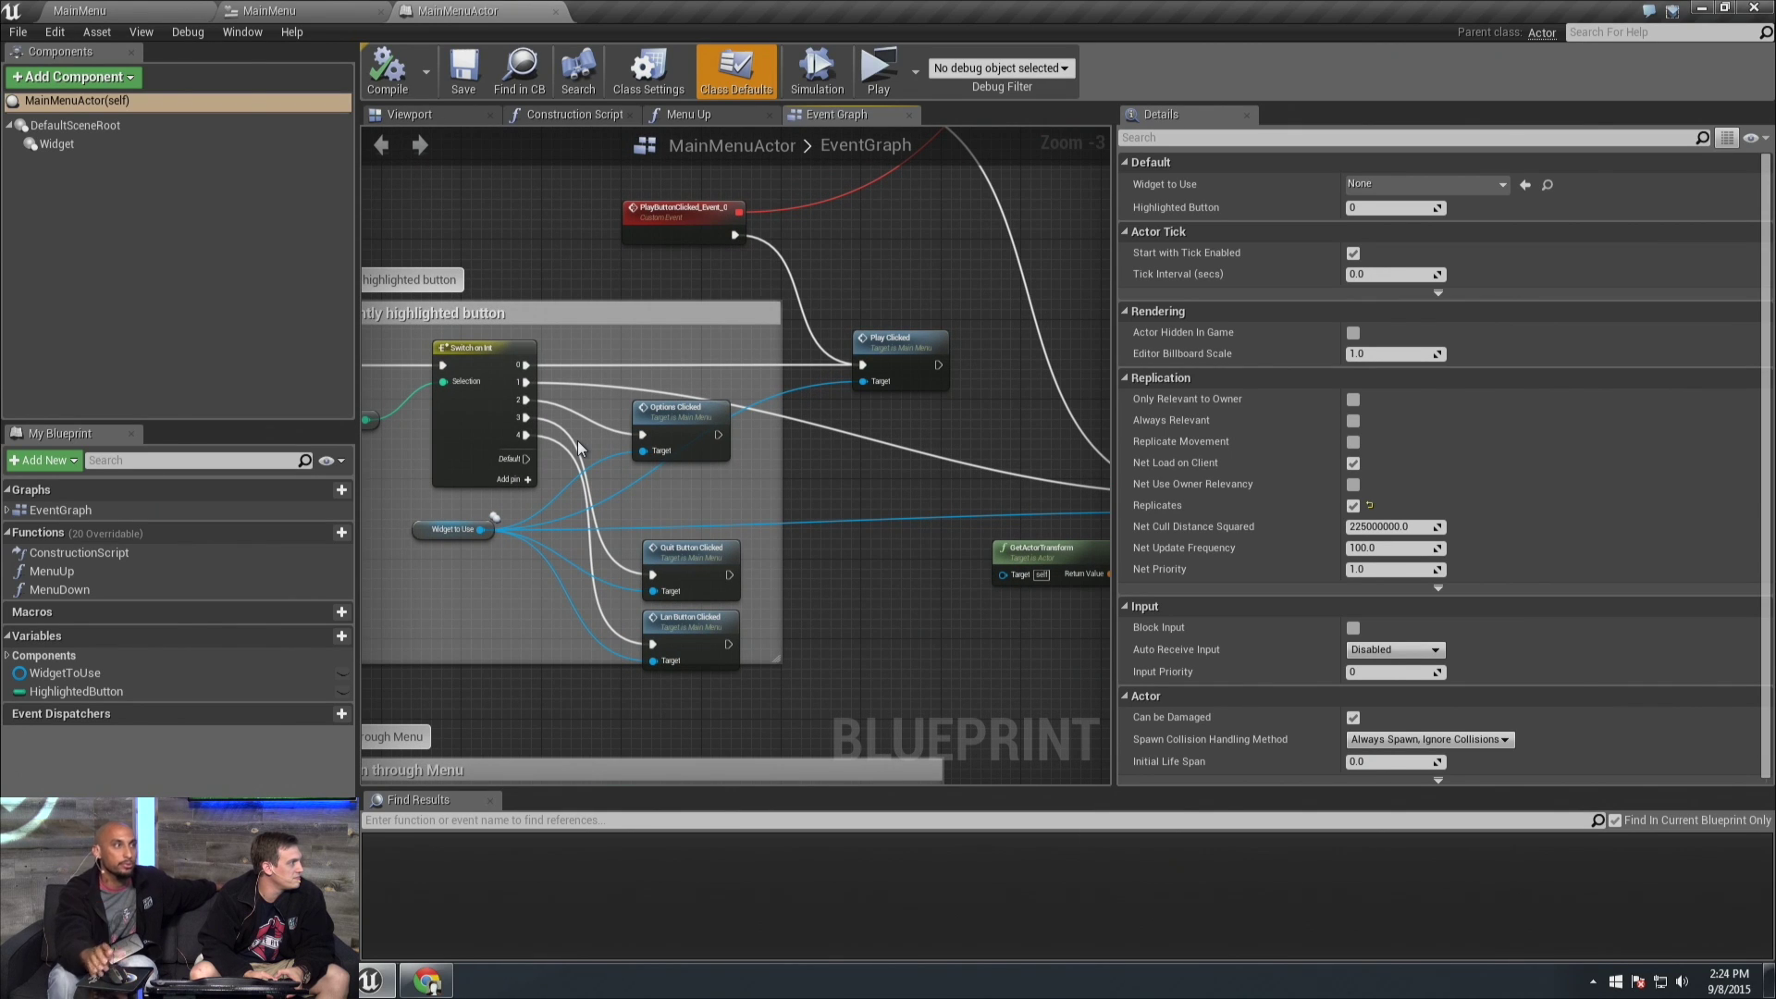
right_click_drag(546, 421, 727, 378)
scroll(625, 395, "up", 2)
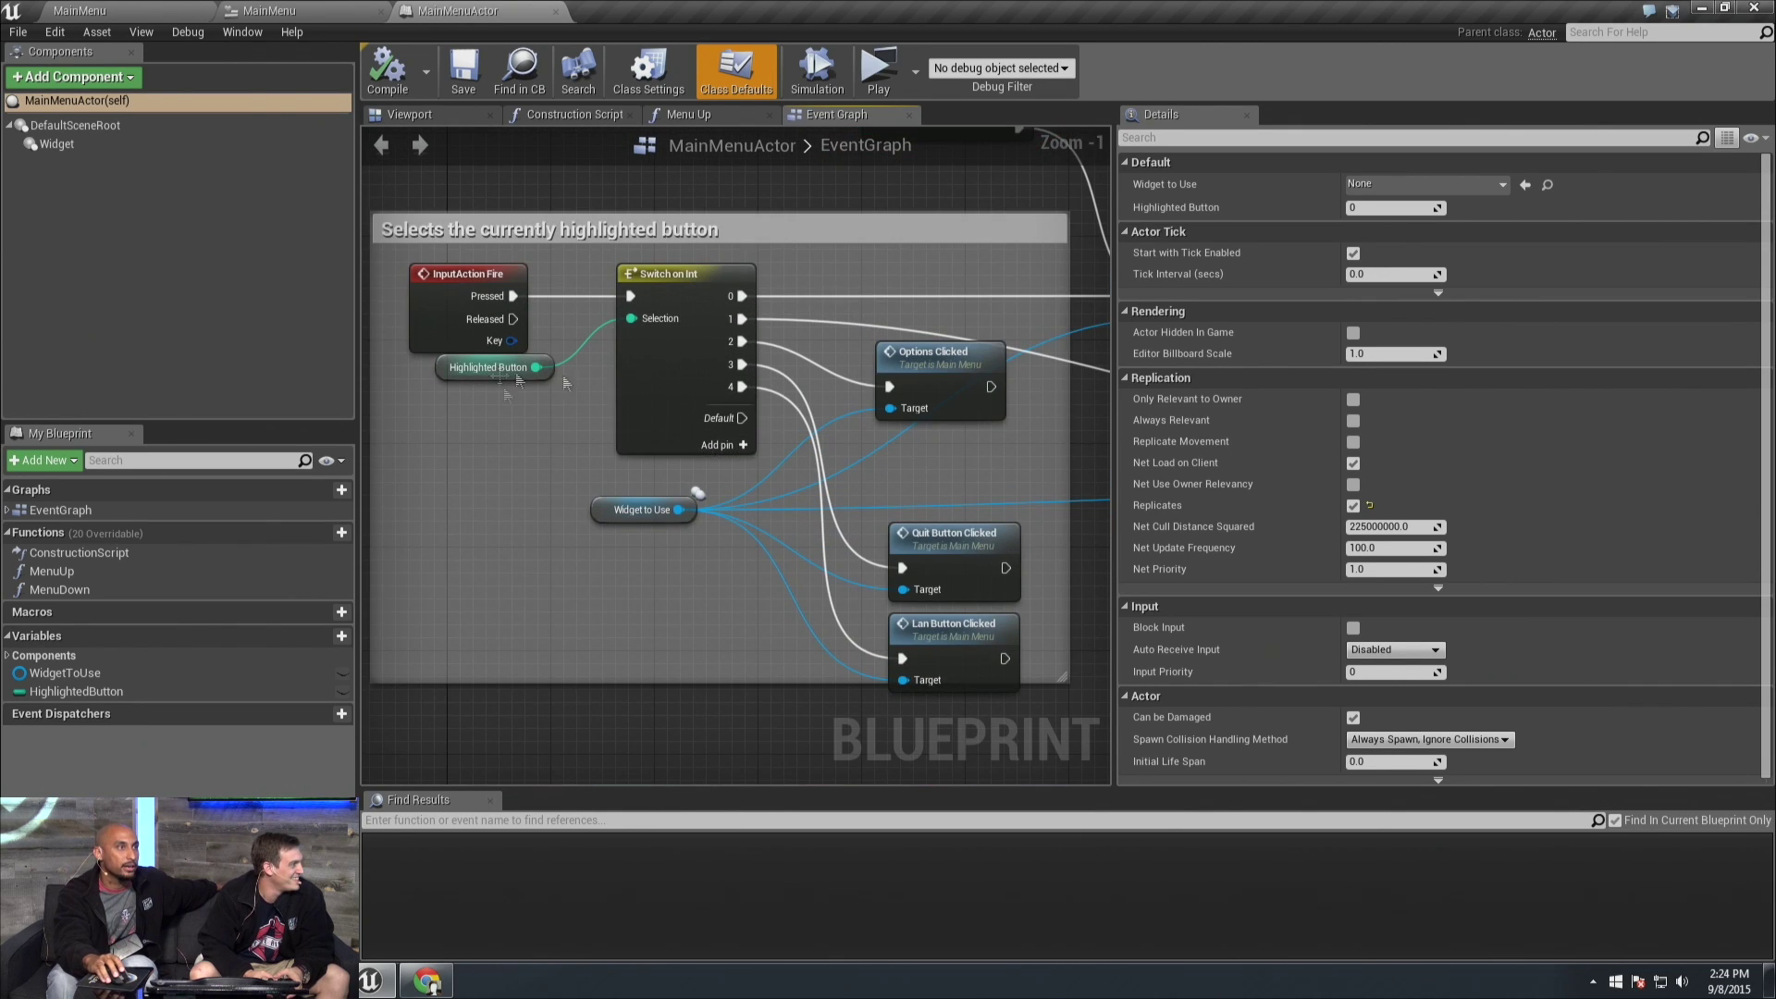
right_click_drag(612, 387, 670, 421)
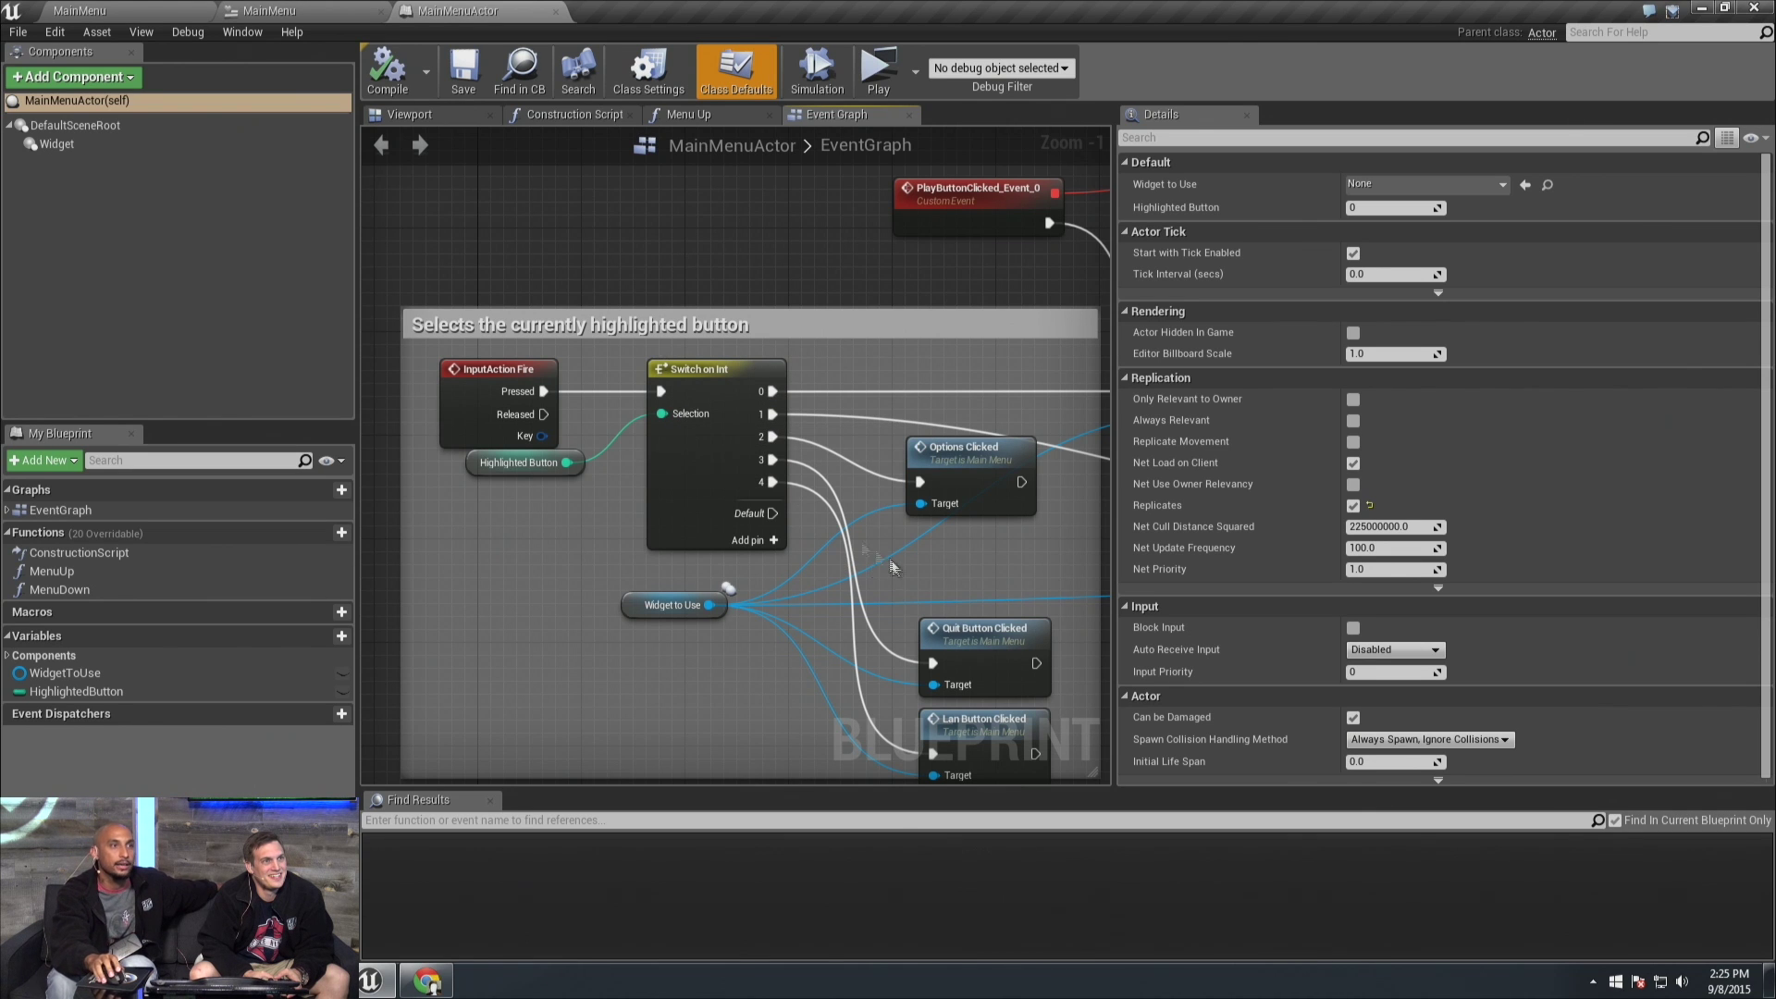
scroll(857, 537, "down", 3)
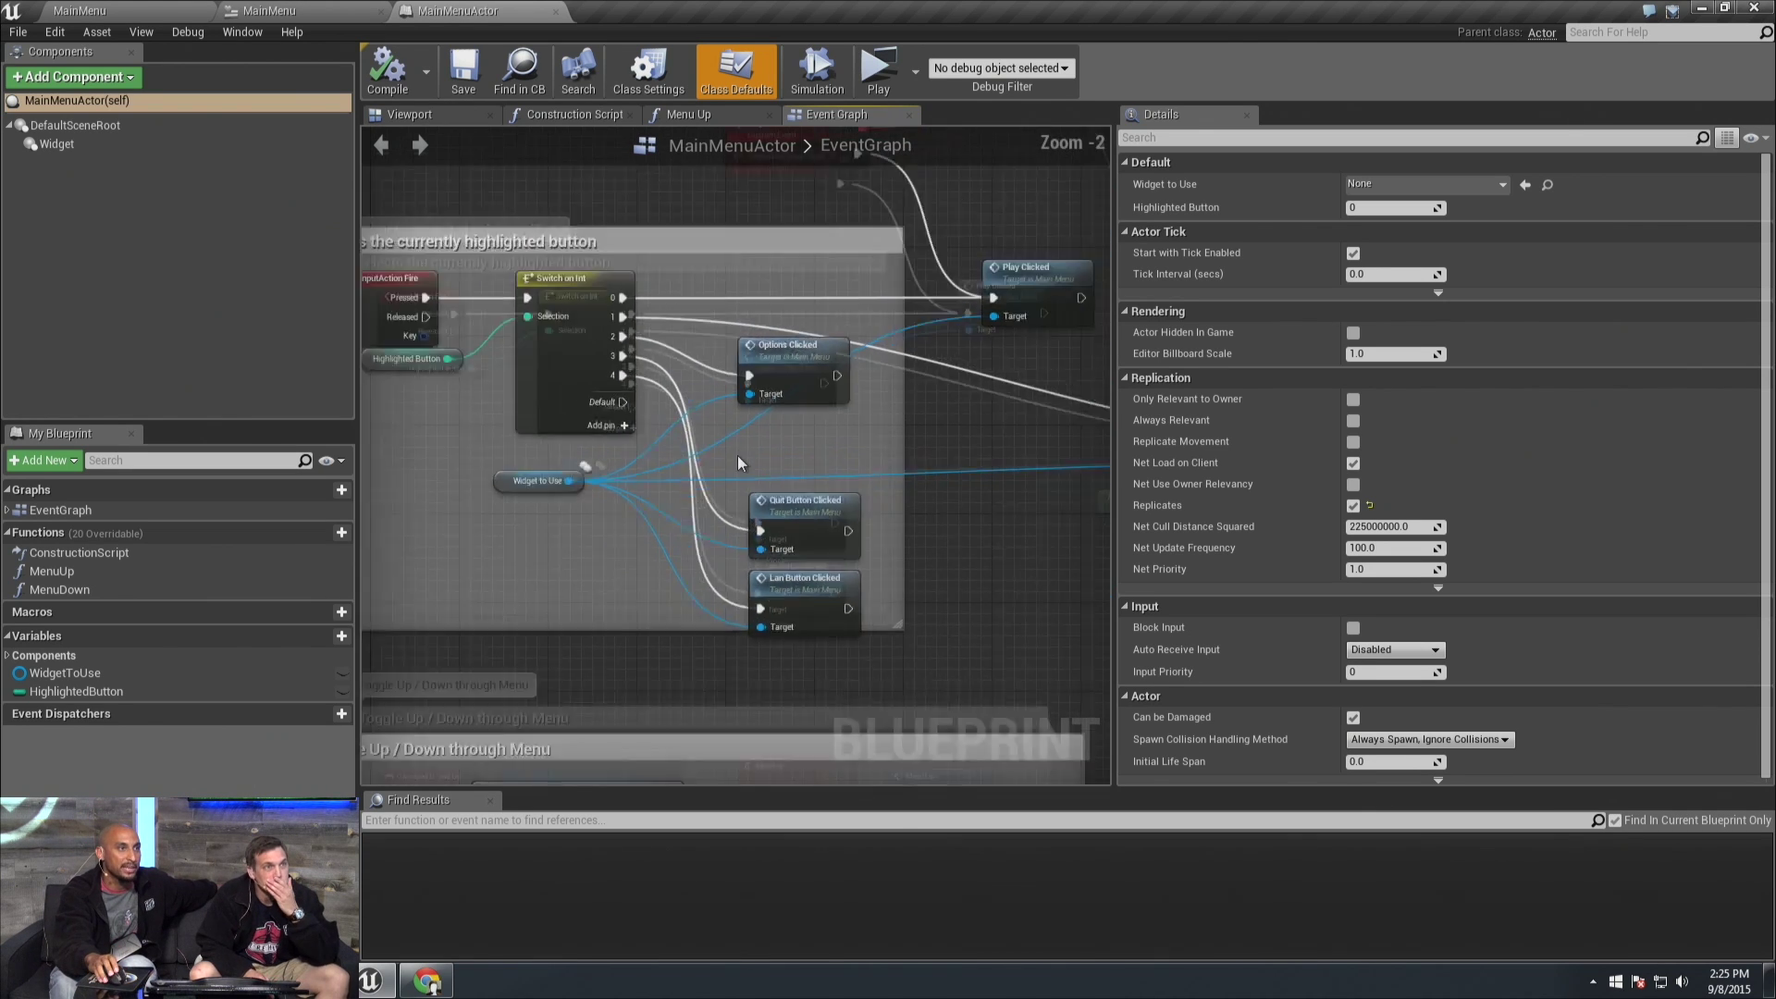
right_click_drag(736, 455, 674, 497)
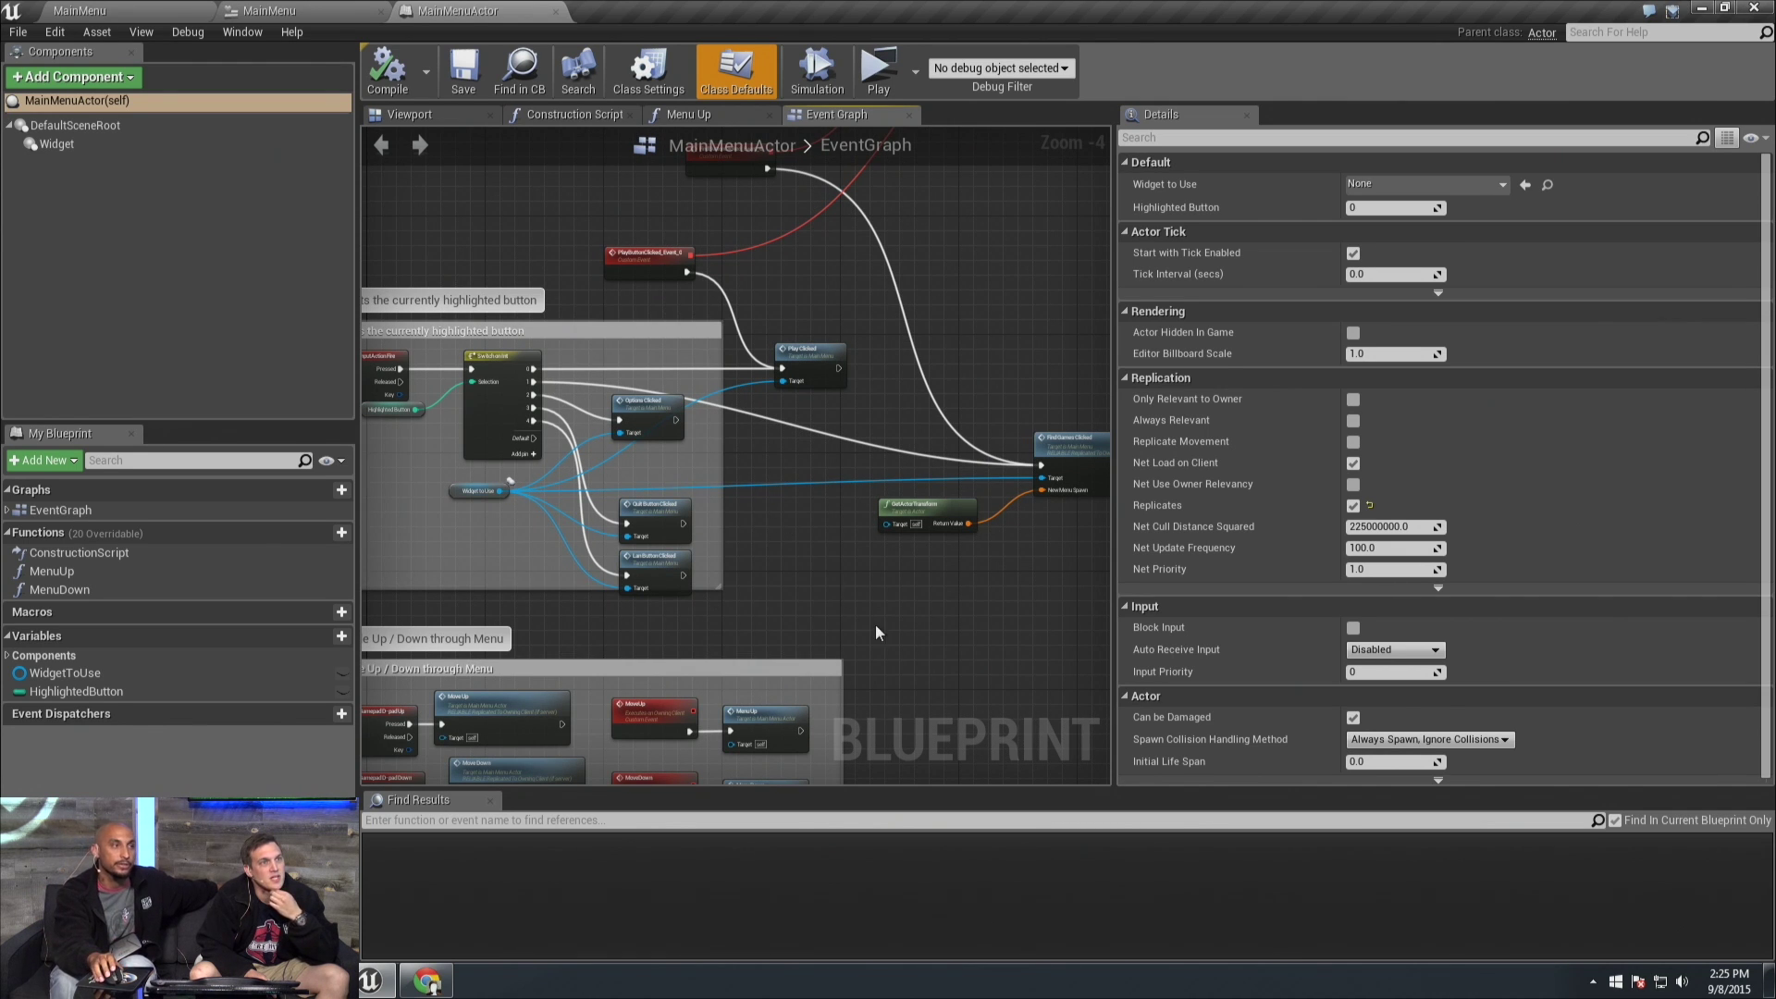
right_click_drag(800, 566, 553, 612)
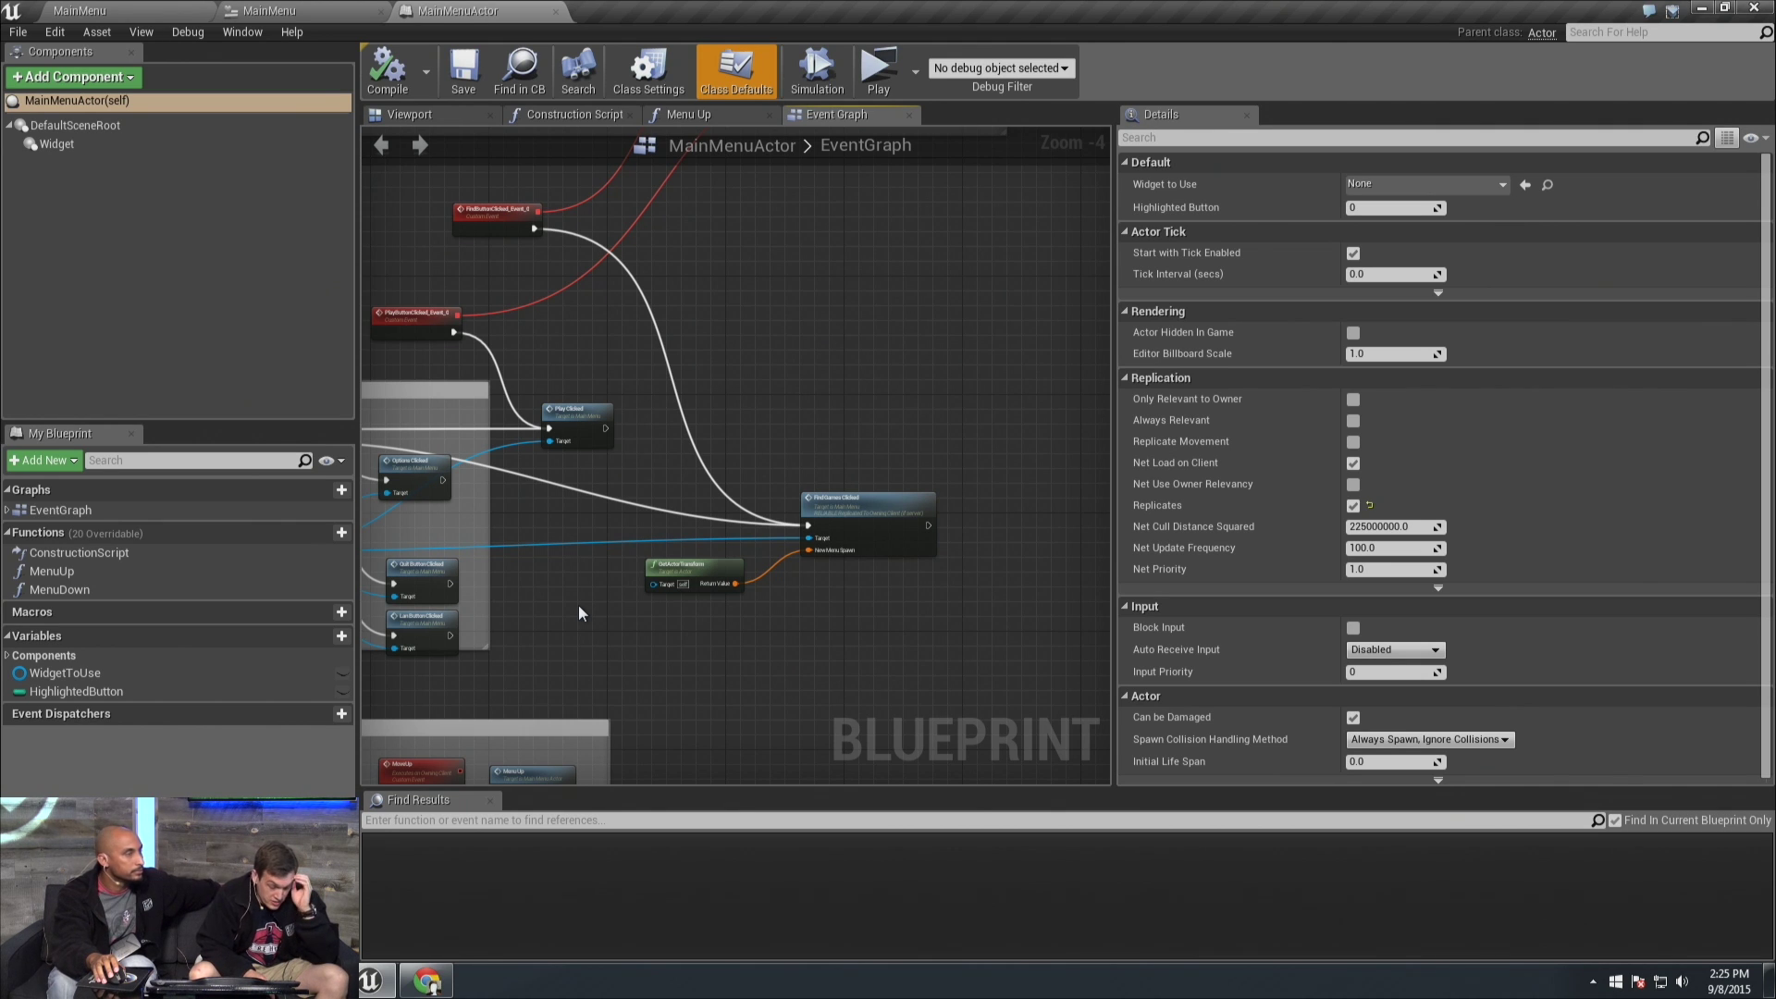
Close the MainMenuActor blueprint and MainMenu widget editors, and clear the asset selection in the Blueprints folder
left_click(557, 11)
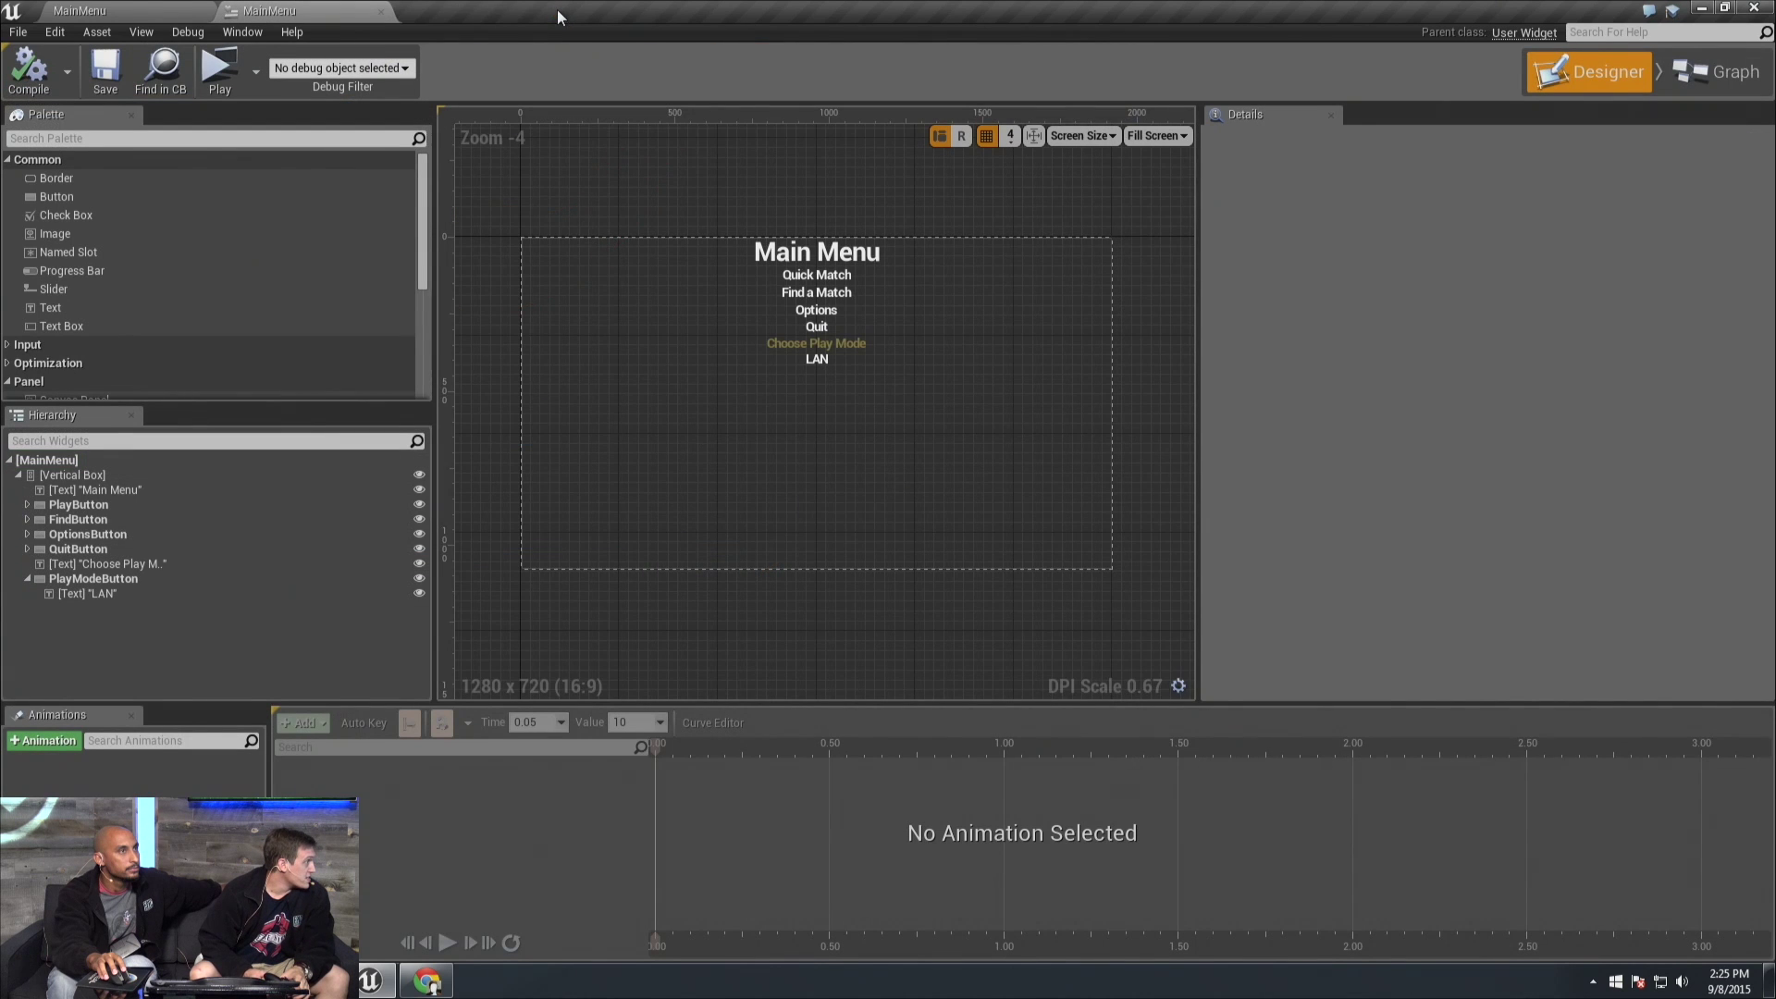
left_click(383, 11)
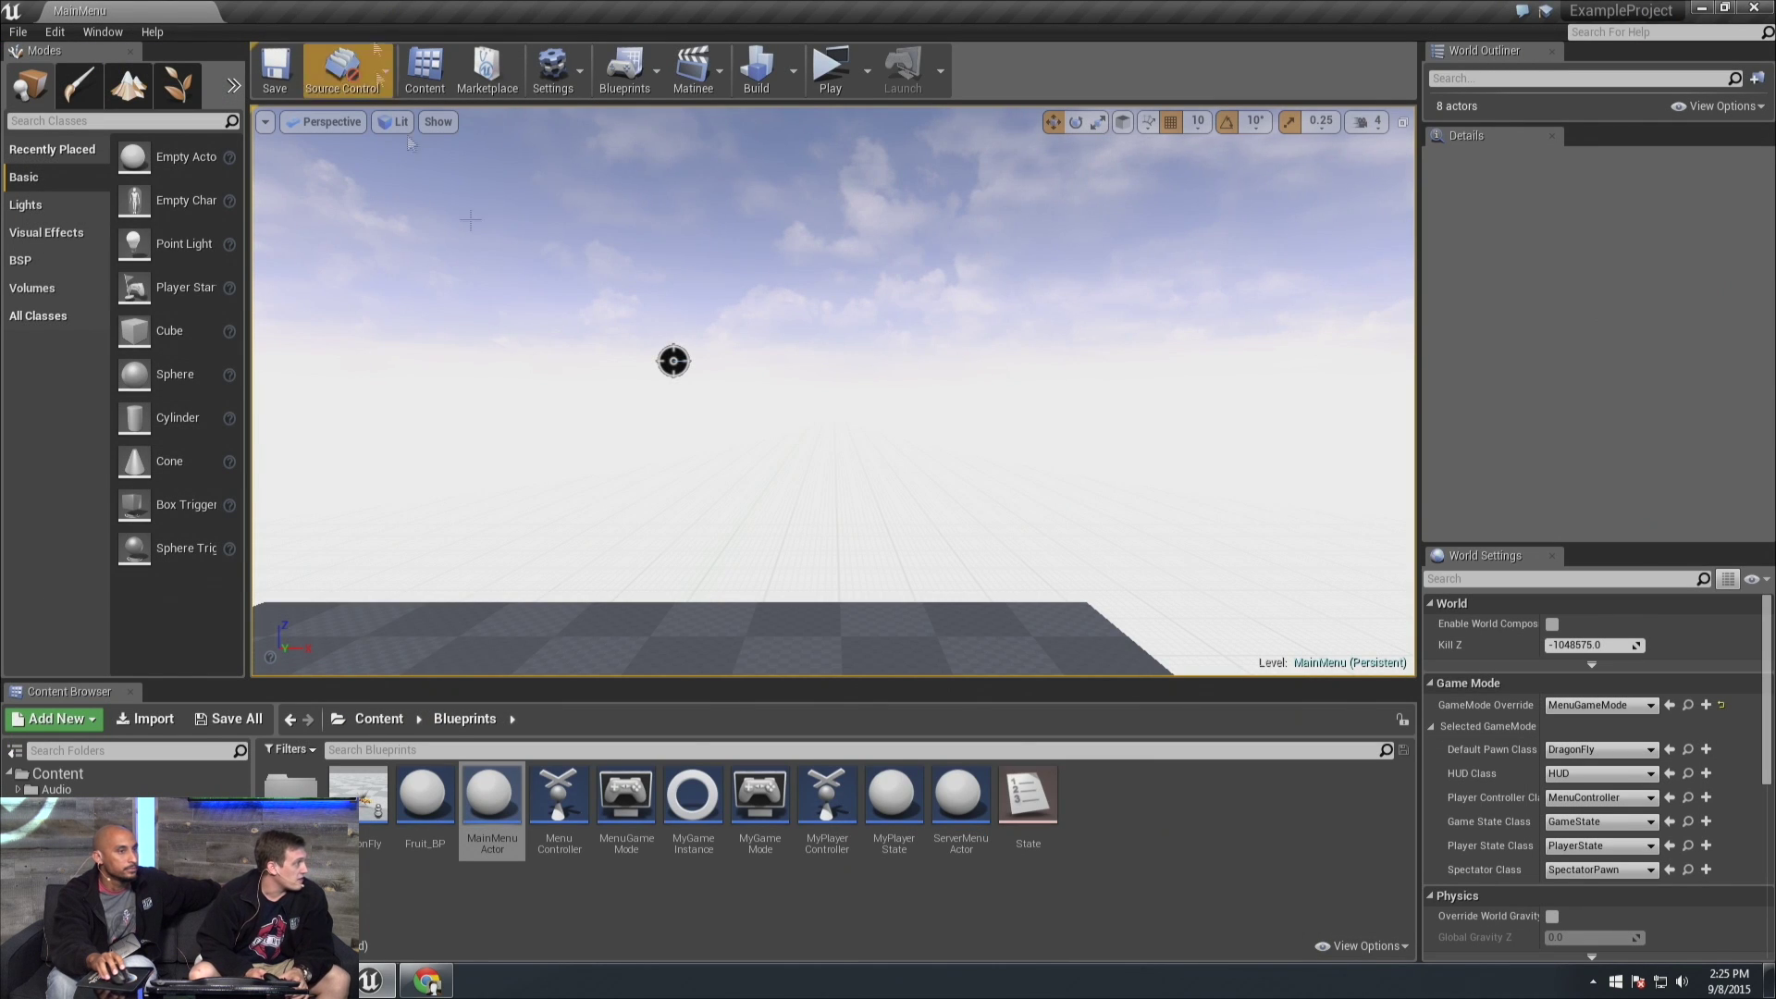
left_click(1183, 871)
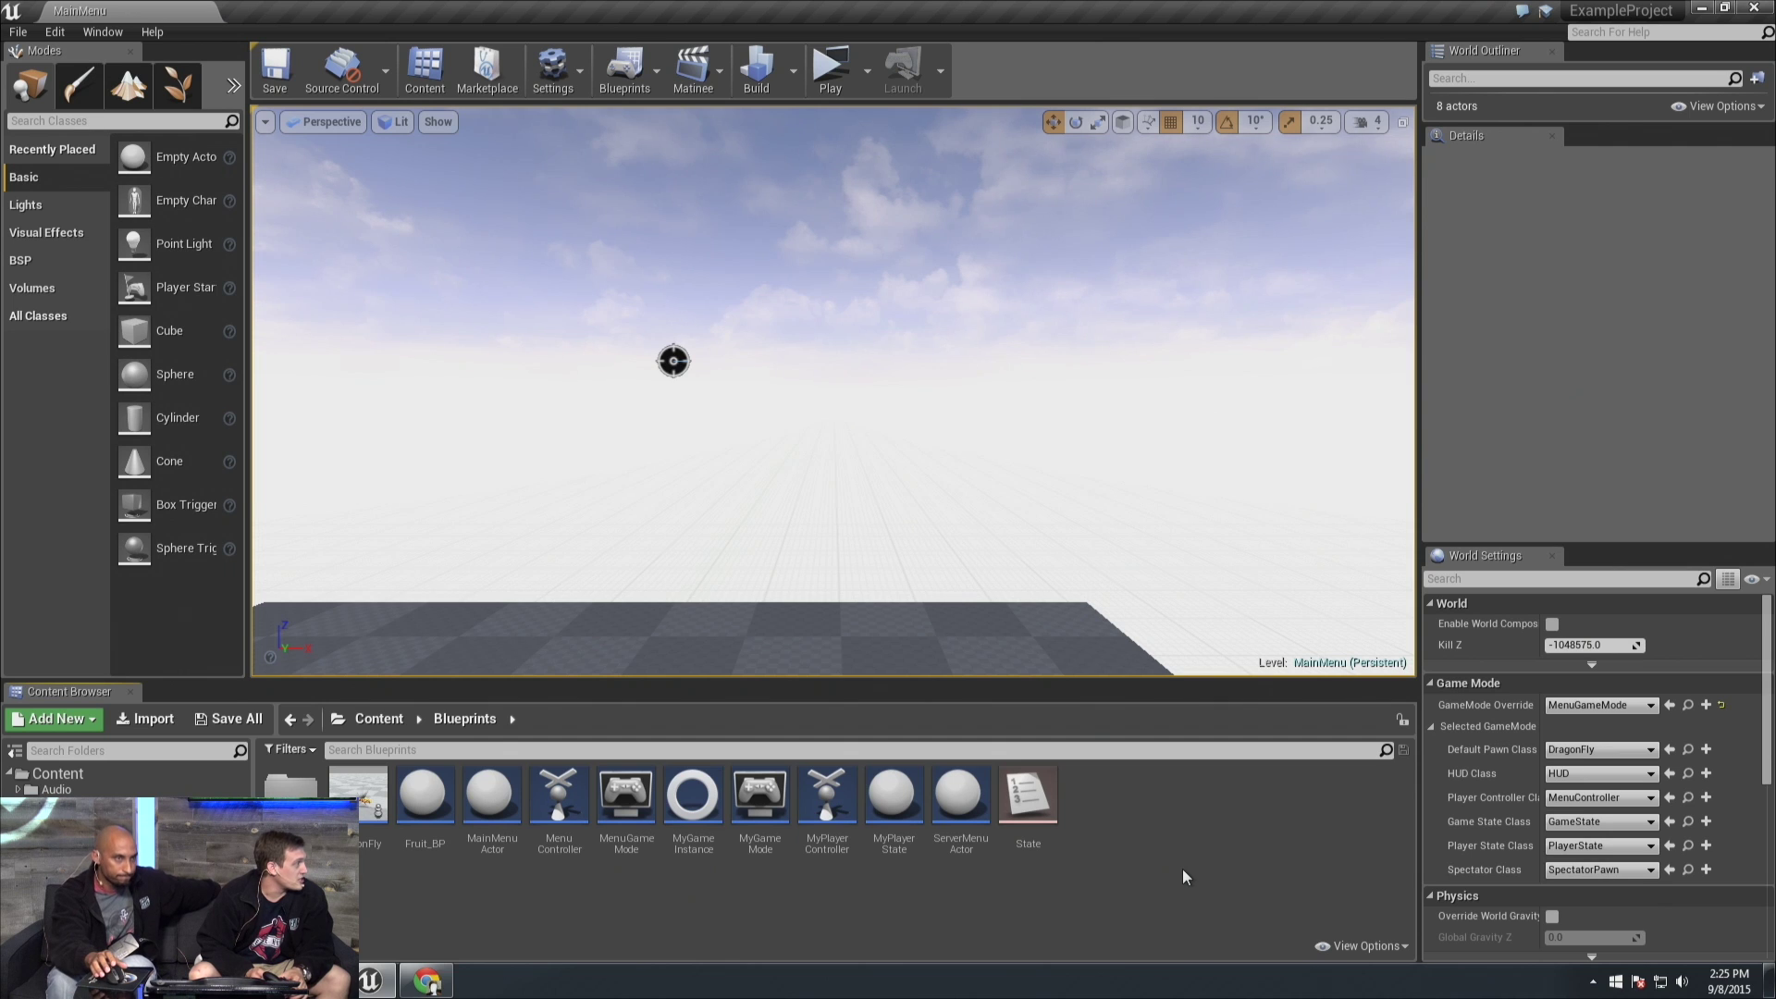
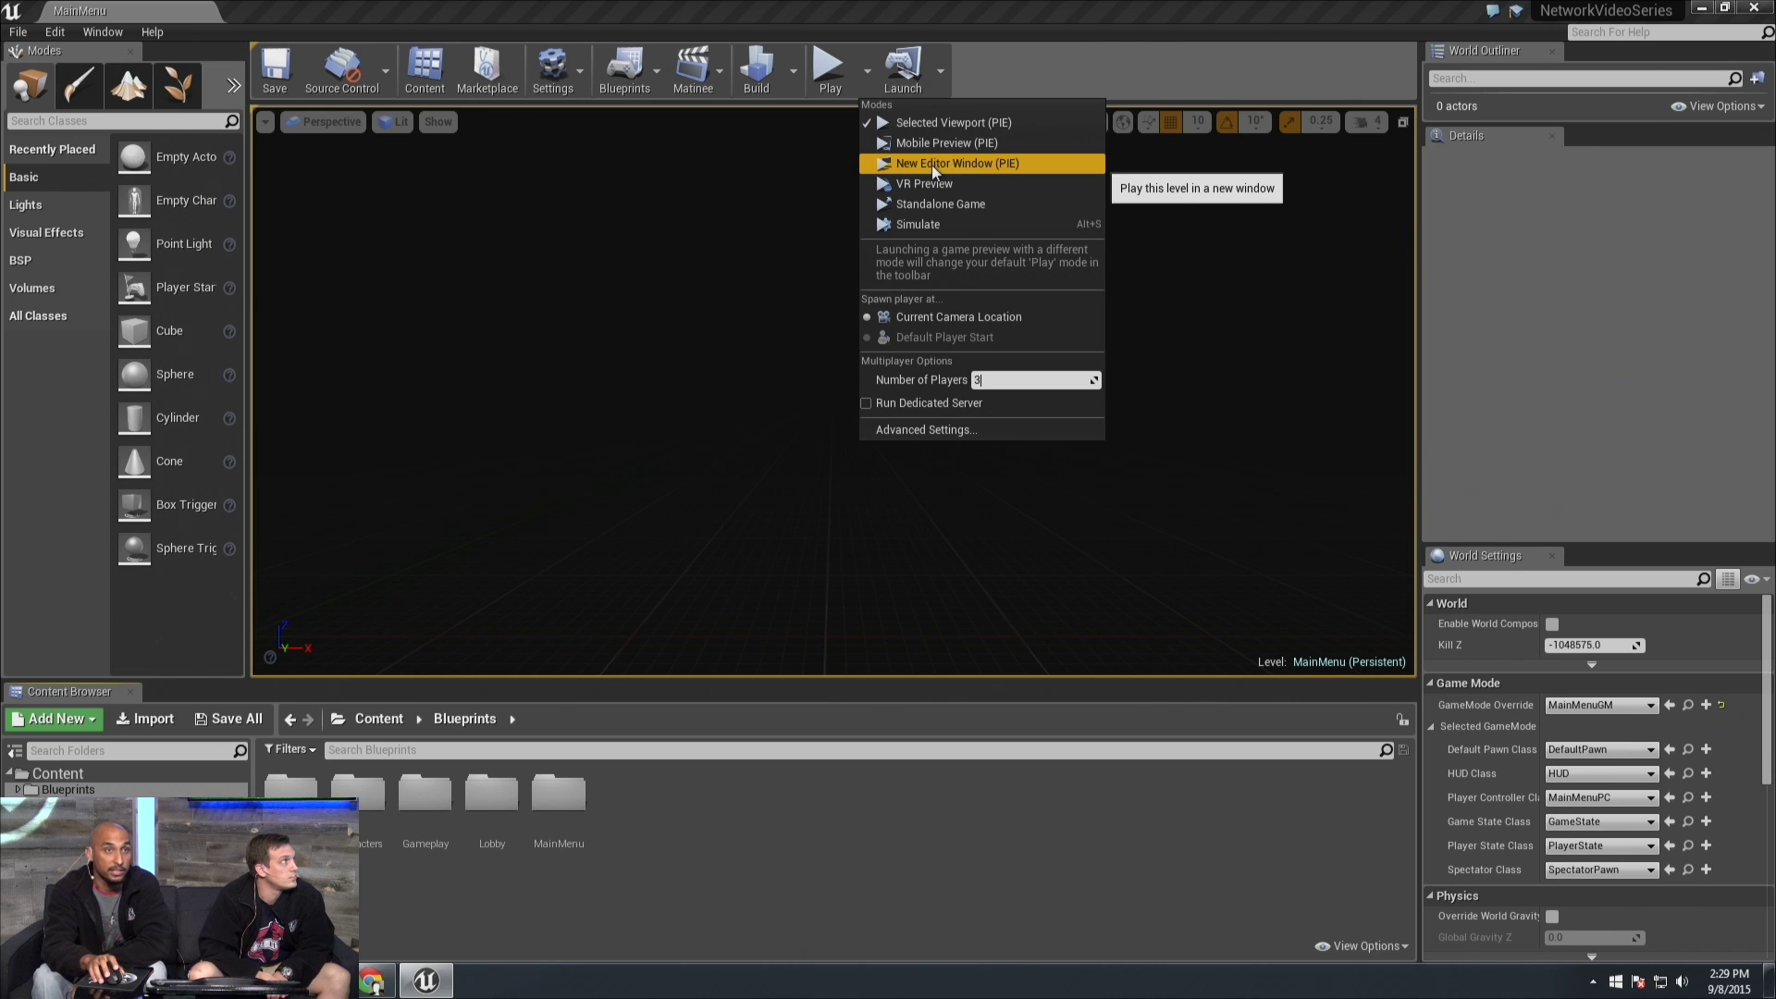
Play the MainMenu level with 3 players in a new editor window and place the two client previews side by side
key("Return")
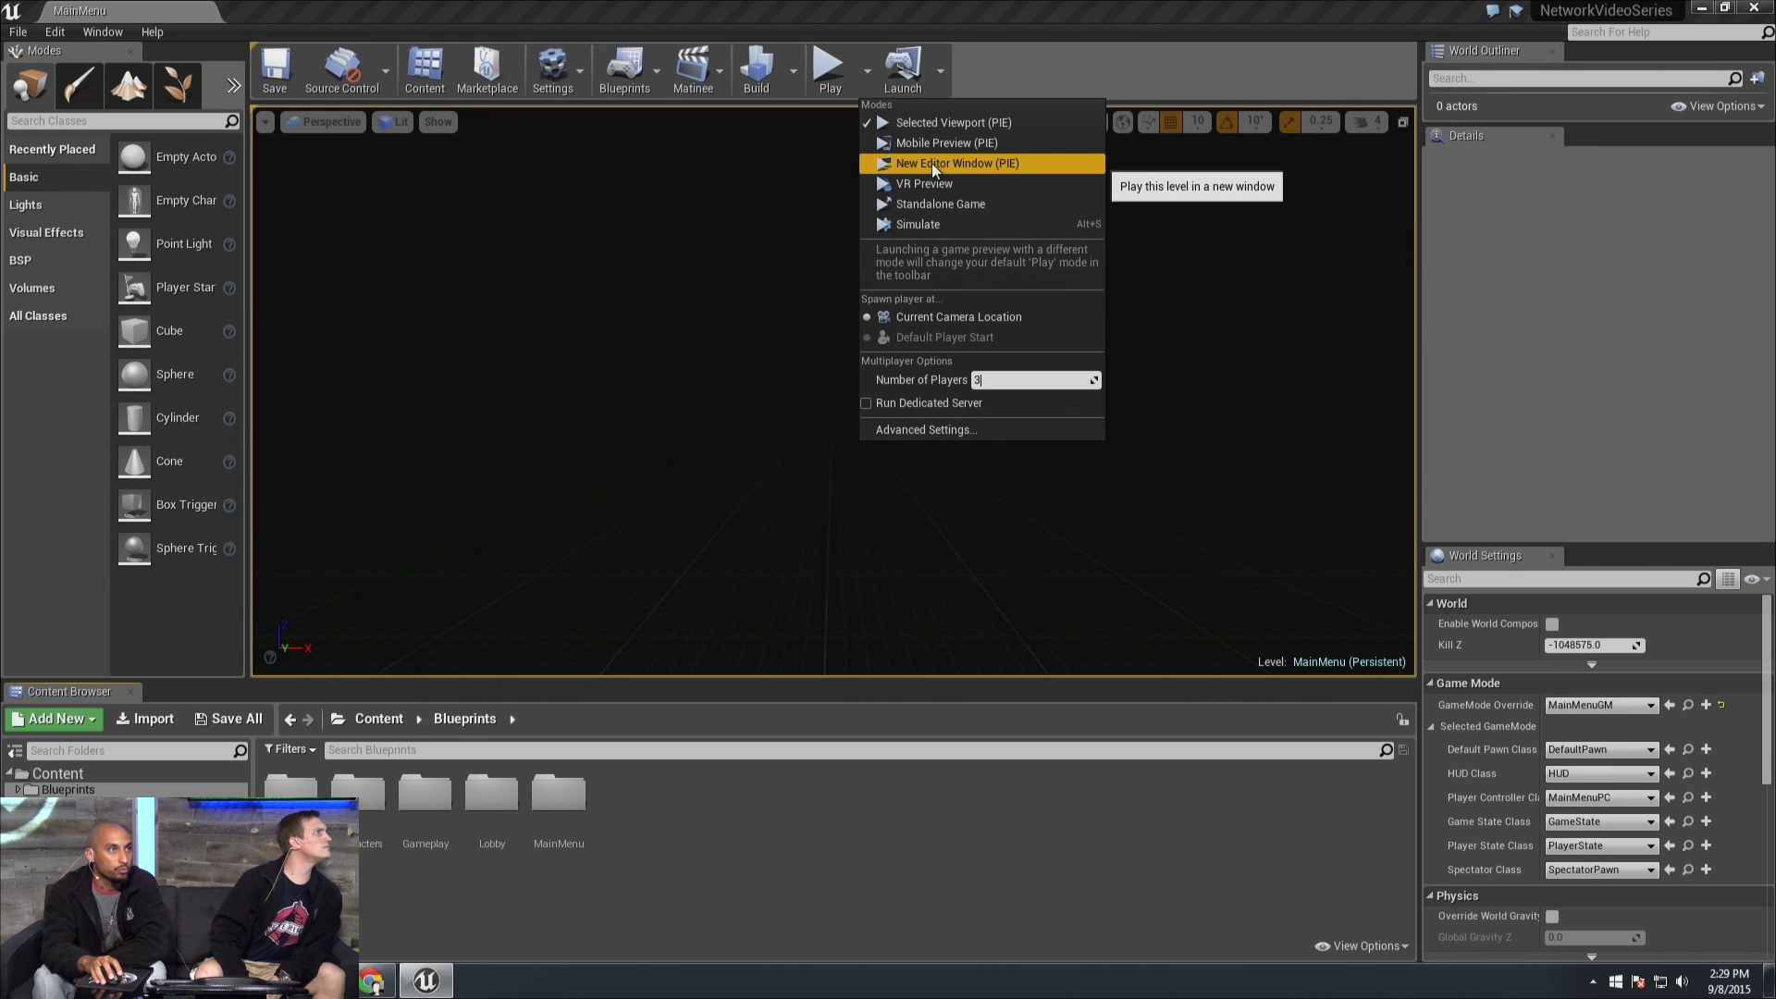
left_click(931, 163)
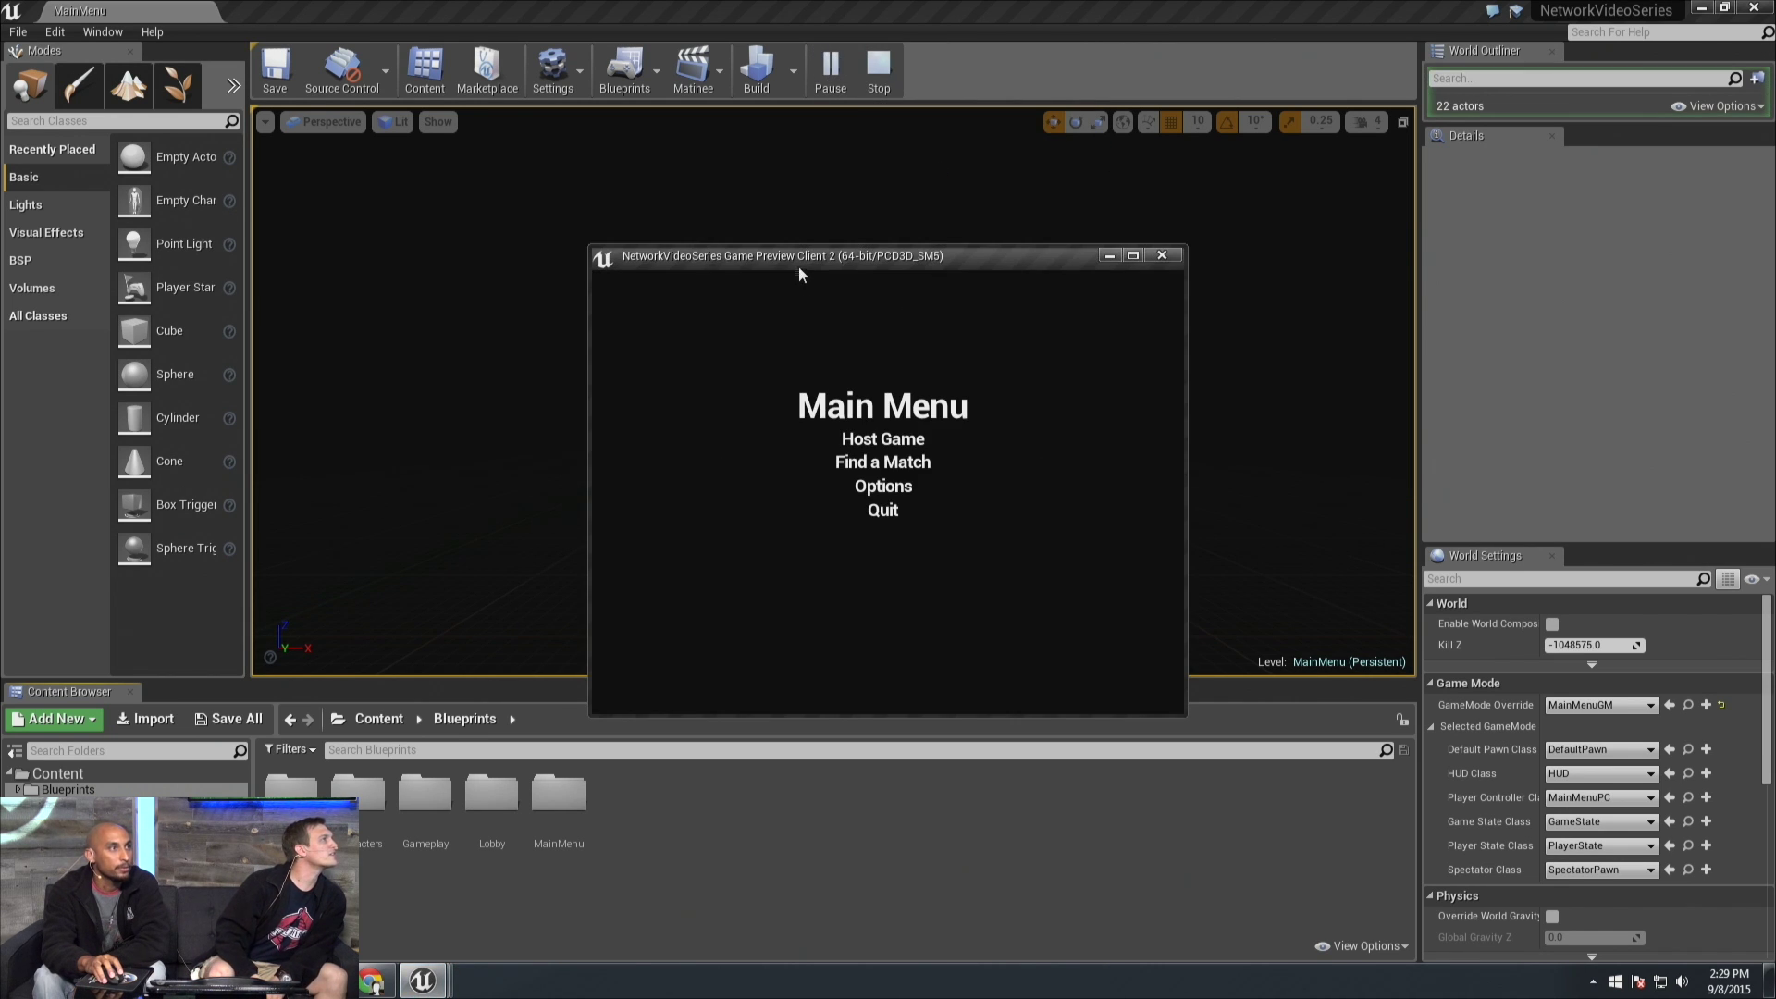
left_click_drag(801, 267, 330, 122)
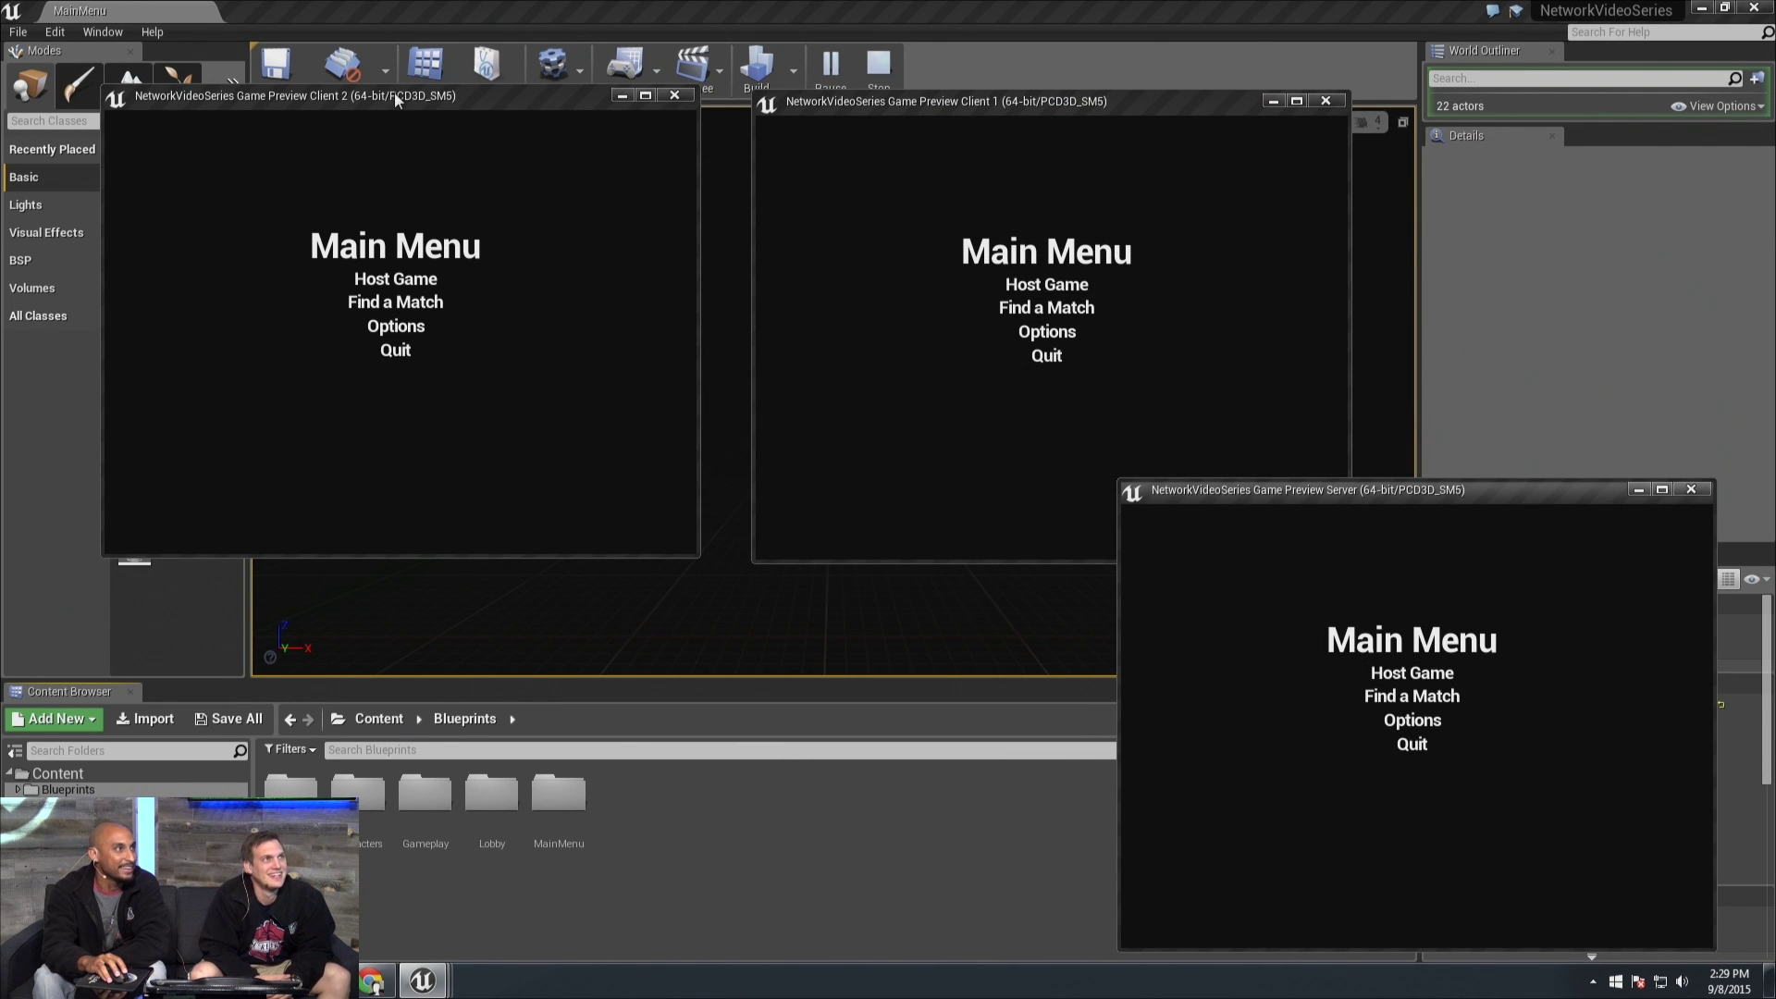
left_click_drag(396, 100, 336, 75)
left_click_drag(956, 117, 844, 83)
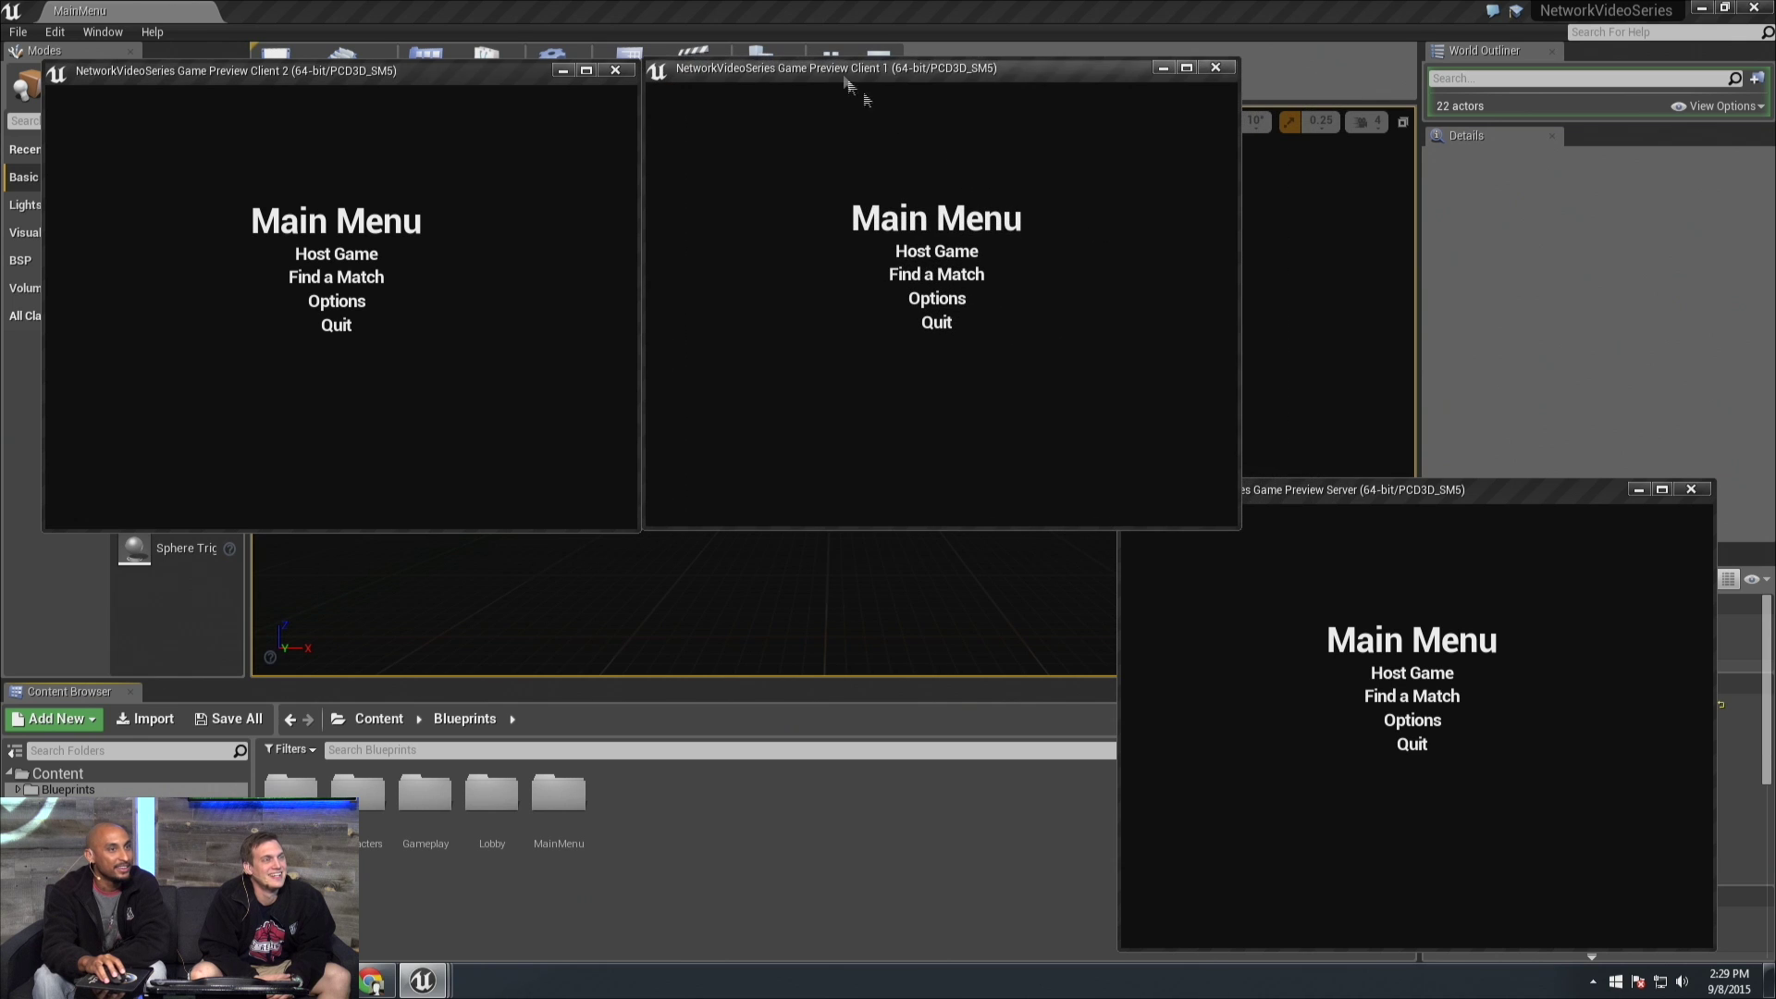
Open Options in the server preview, browse the avatars in both directions, and accept the dark cobblestone avatar
left_click(1384, 490)
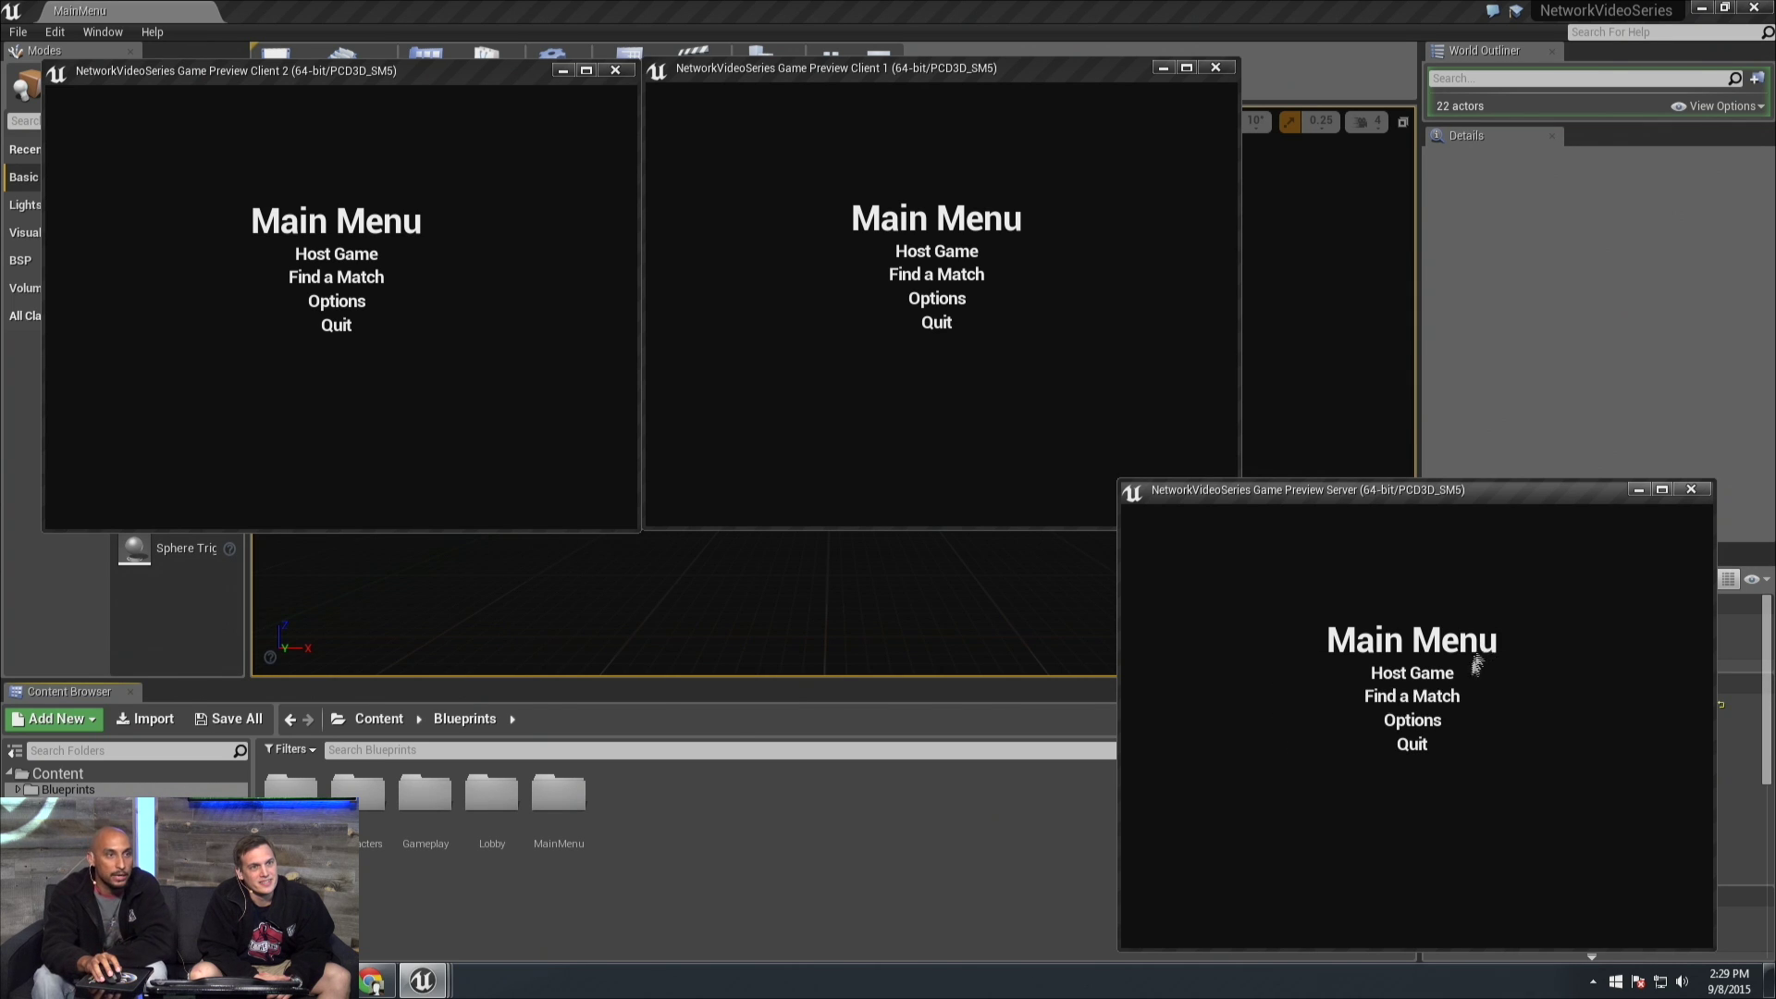
left_click(1391, 722)
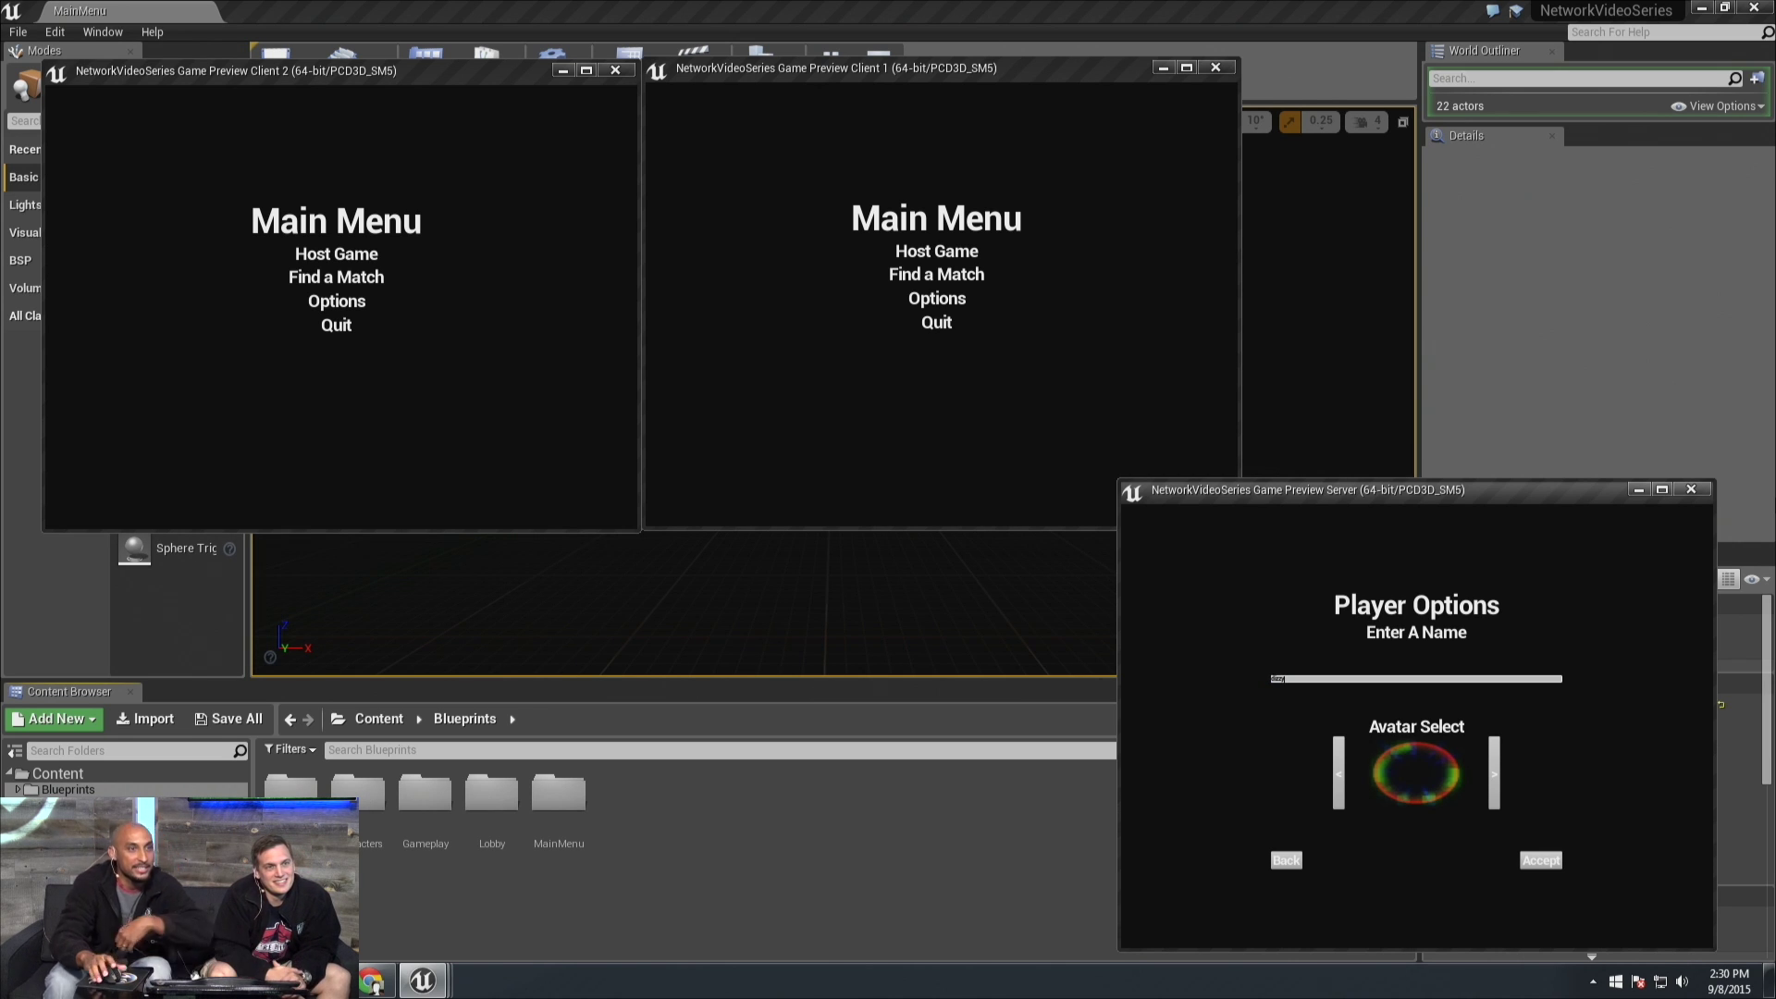
left_click(1494, 786)
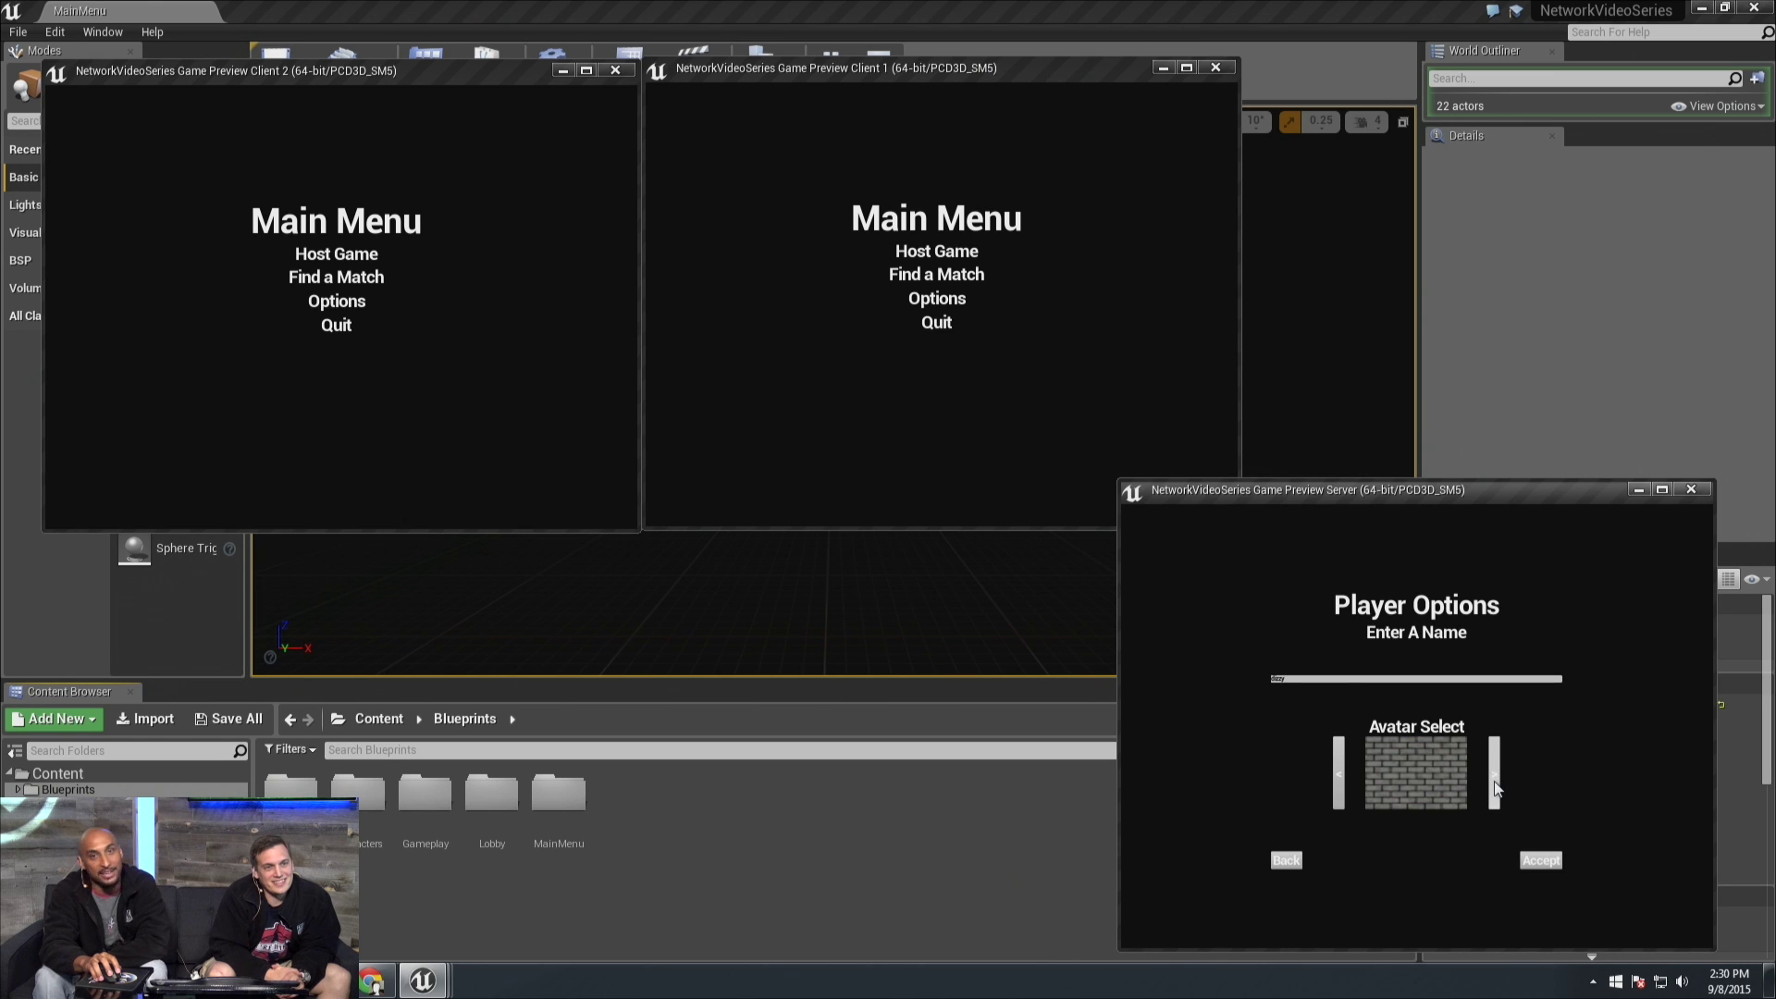
left_click(1495, 786)
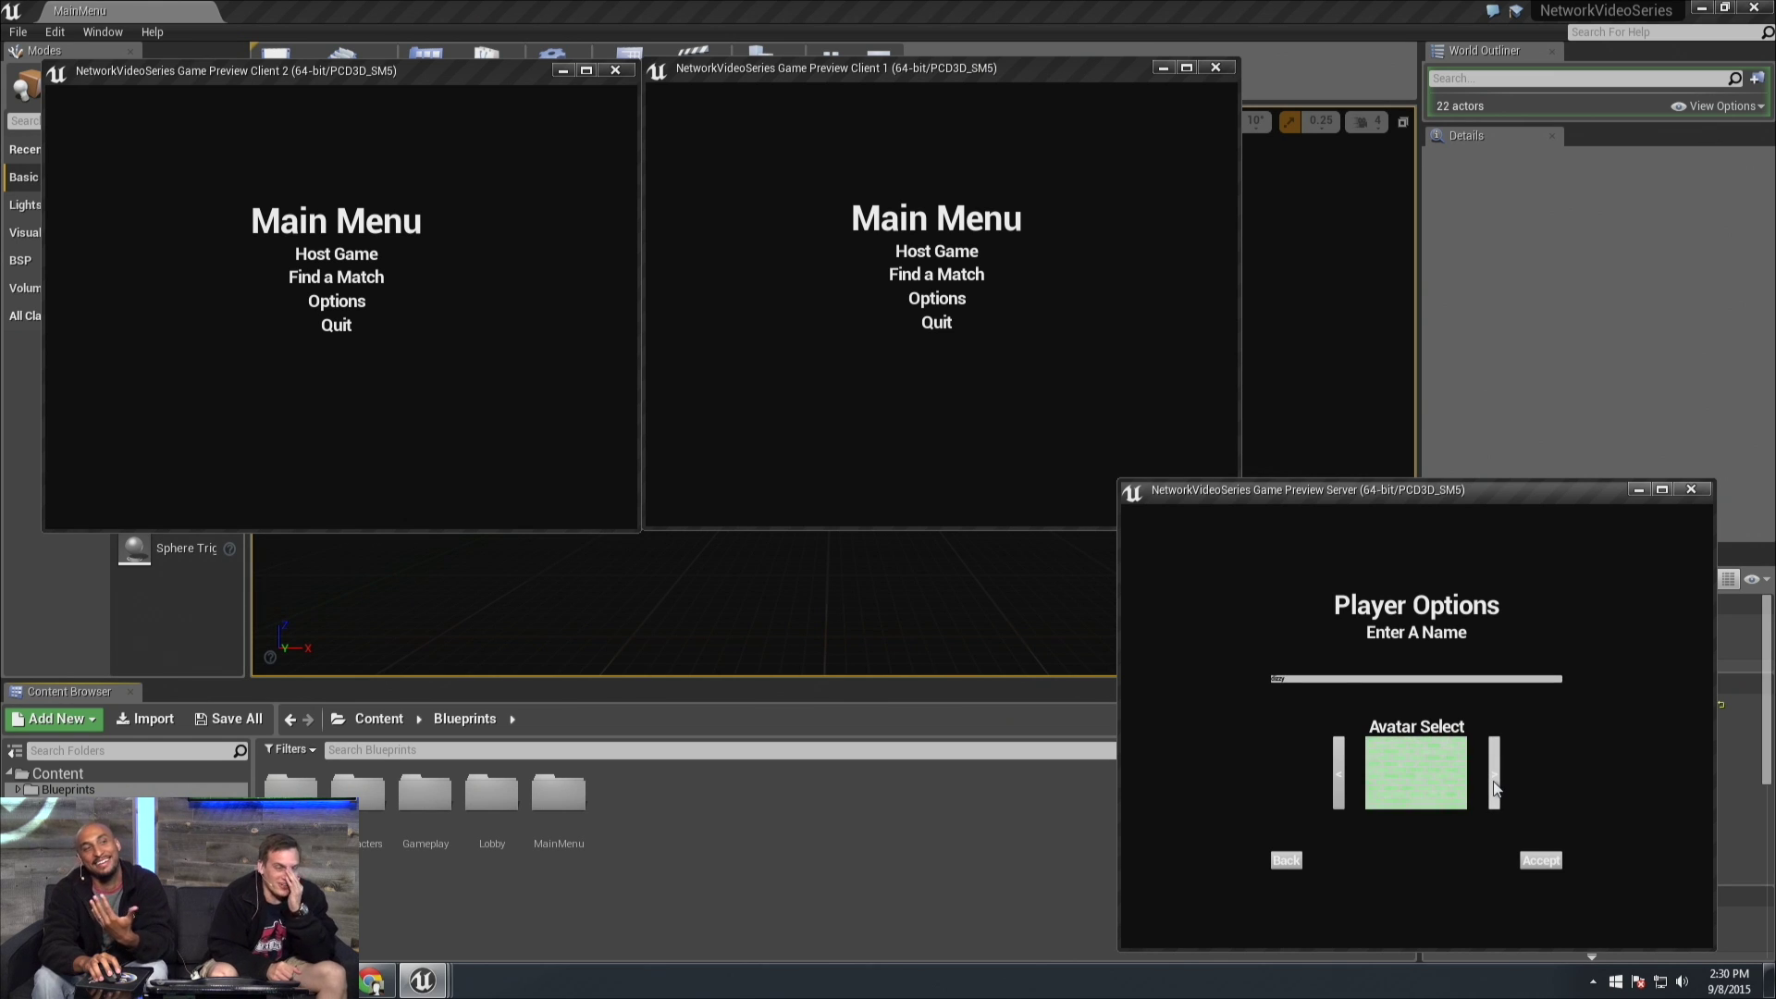
left_click(1495, 787)
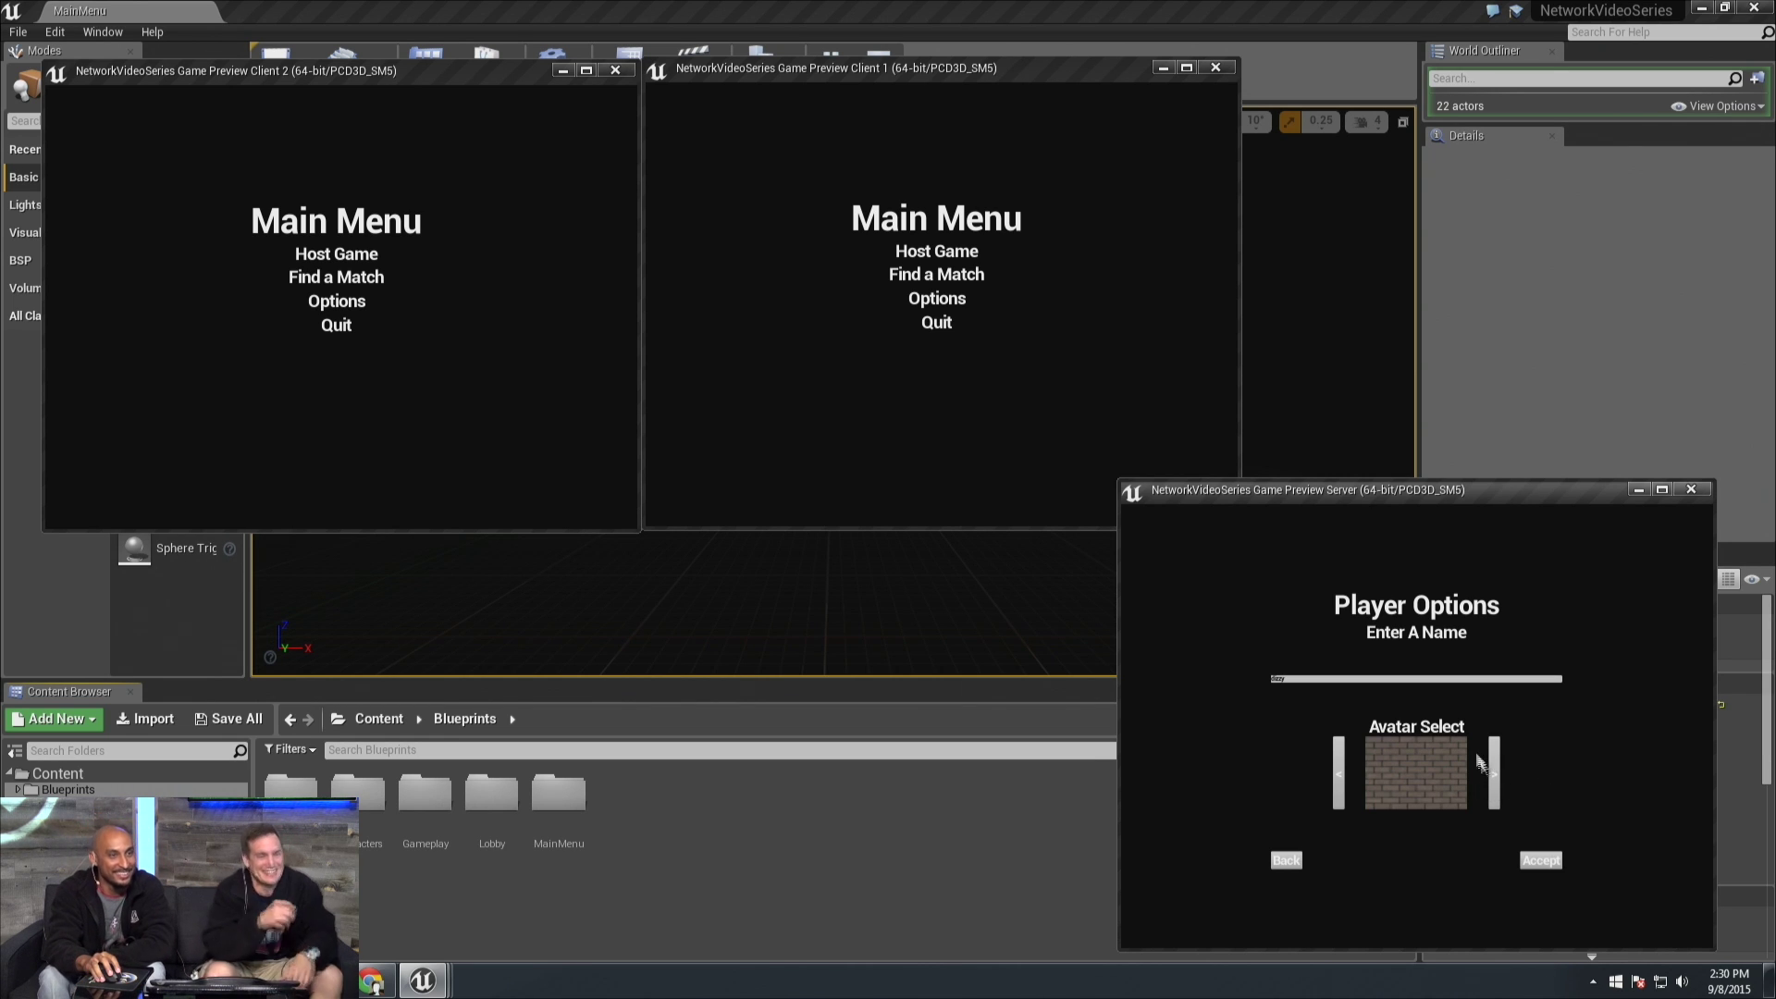
left_click(1492, 782)
left_click(1492, 782)
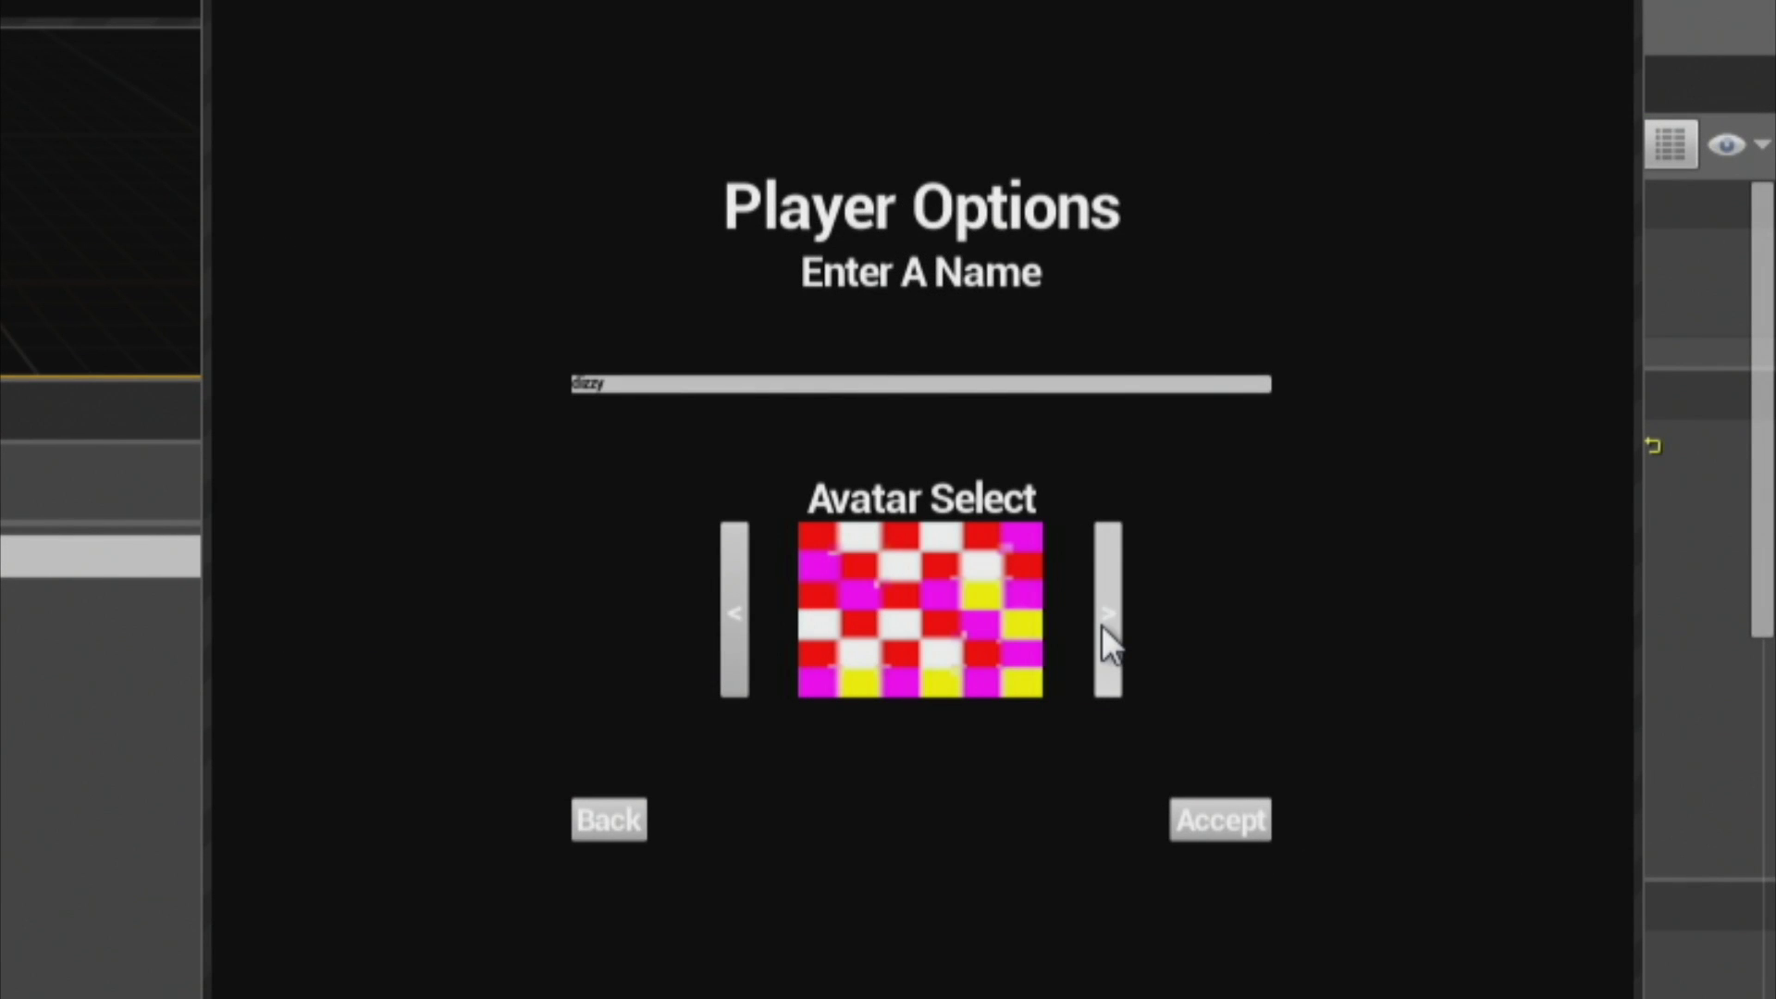
left_click(1103, 627)
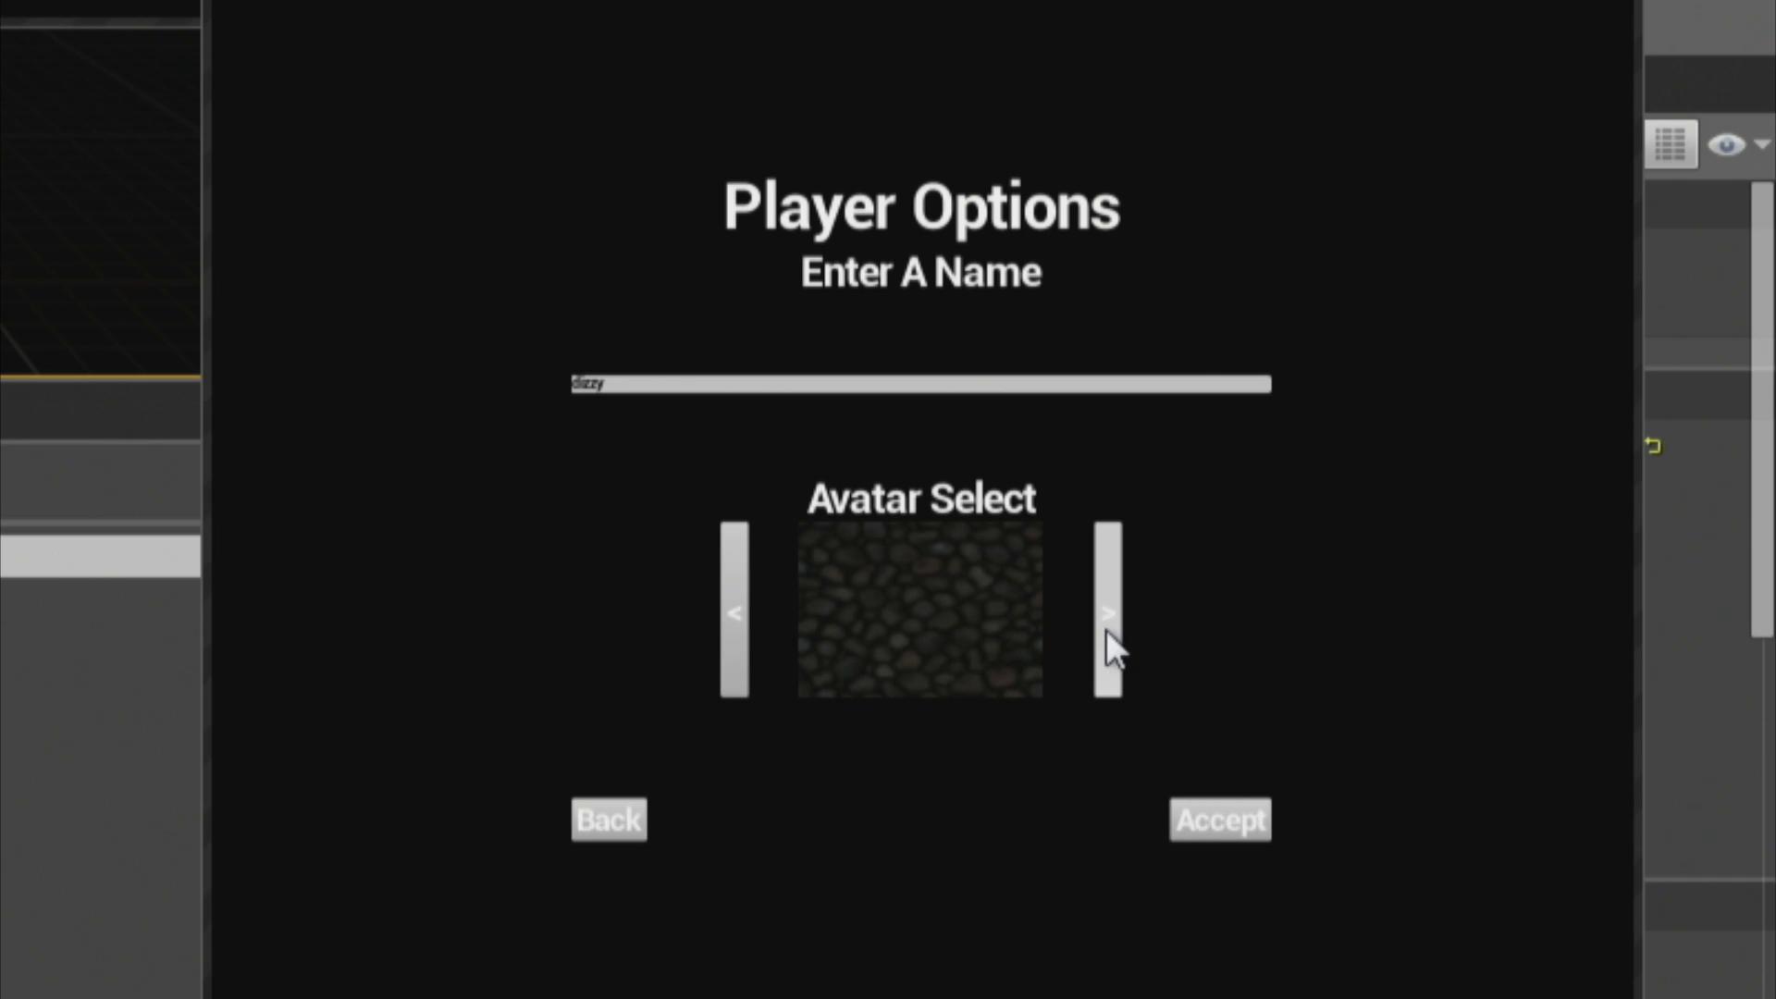
left_click(1107, 629)
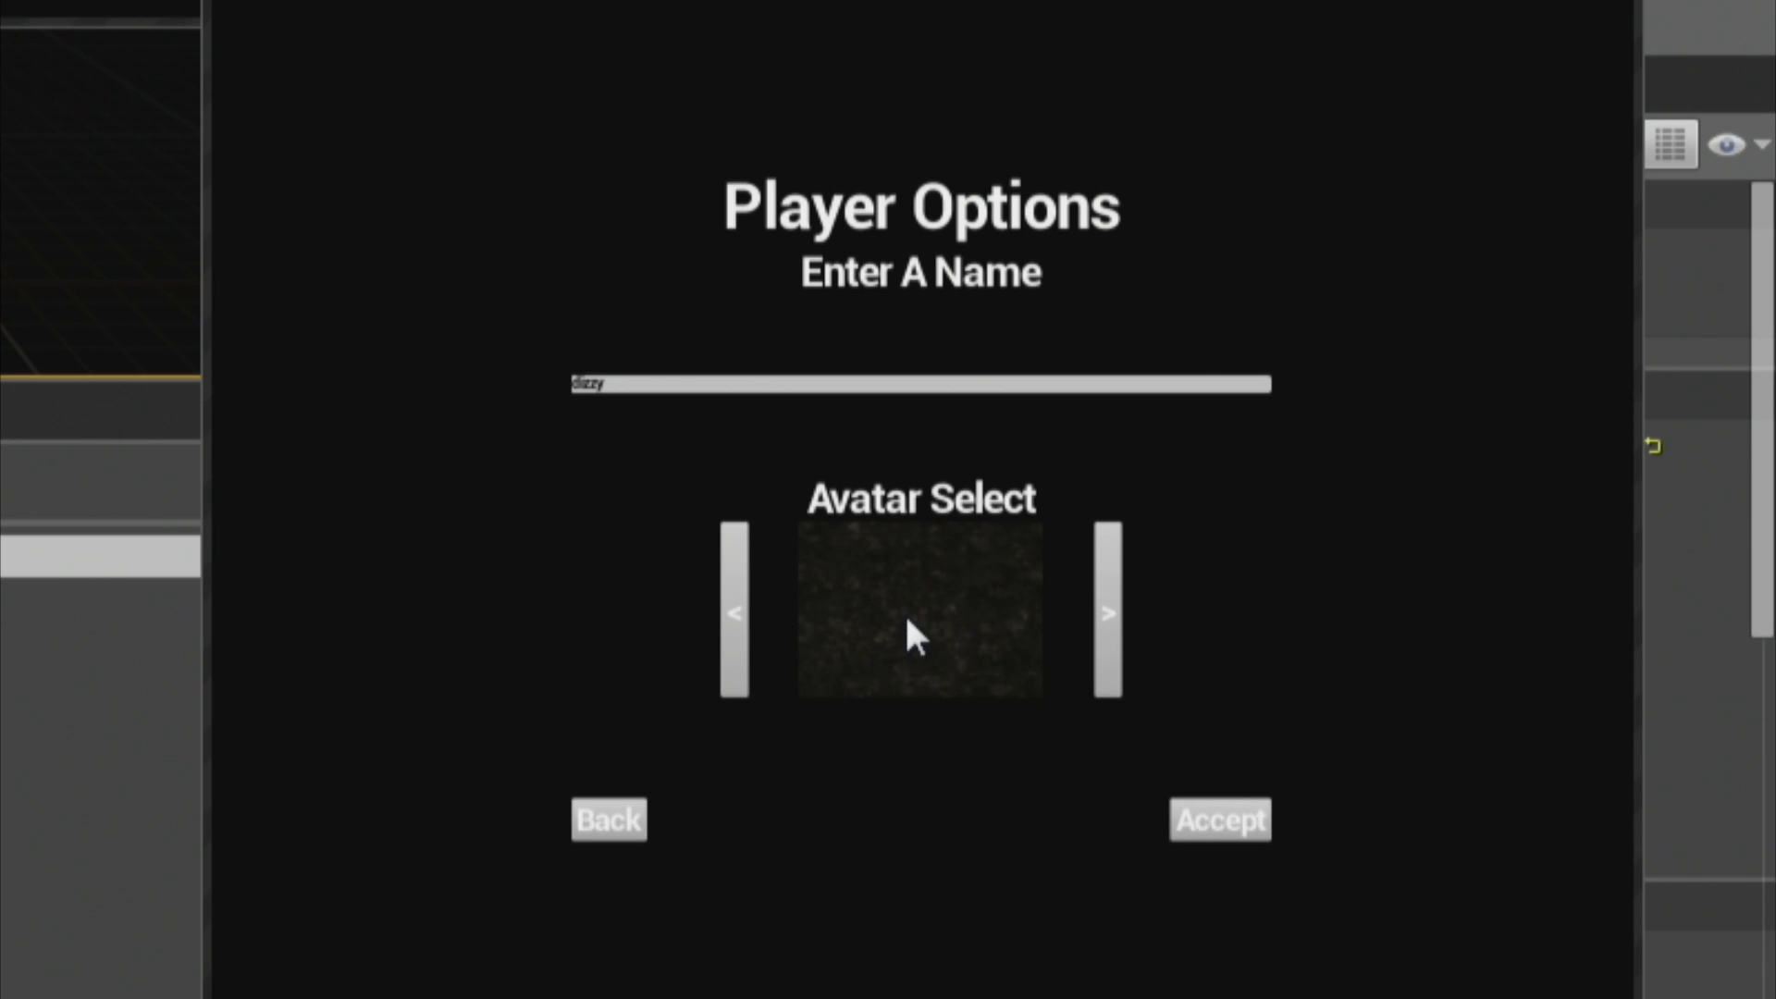
left_click(1117, 618)
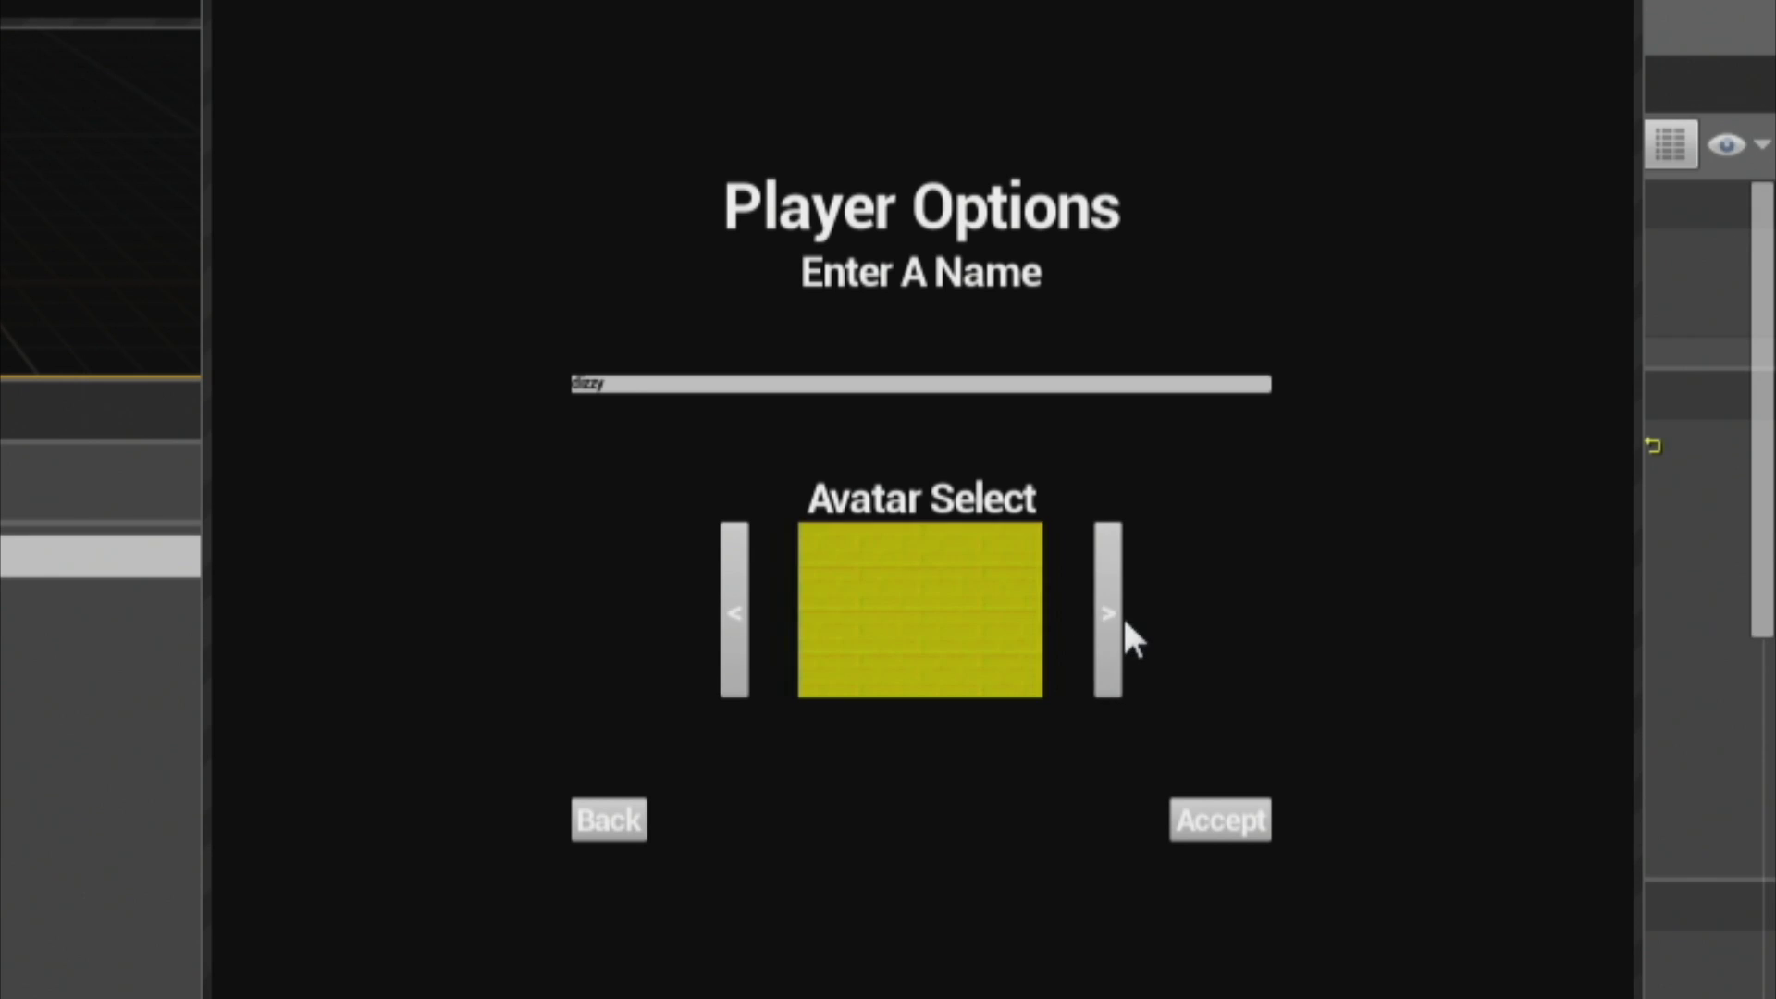
left_click(732, 631)
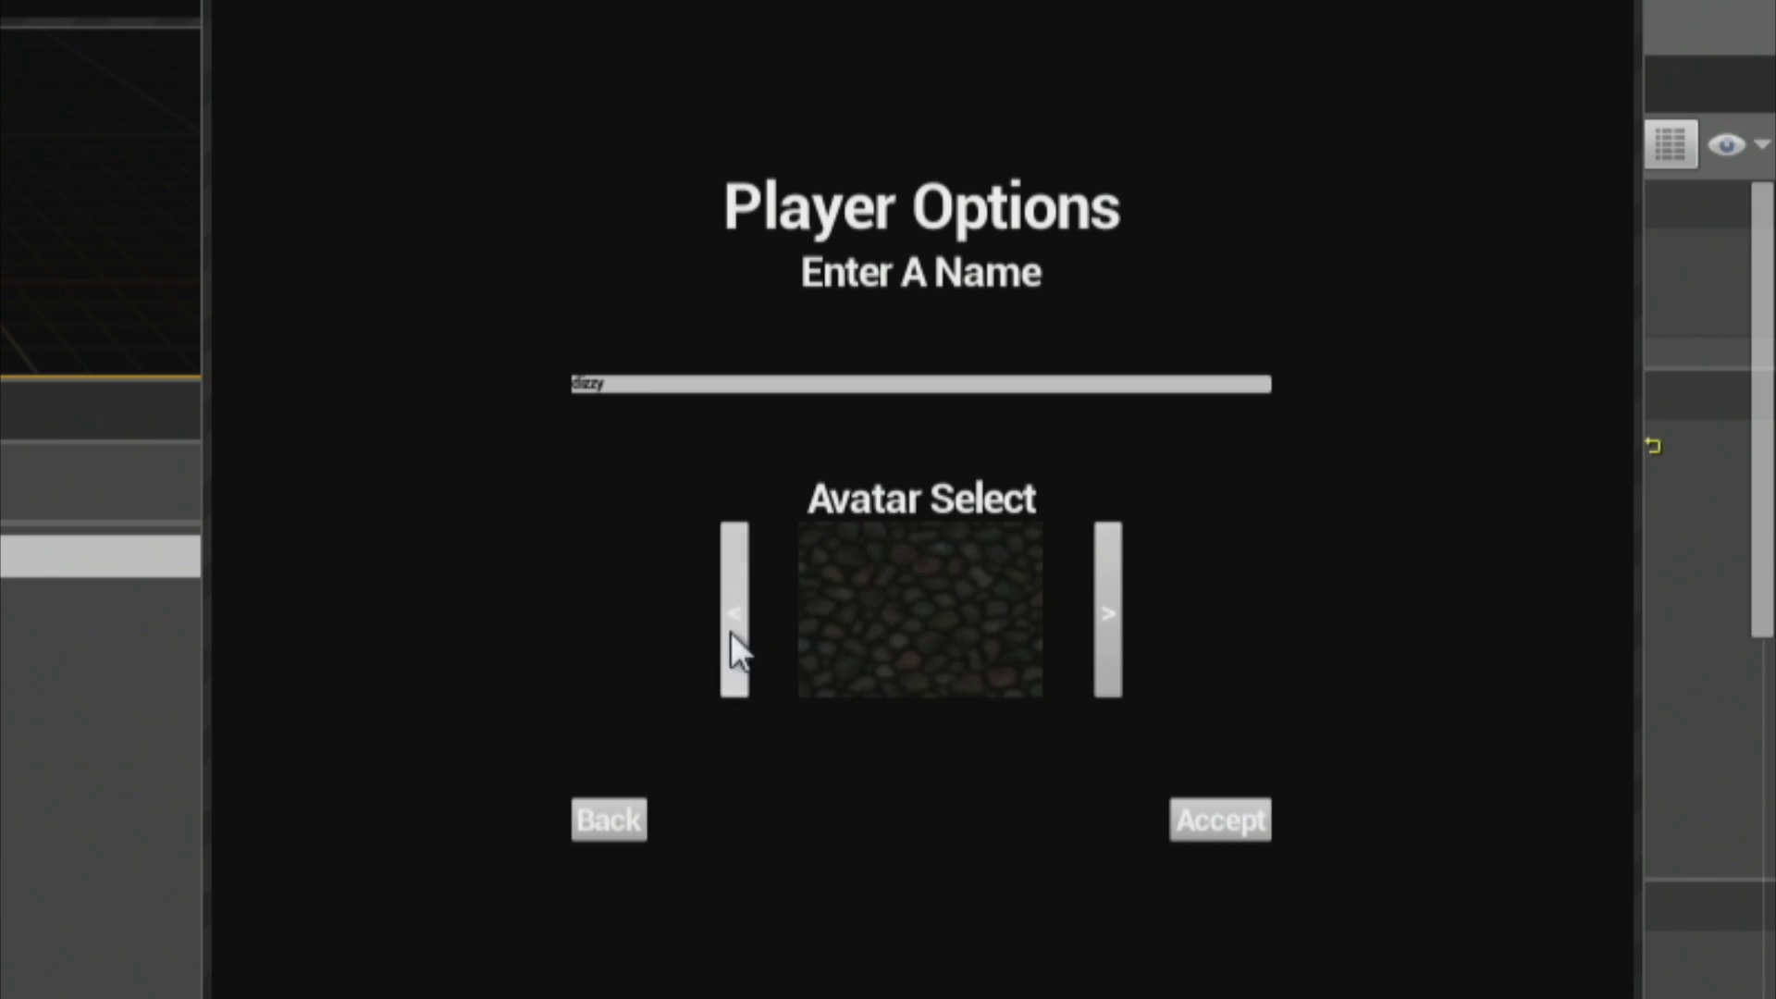
left_click(1222, 826)
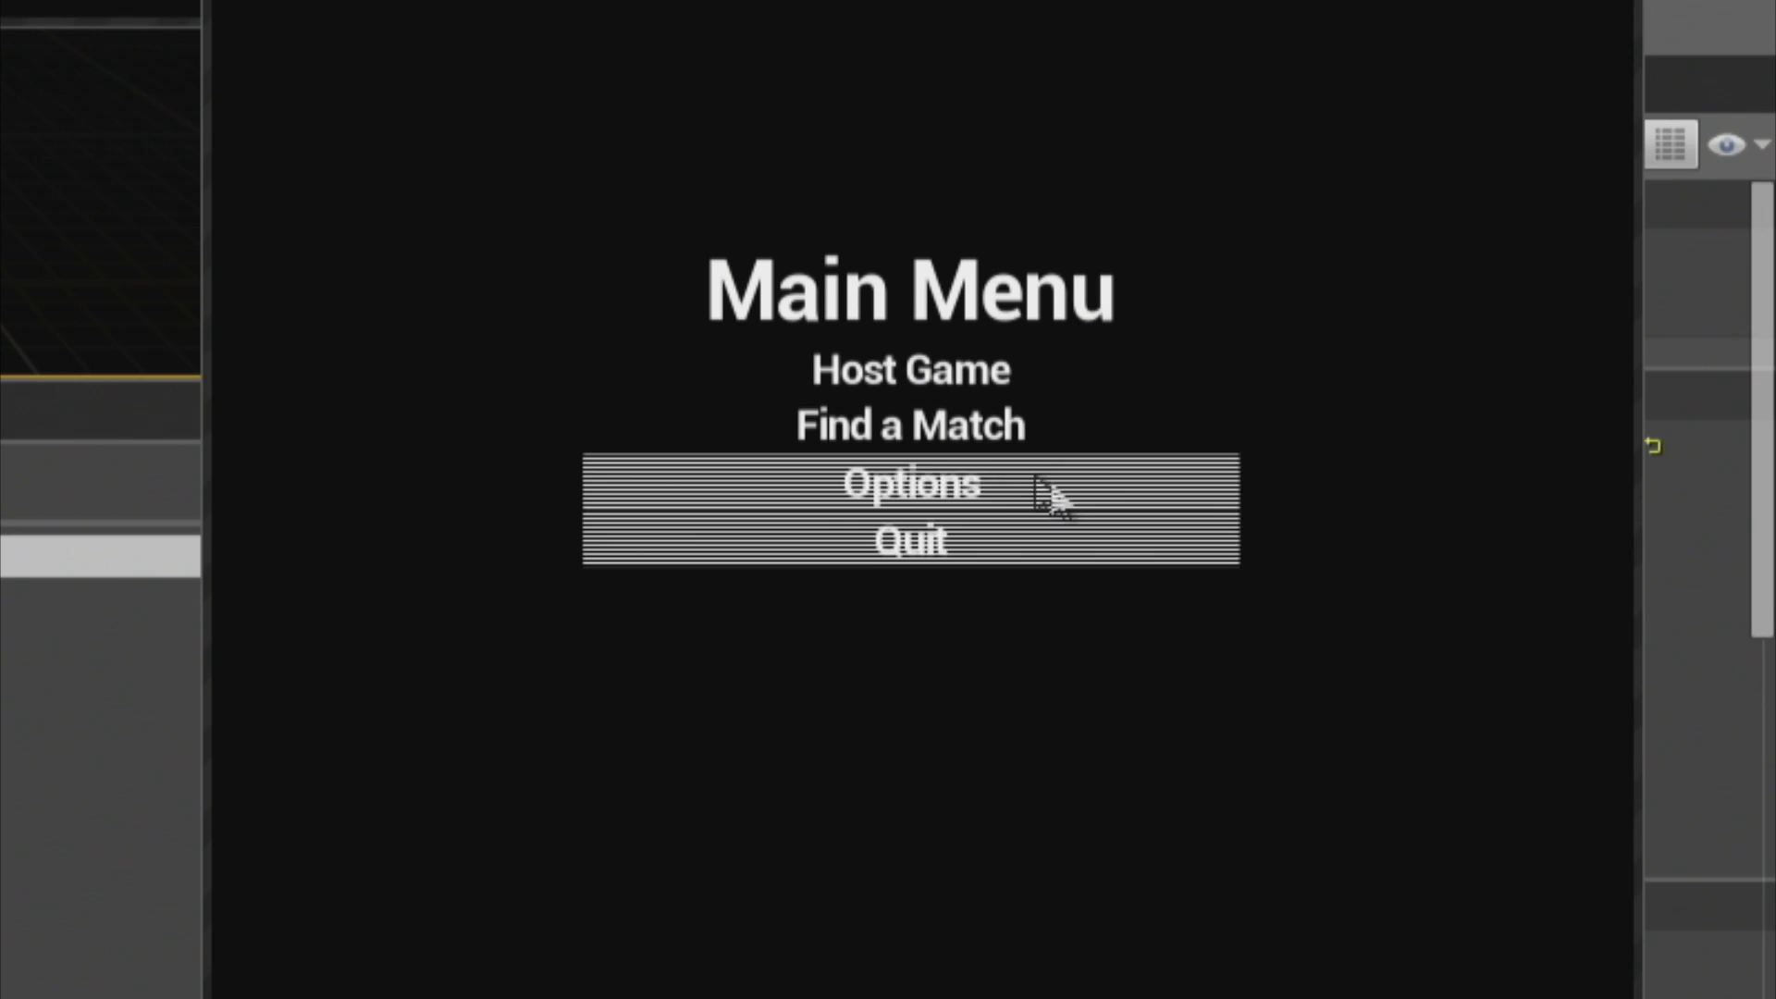
Change the saved avatar to the yellow brick texture, and reopen the player options to check it before returning to the main menu
left_click(931, 482)
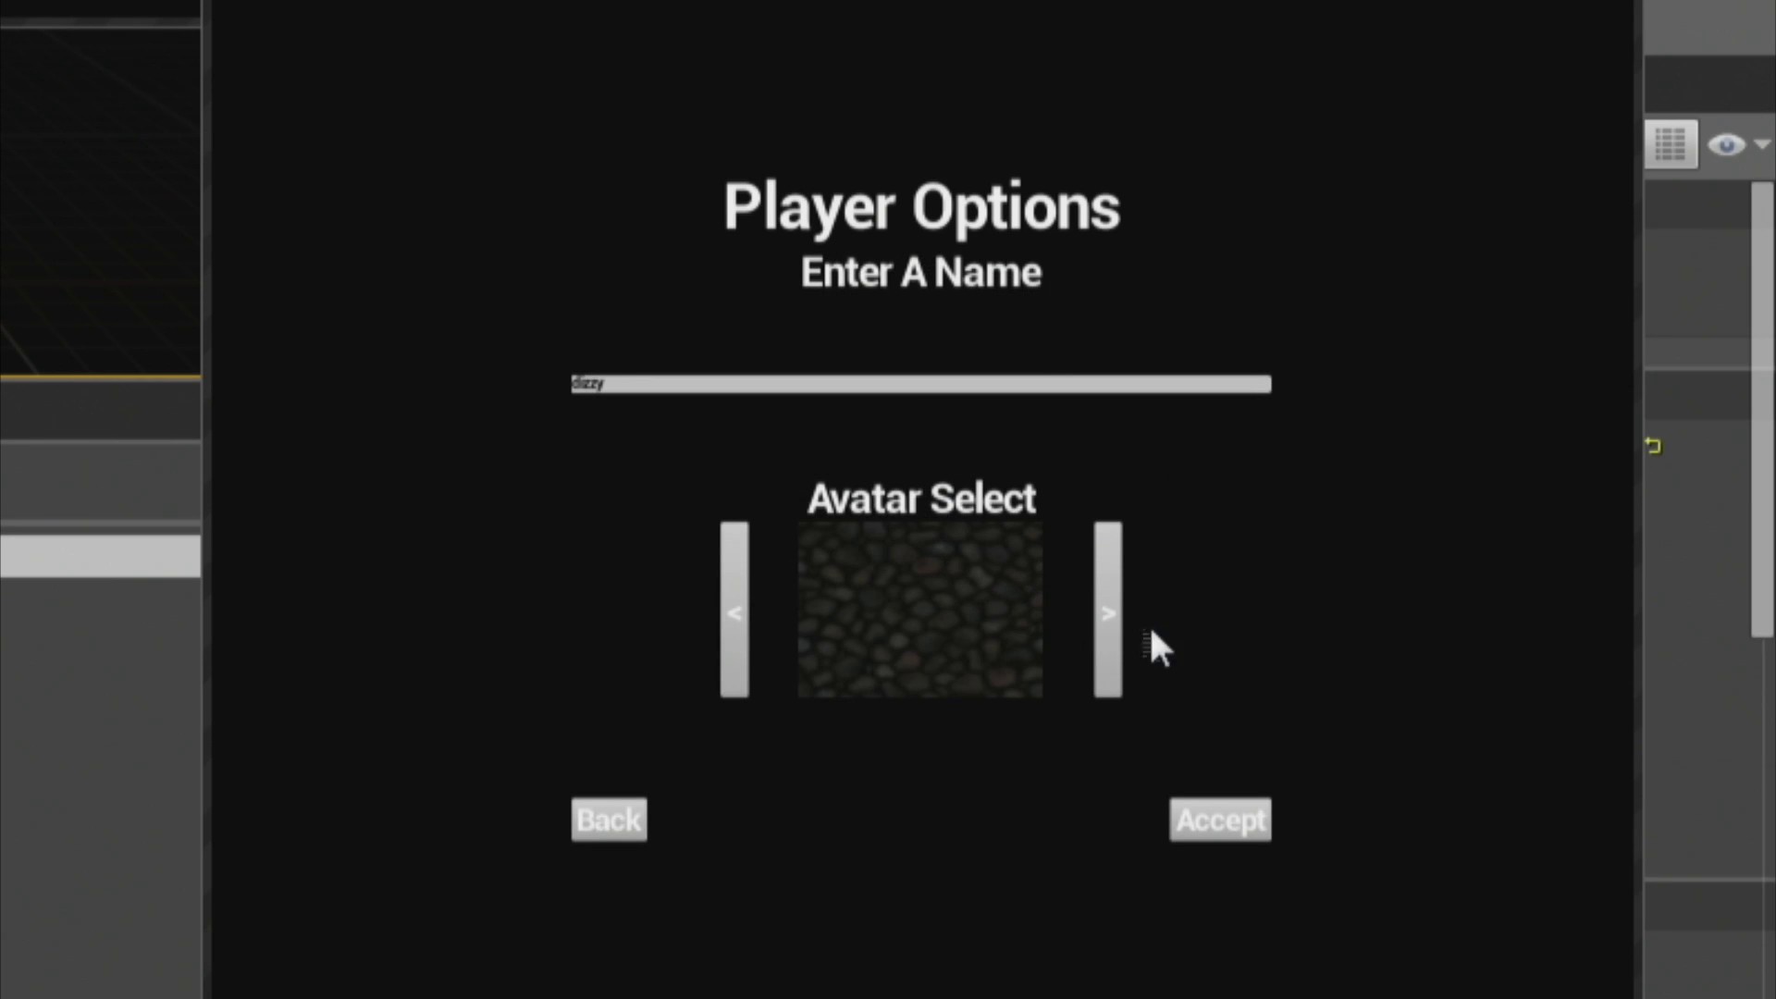
left_click(1106, 639)
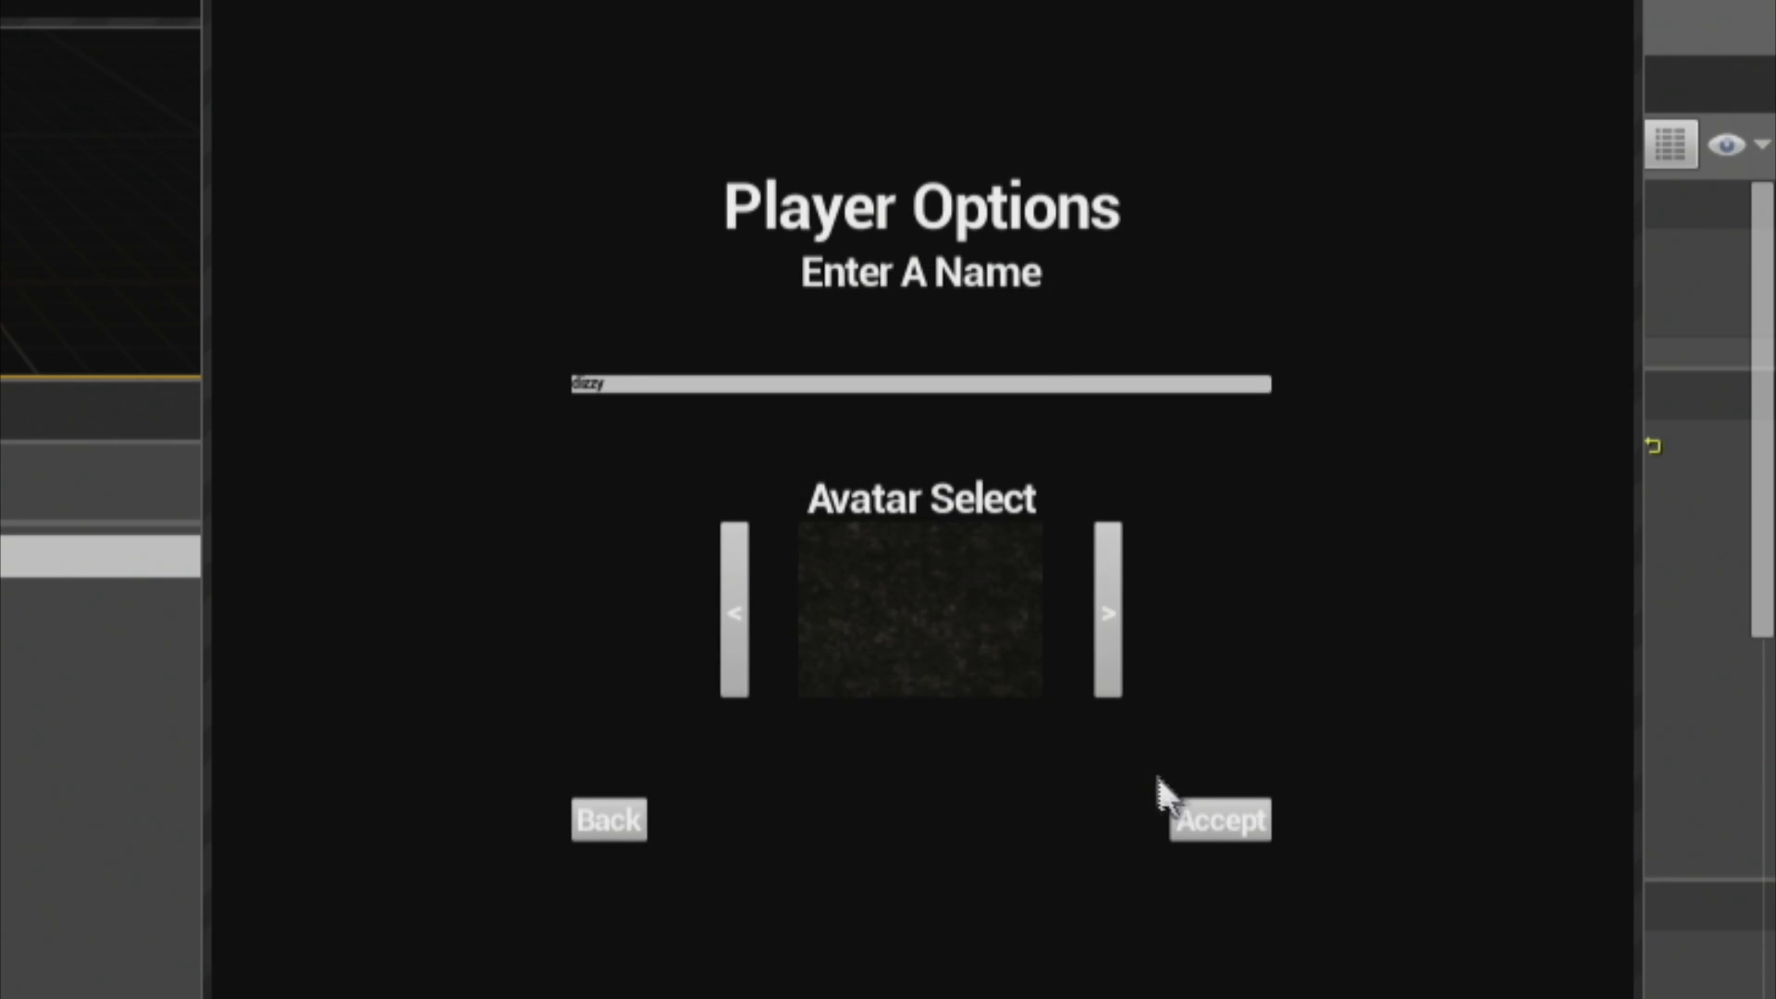
left_click(1219, 822)
left_click(897, 478)
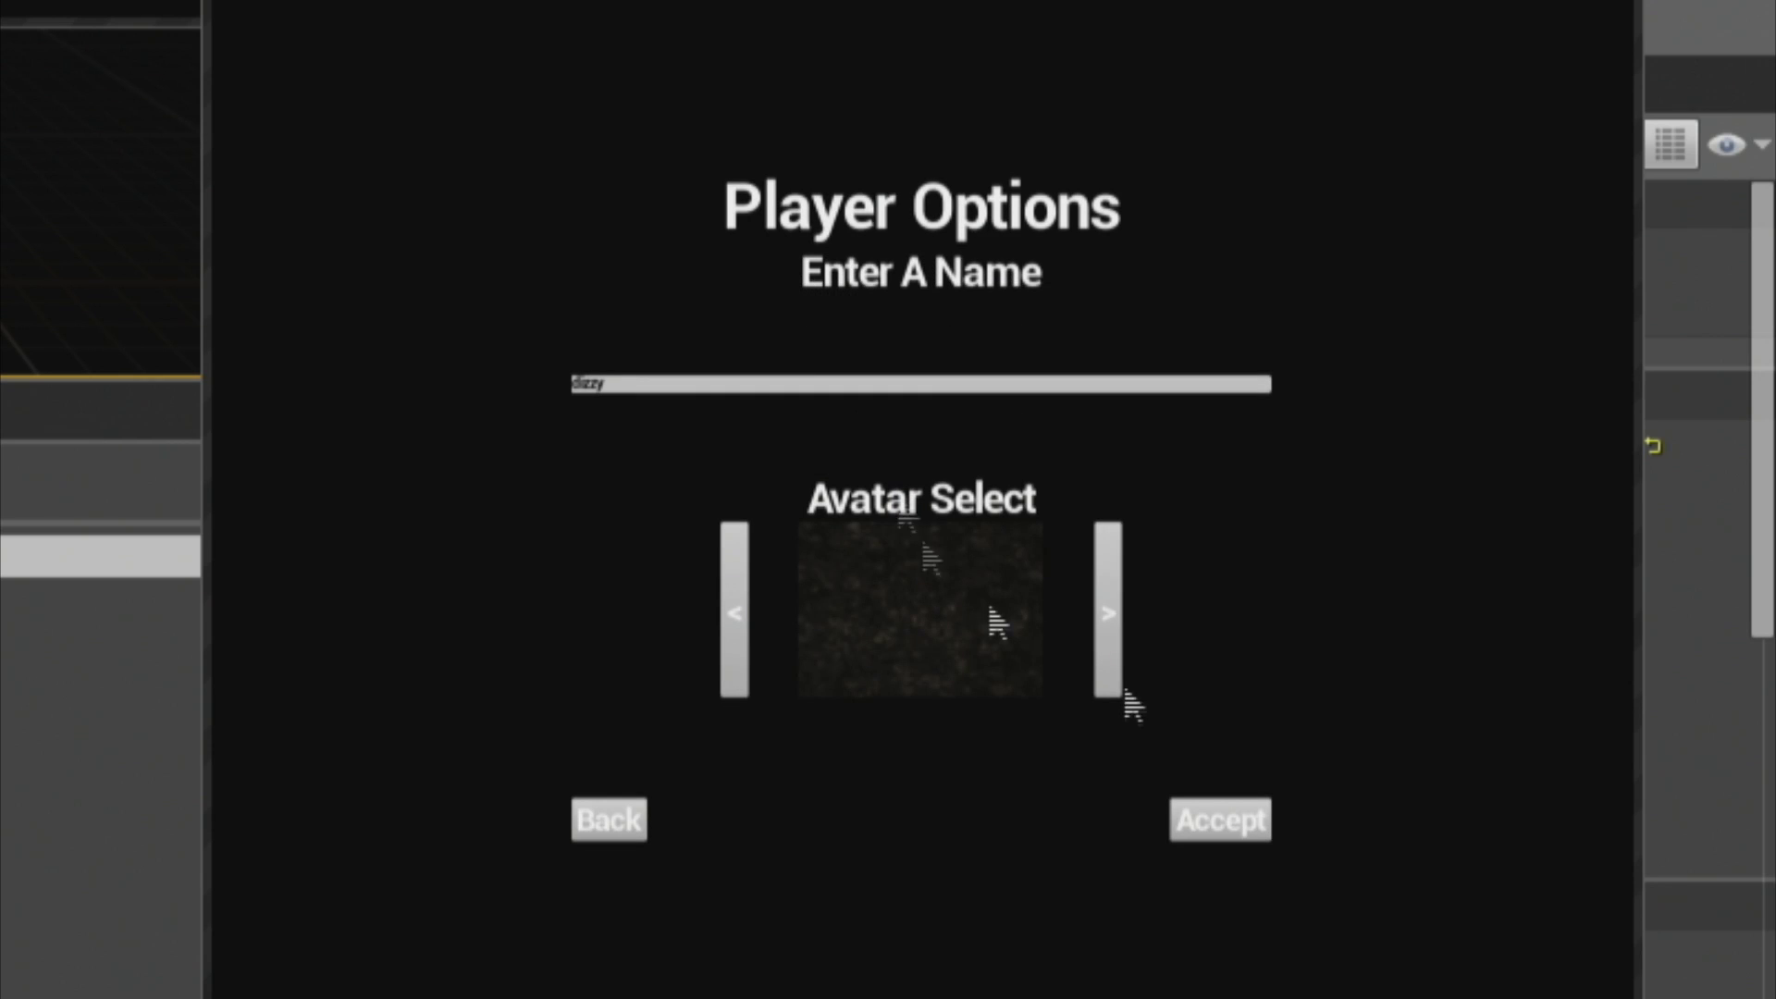
left_click(1109, 638)
left_click(1217, 825)
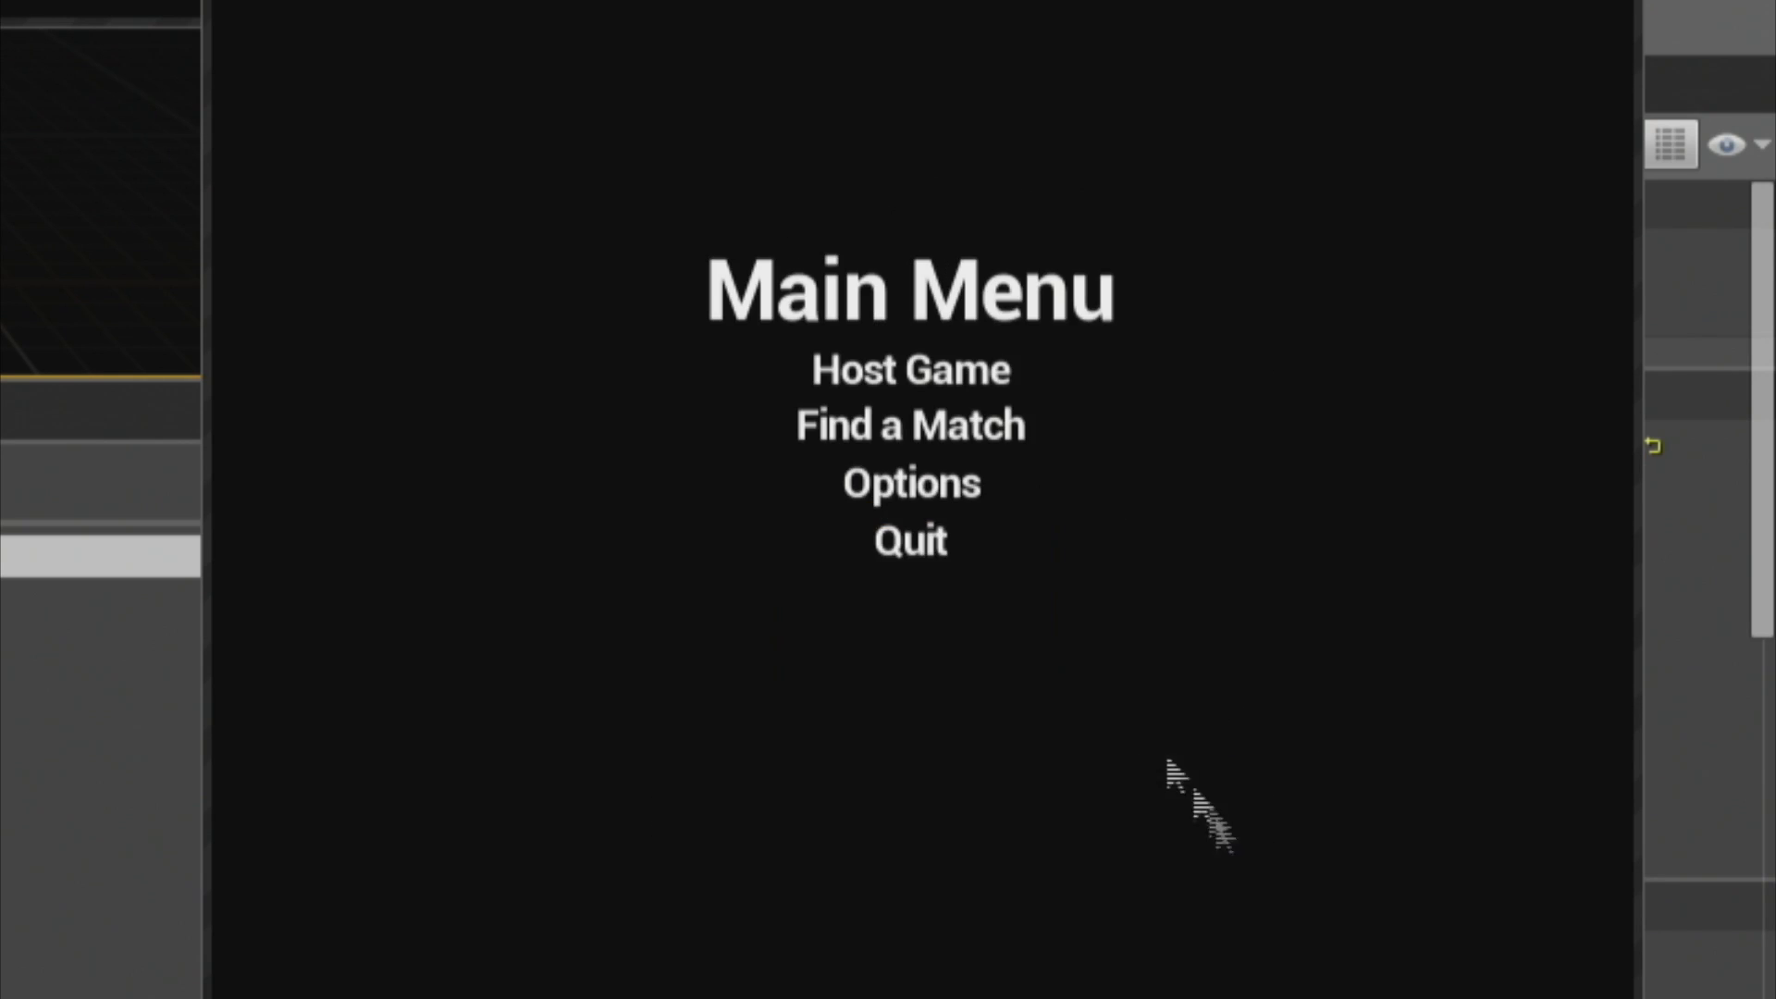
left_click(937, 495)
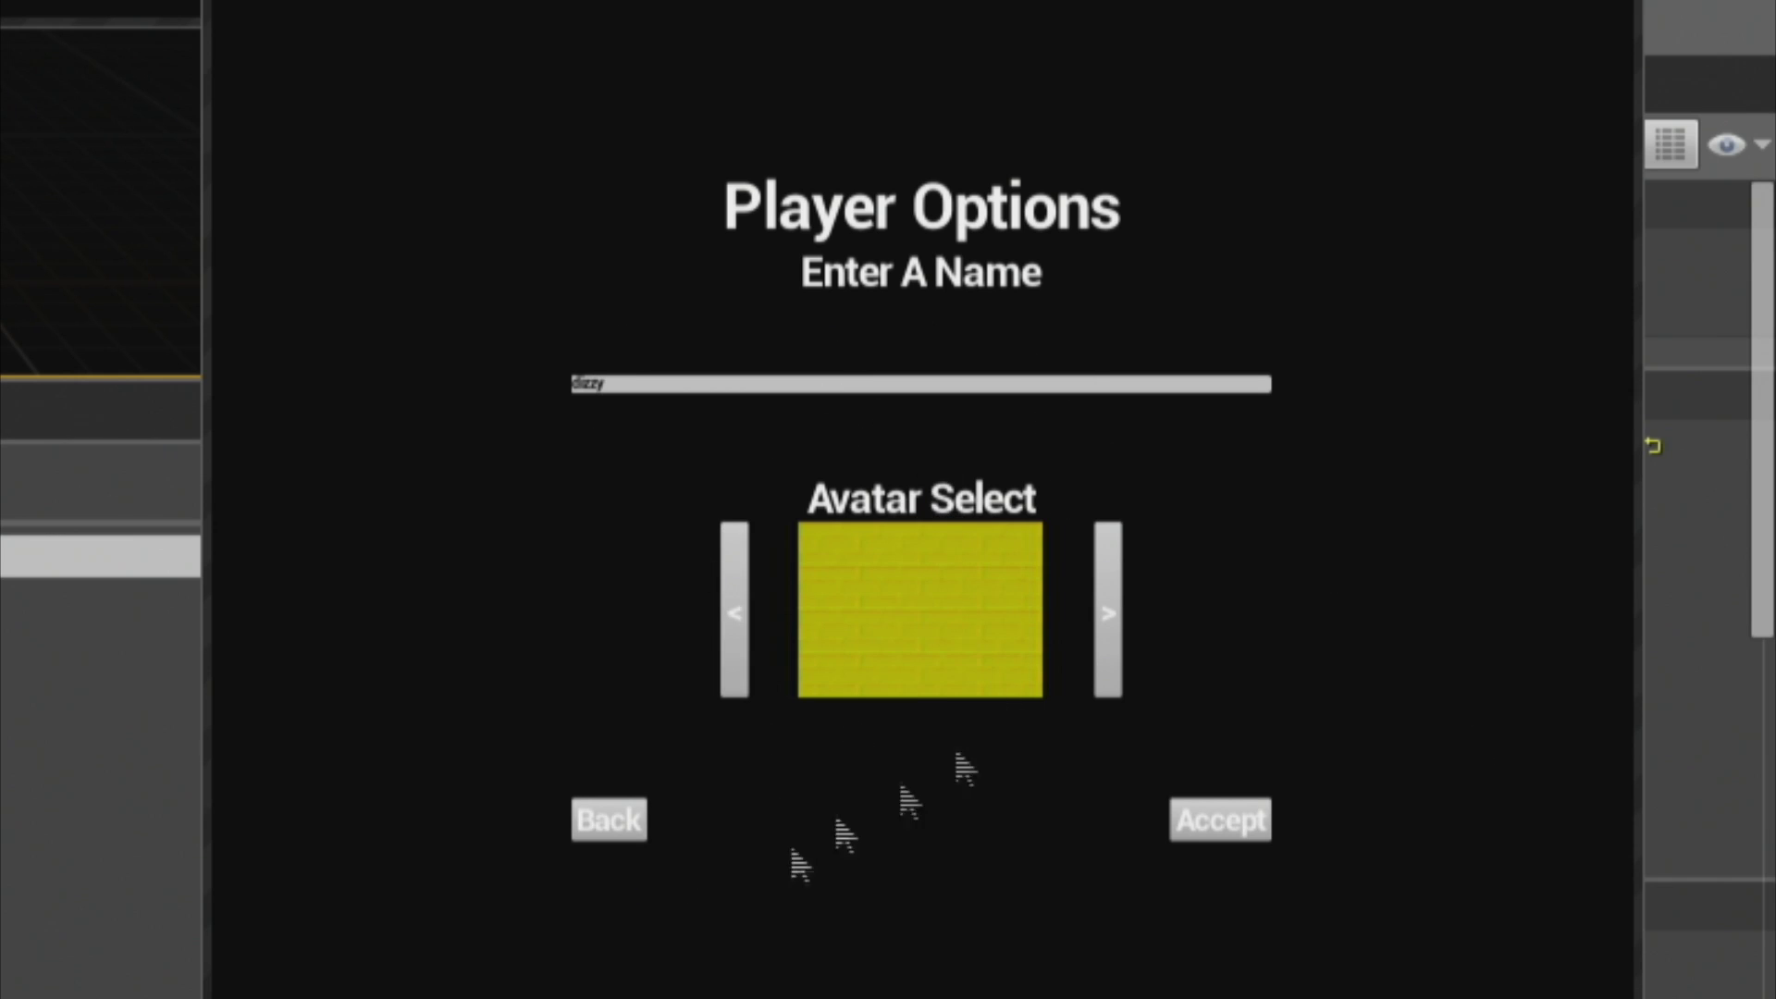
left_click(638, 828)
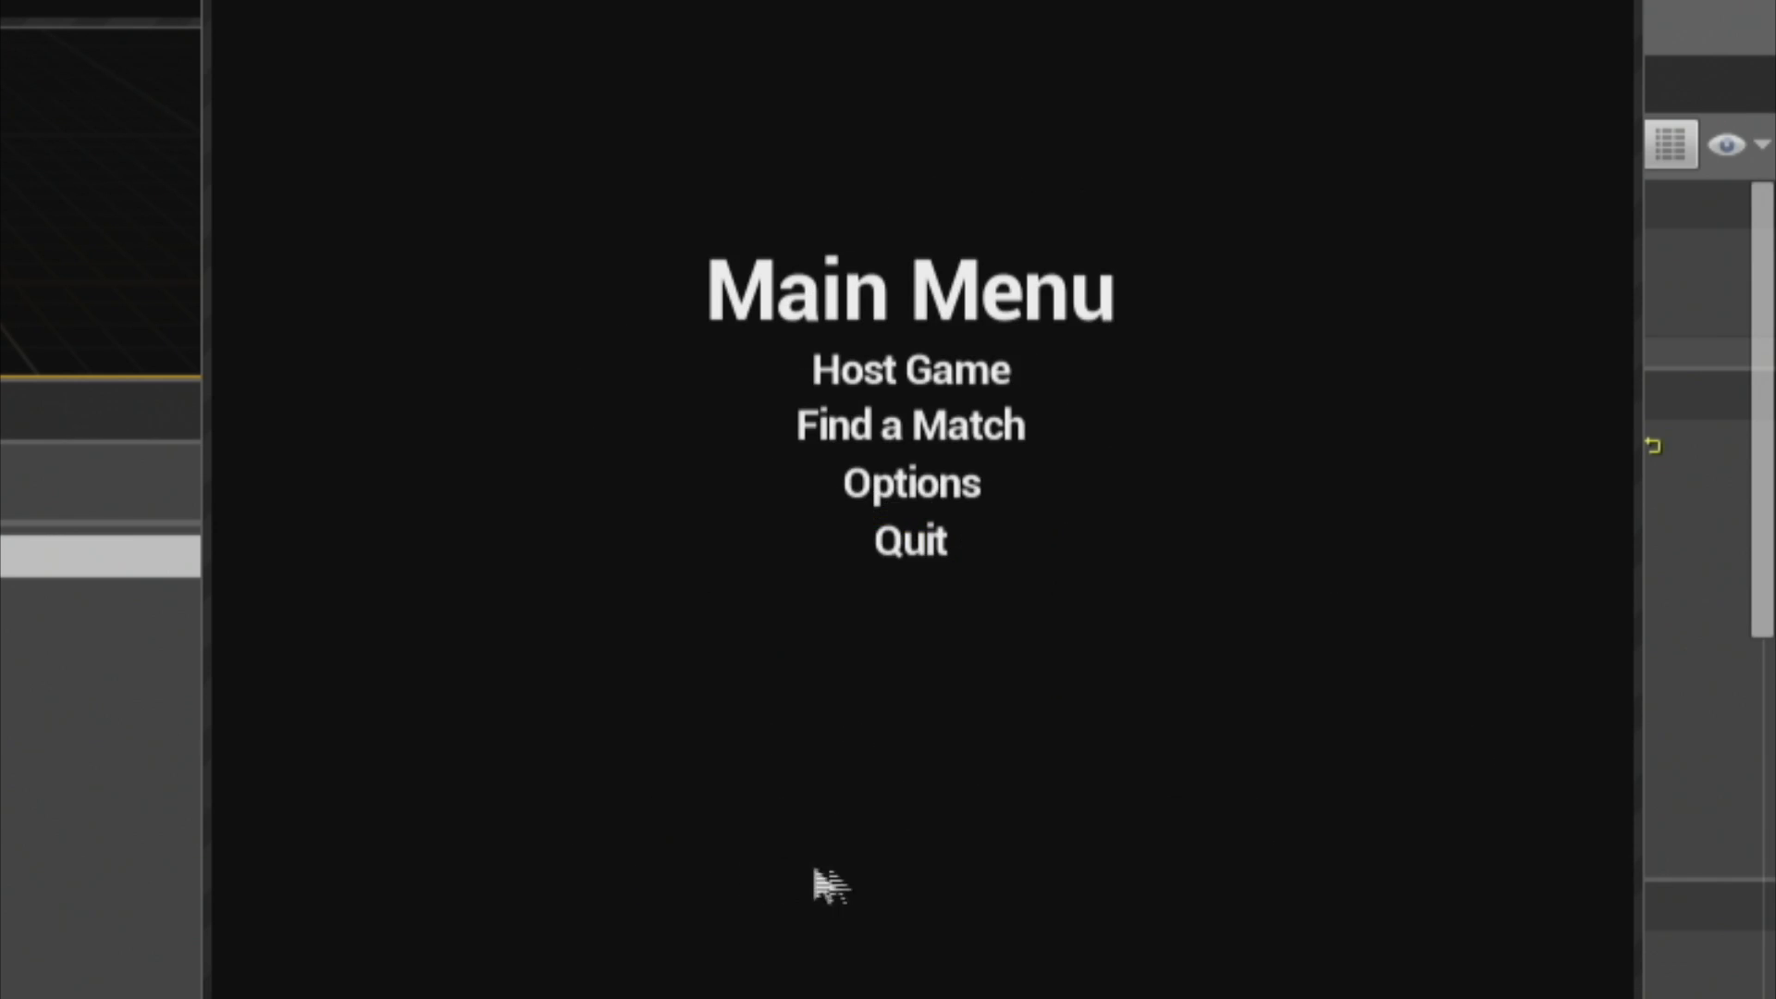
Host a LAN game named "My Happy Server" for 3 players from the server preview
left_click(859, 376)
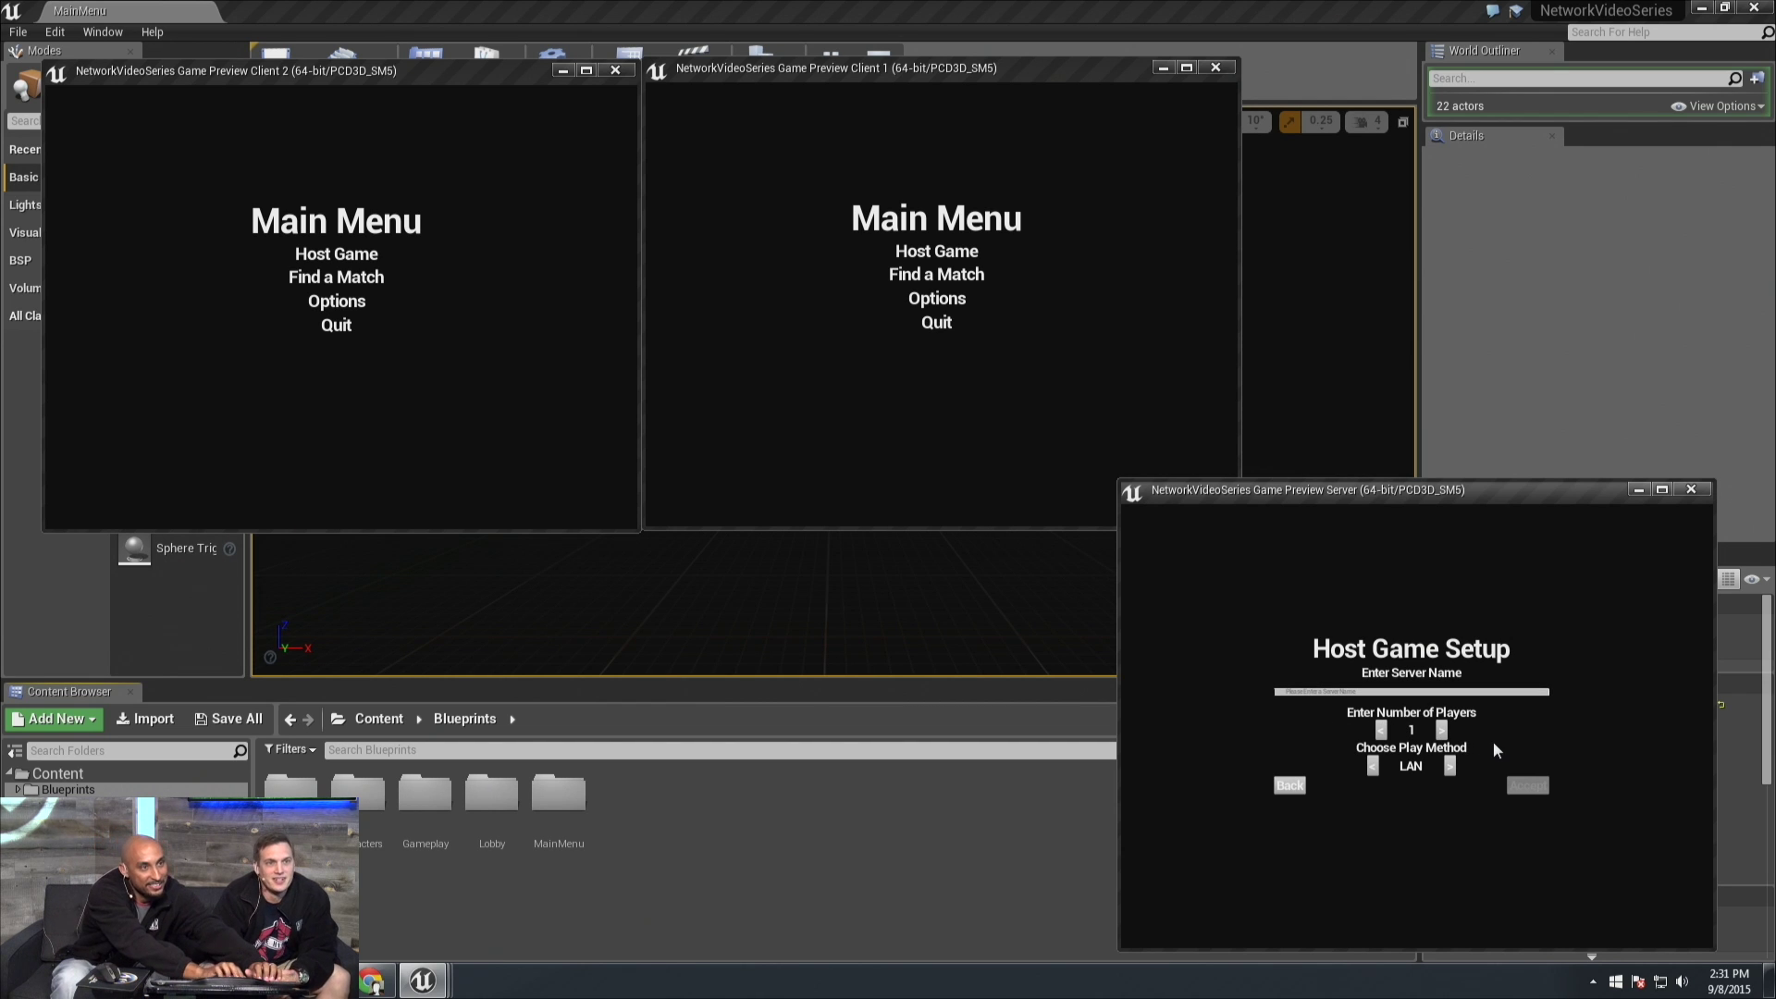
type("My Happy Server")
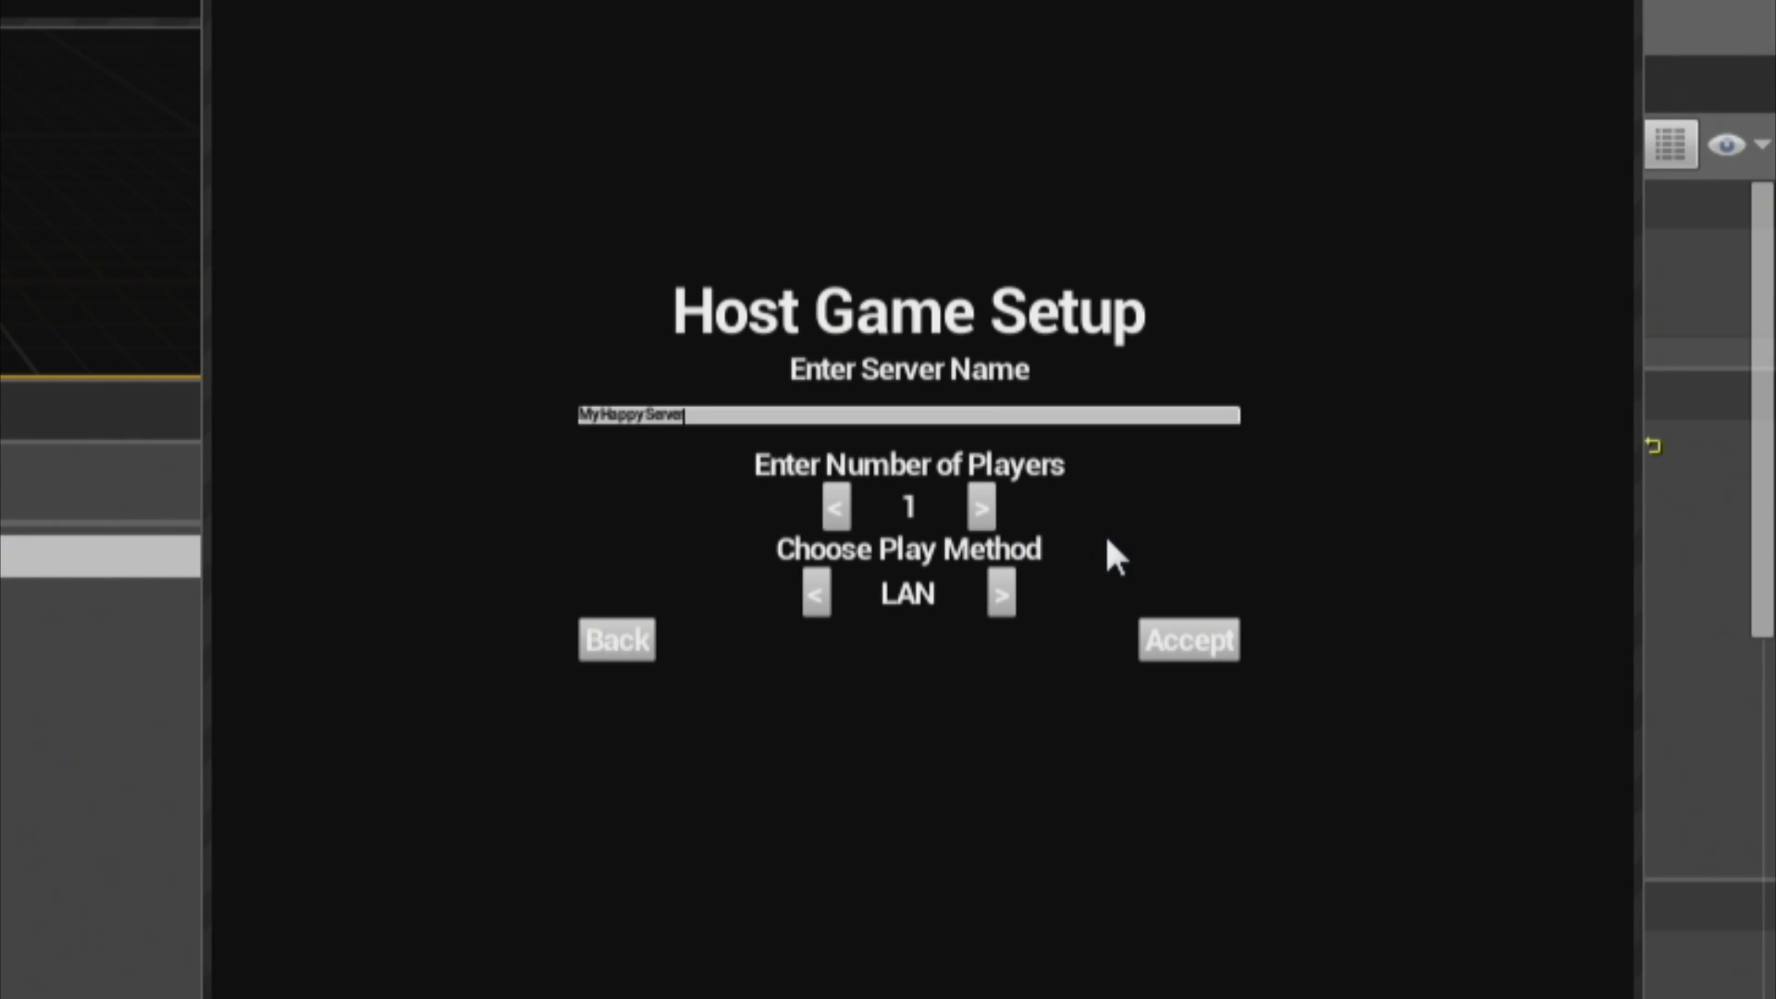
left_click(976, 505)
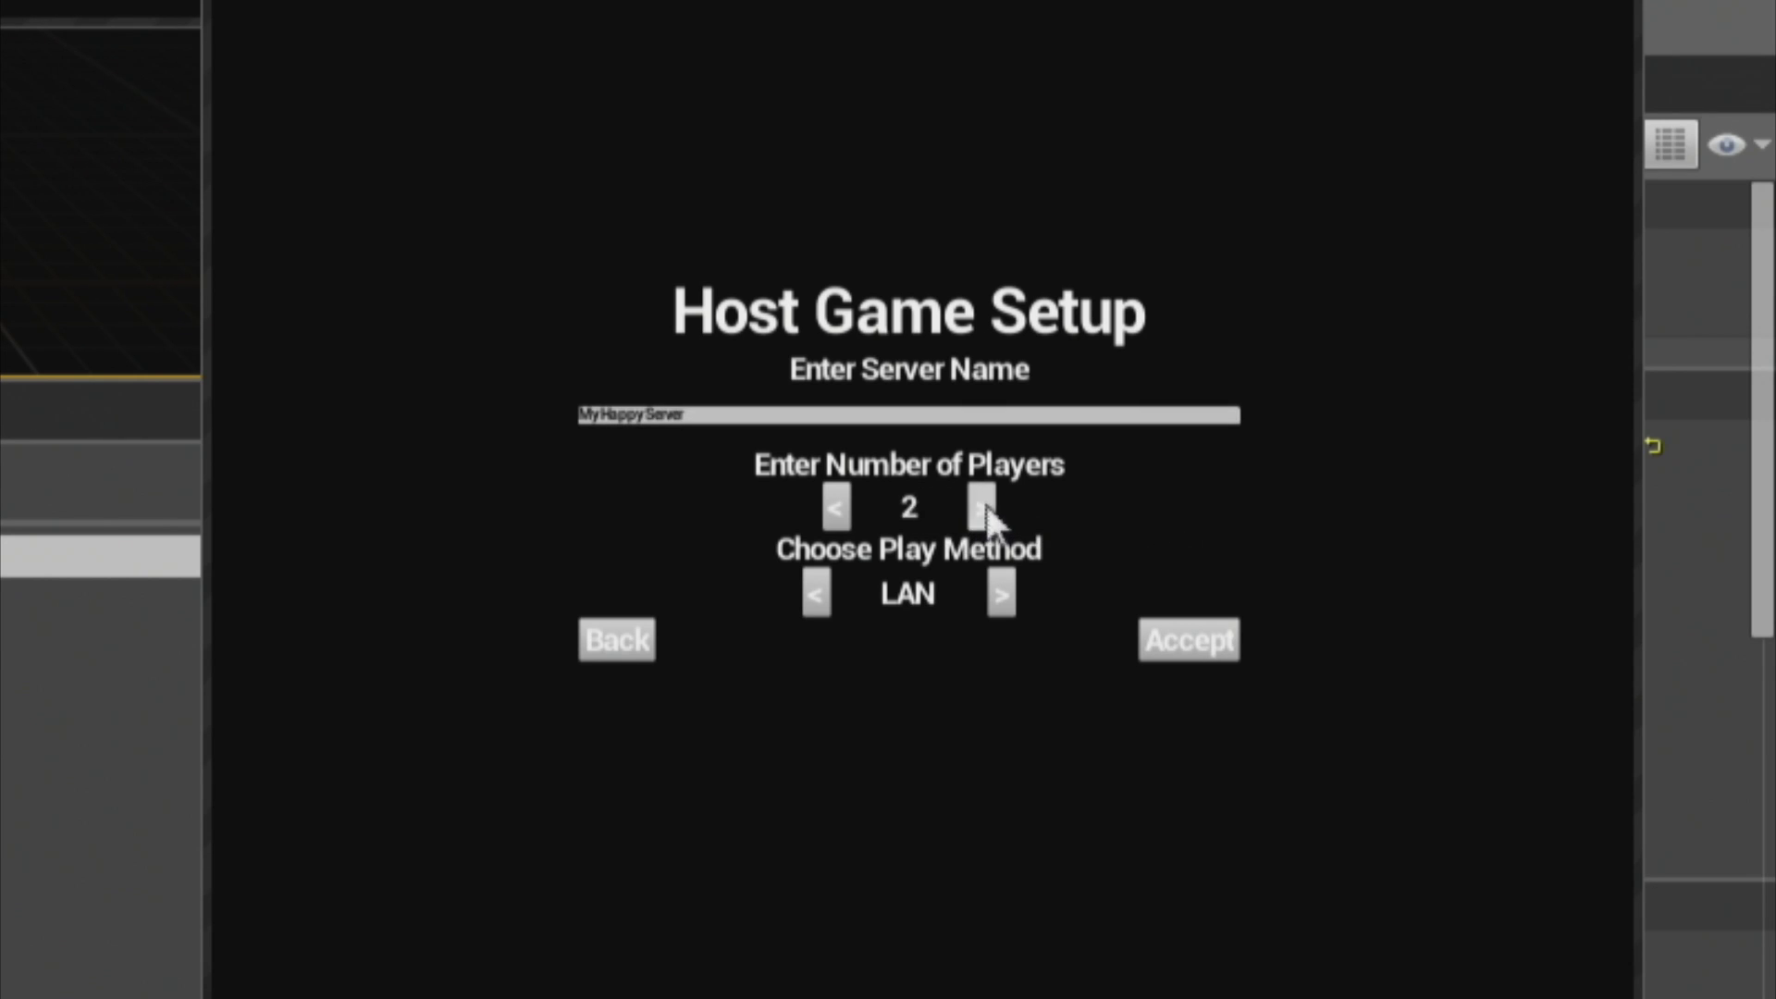
left_click(984, 506)
left_click(984, 506)
left_click(985, 506)
left_click(984, 506)
left_click(984, 506)
left_click(984, 506)
left_click(830, 509)
left_click(831, 509)
left_click(831, 509)
left_click(831, 508)
left_click(829, 509)
left_click(829, 508)
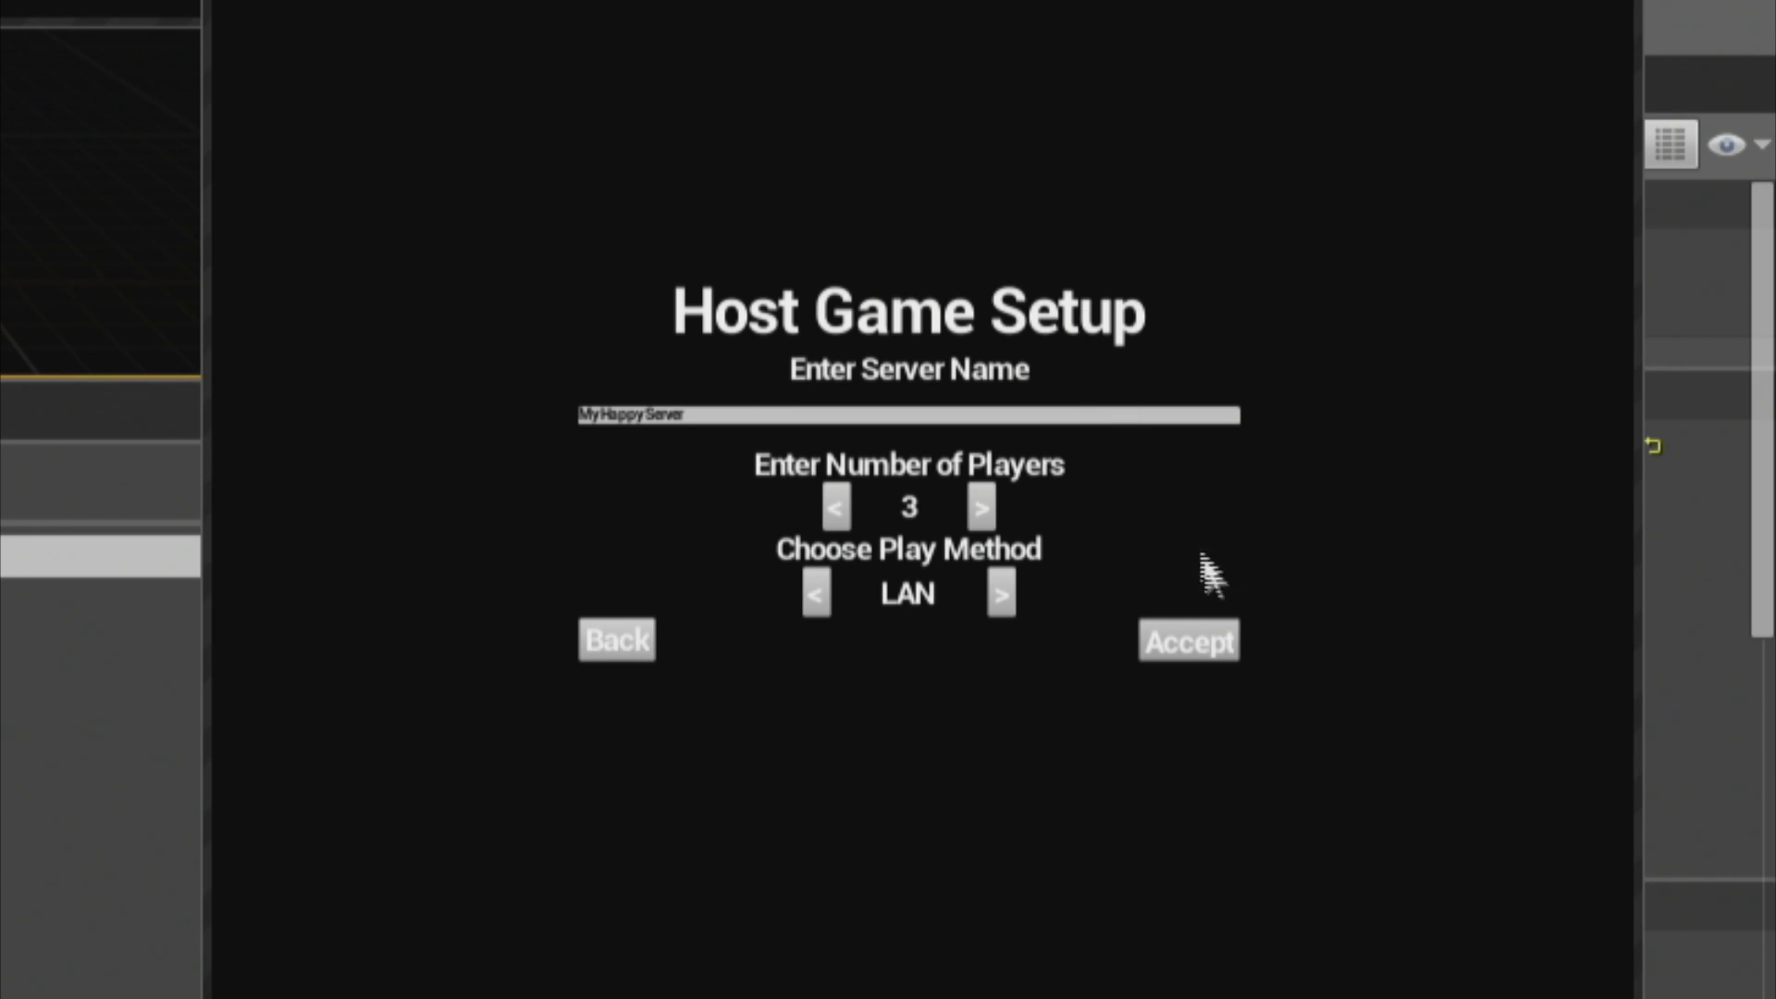
left_click(1199, 640)
Bring the server preview's lobby window to the front and choose the Red Character for the host
key("Escape")
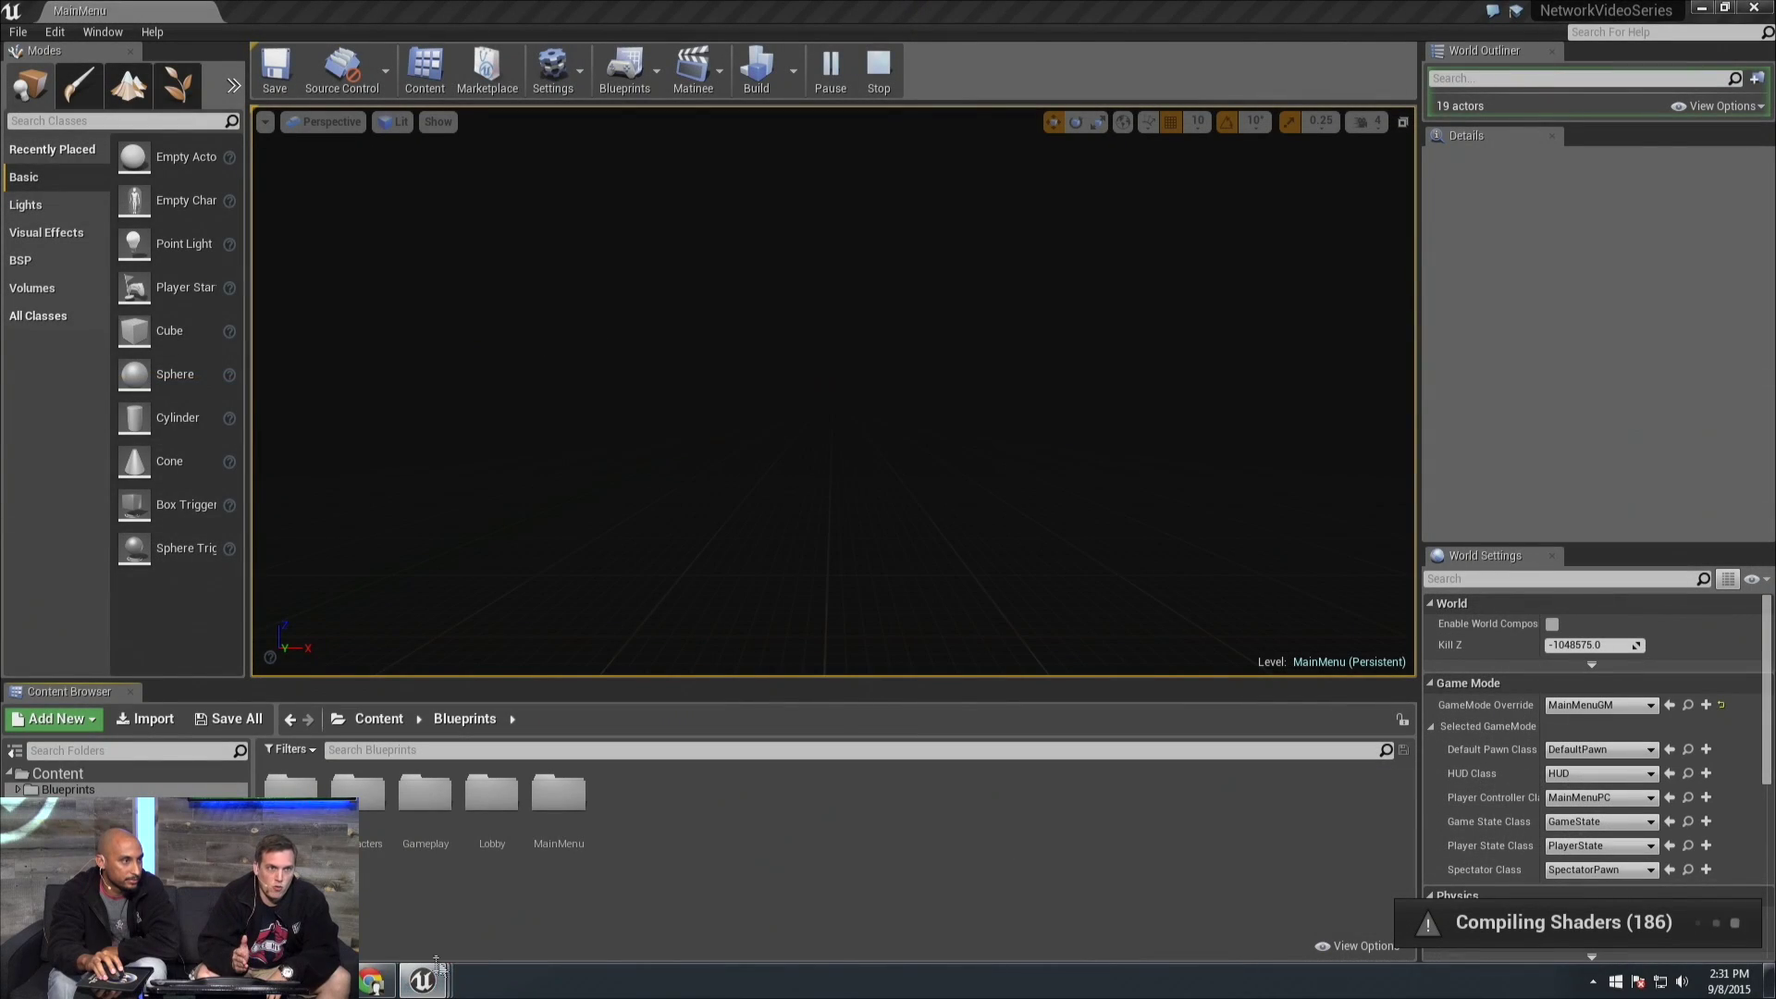
mouse_move(423, 979)
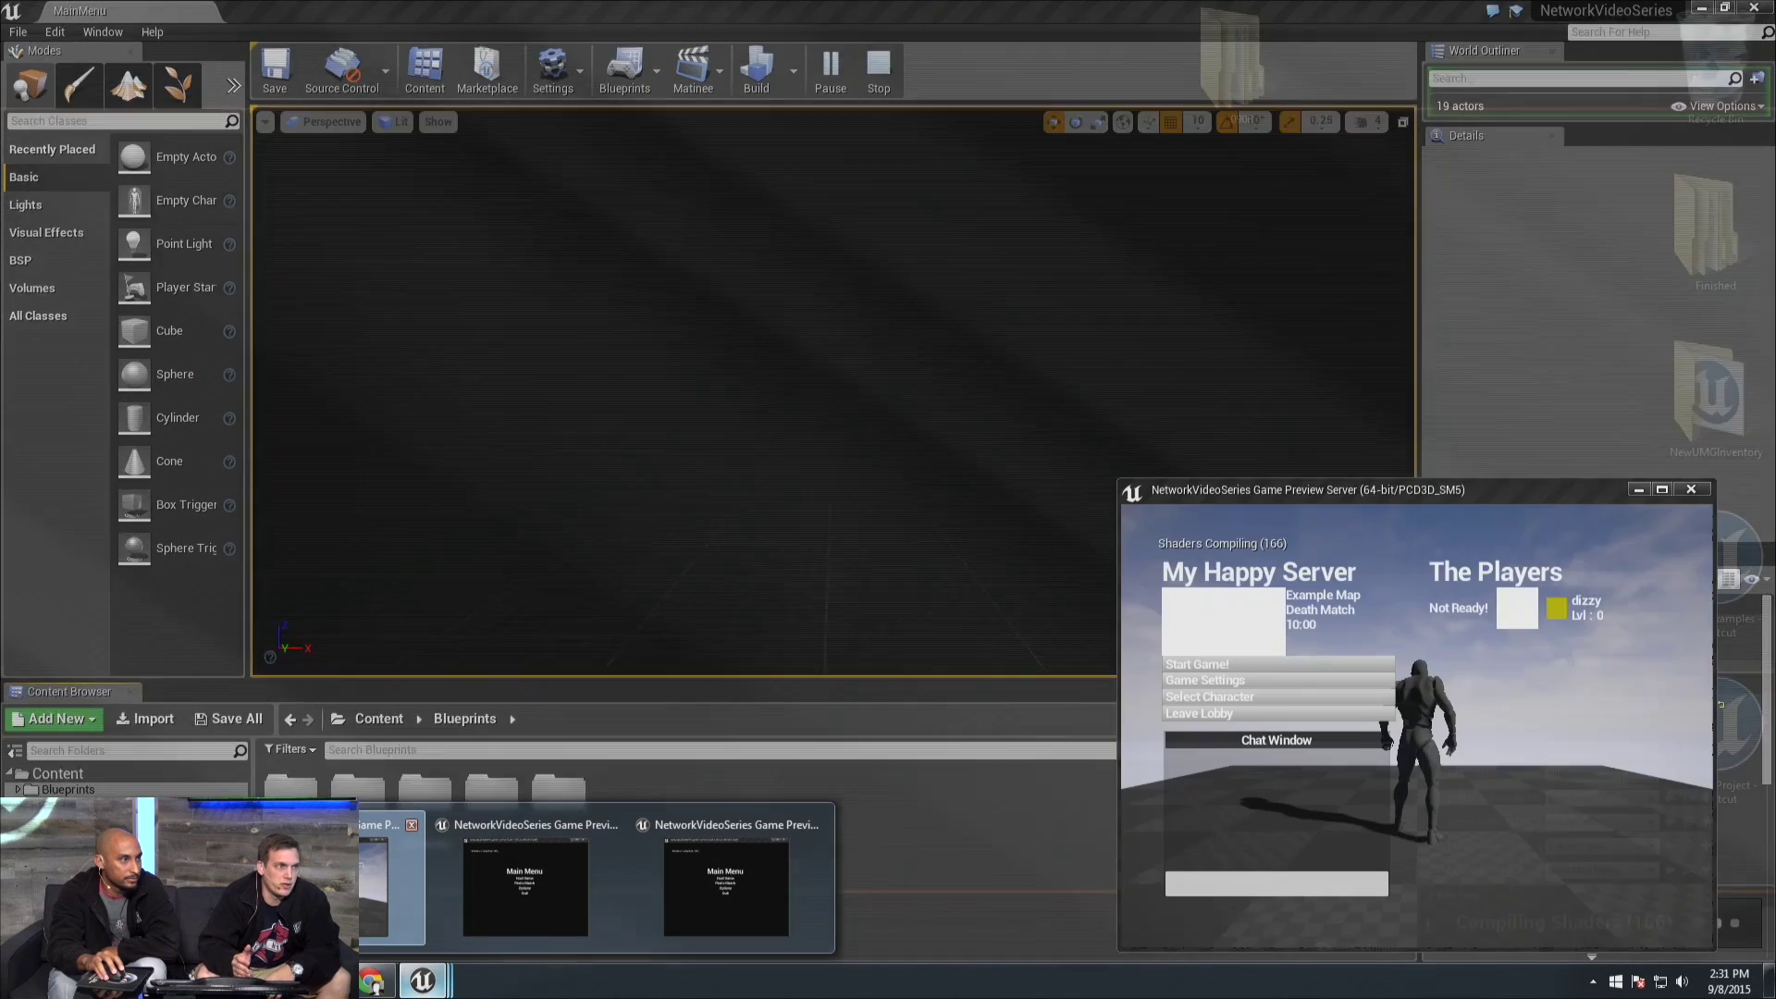
left_click(390, 878)
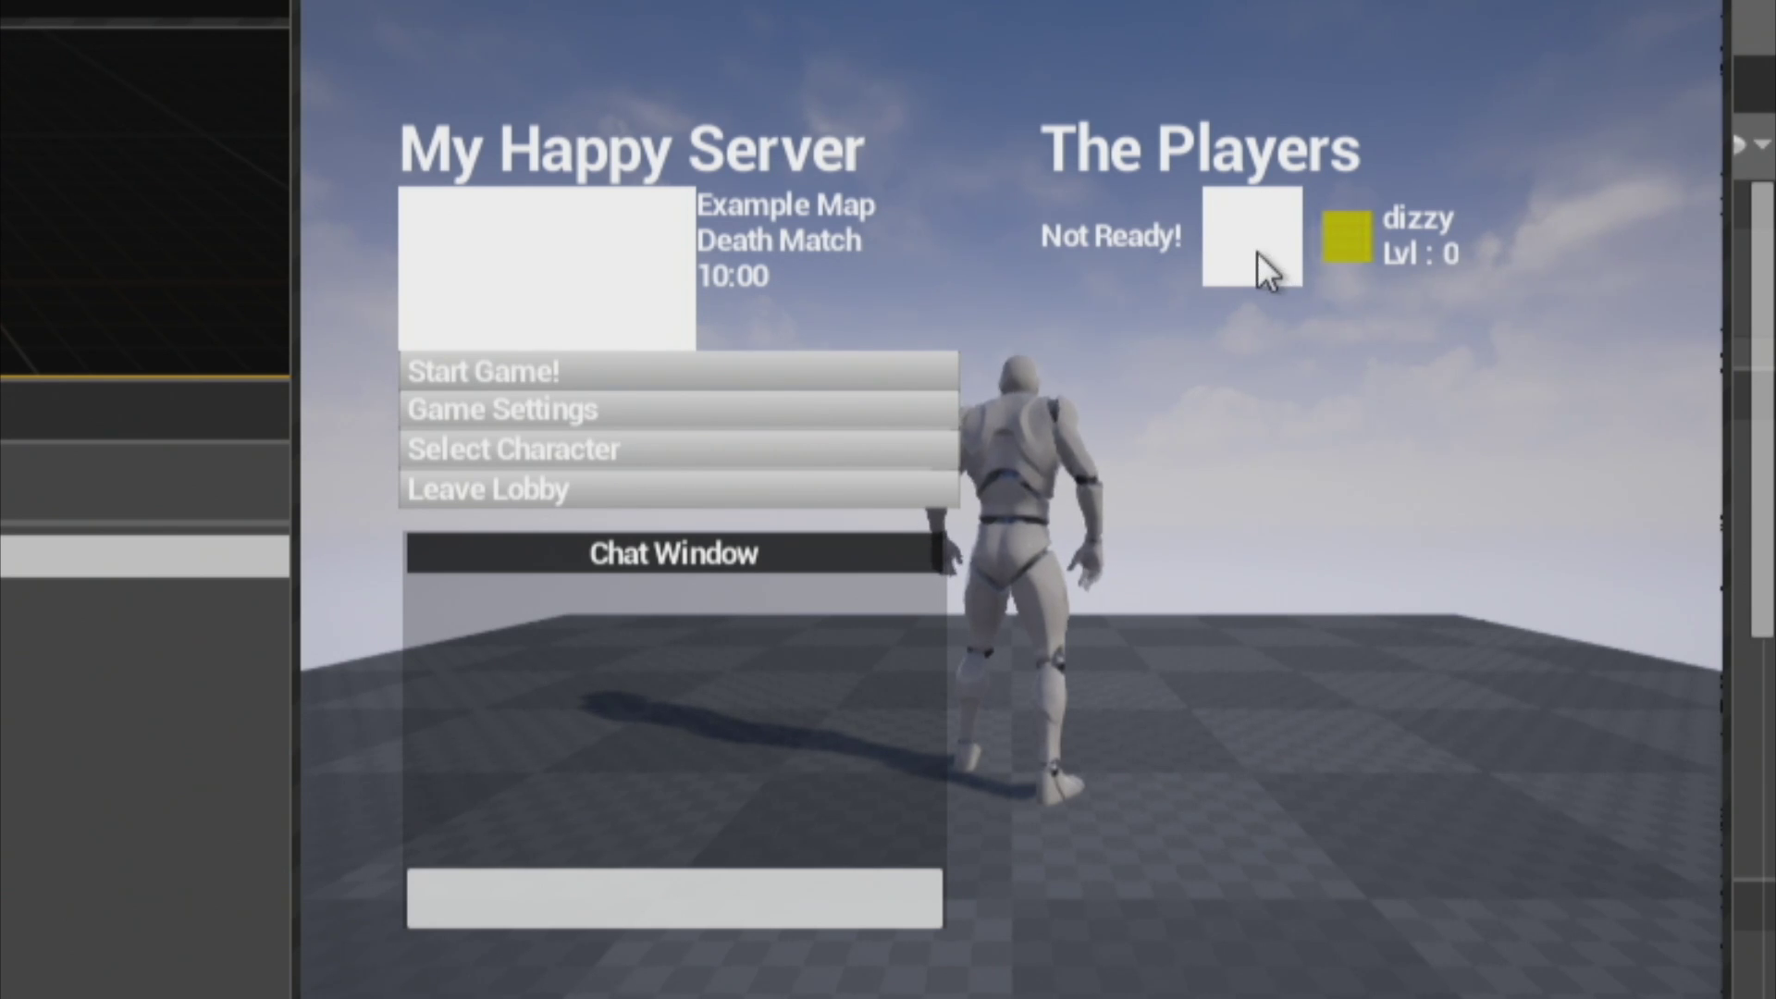
left_click(485, 450)
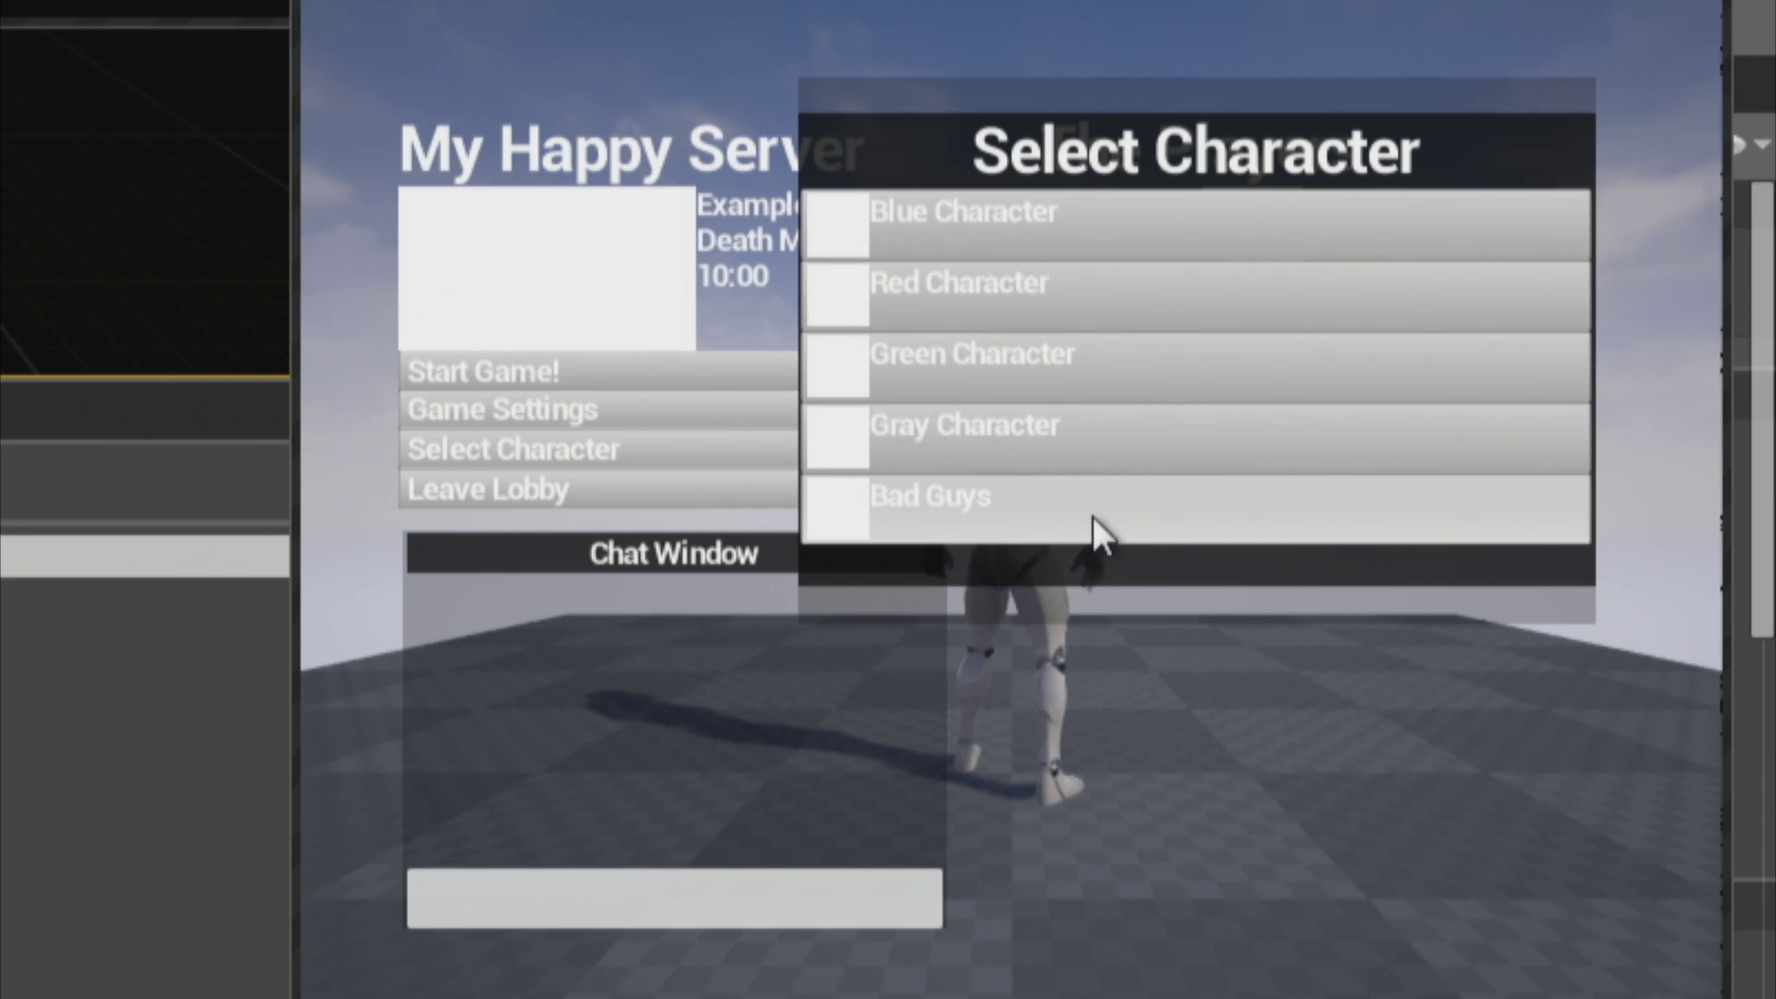
left_click(934, 298)
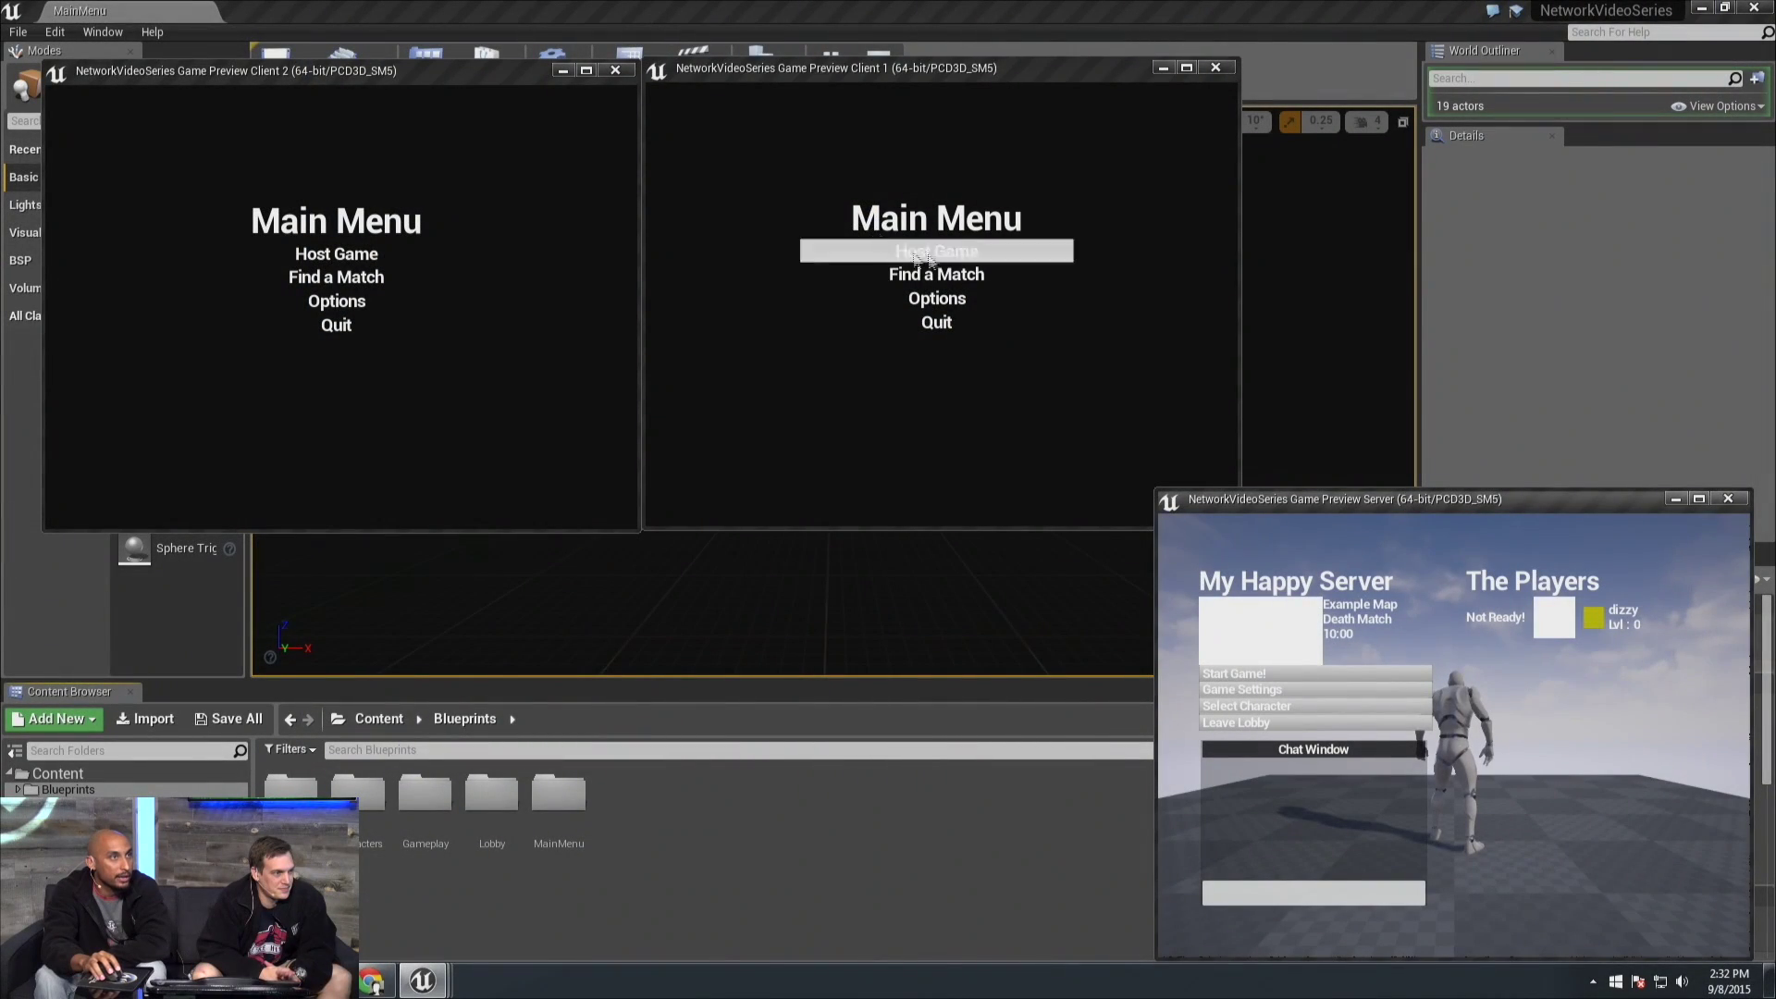
Open Find a Match in the Client 1 preview to list the available servers
left_click(914, 278)
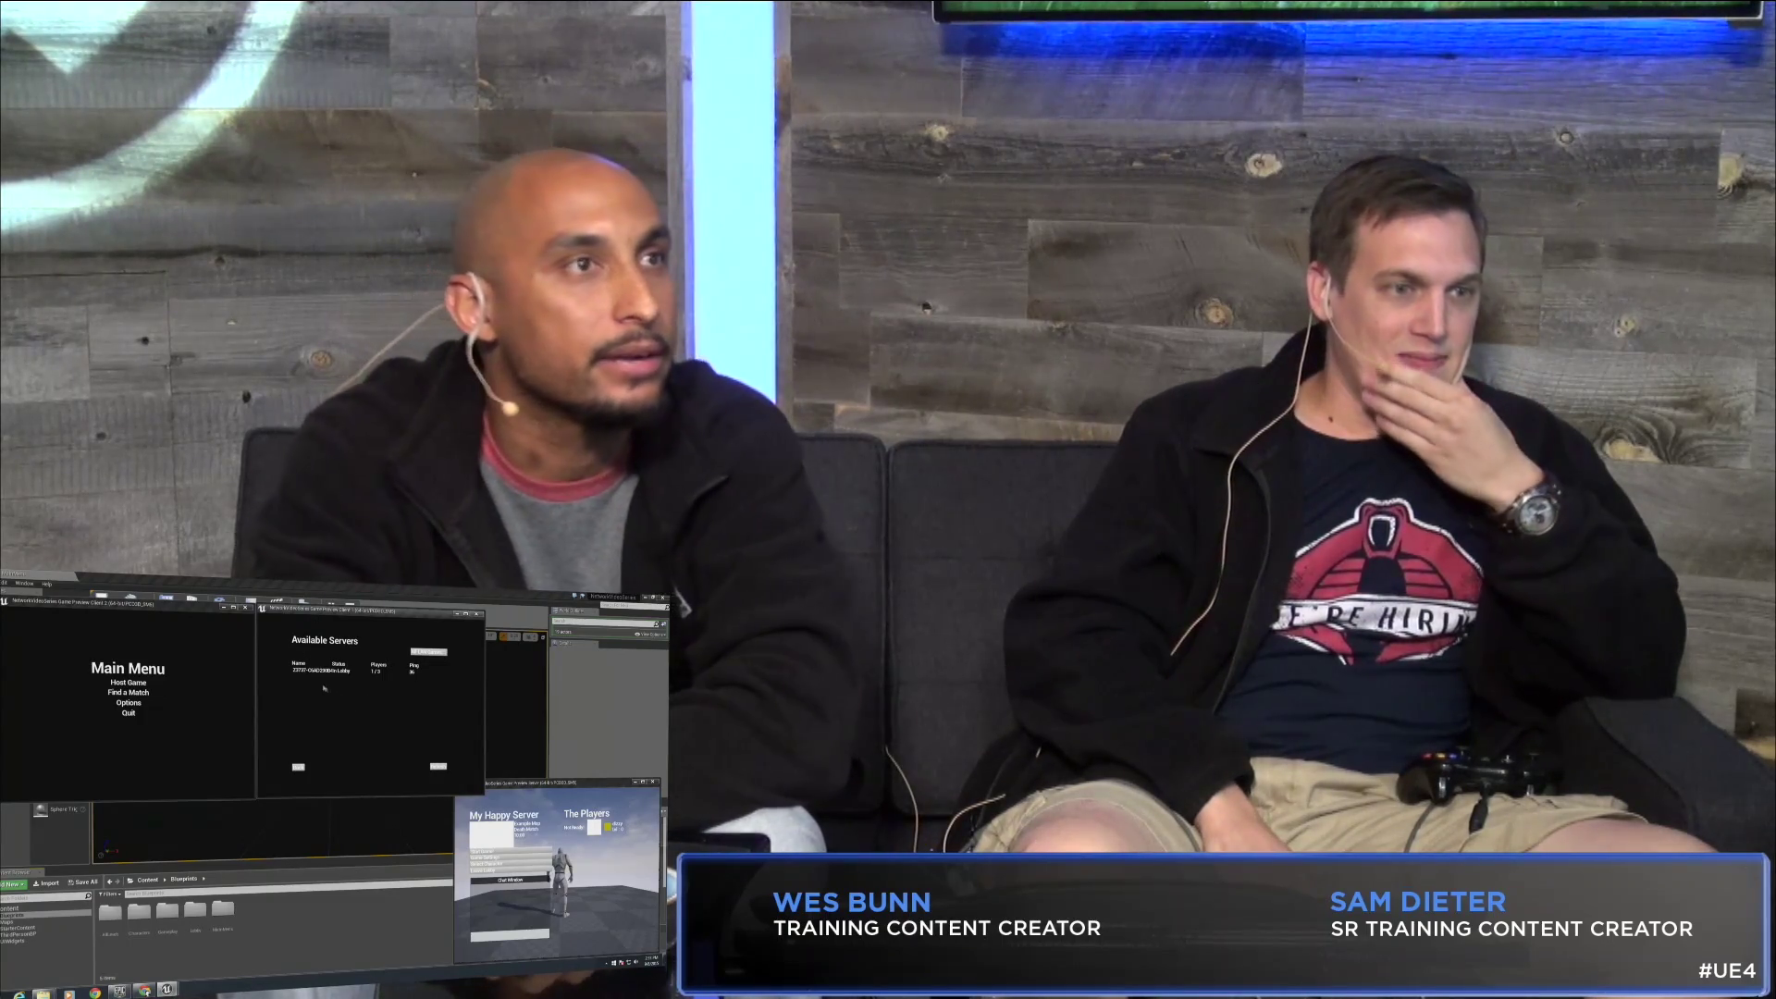
Join the listed server from the Client 1 preview
left_click(304, 671)
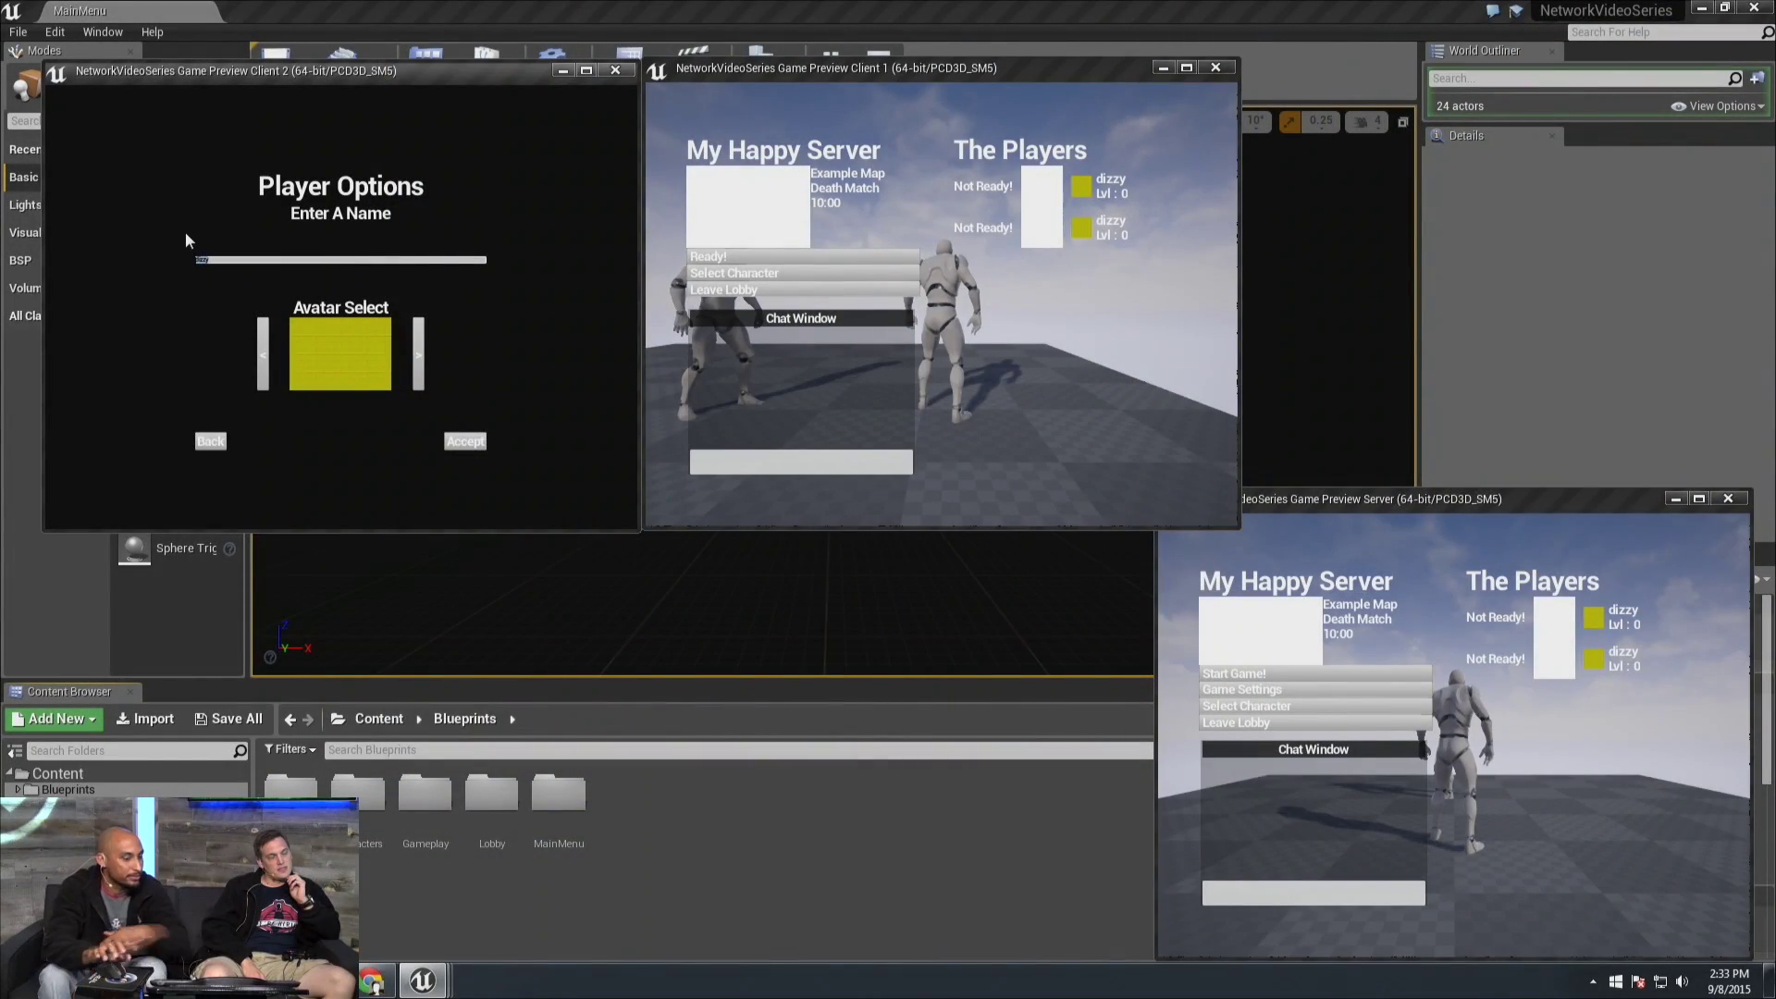
Enter a player name and choose the colourful ring avatar in Client 2's player options, save them, and reopen the options to check
type("sam")
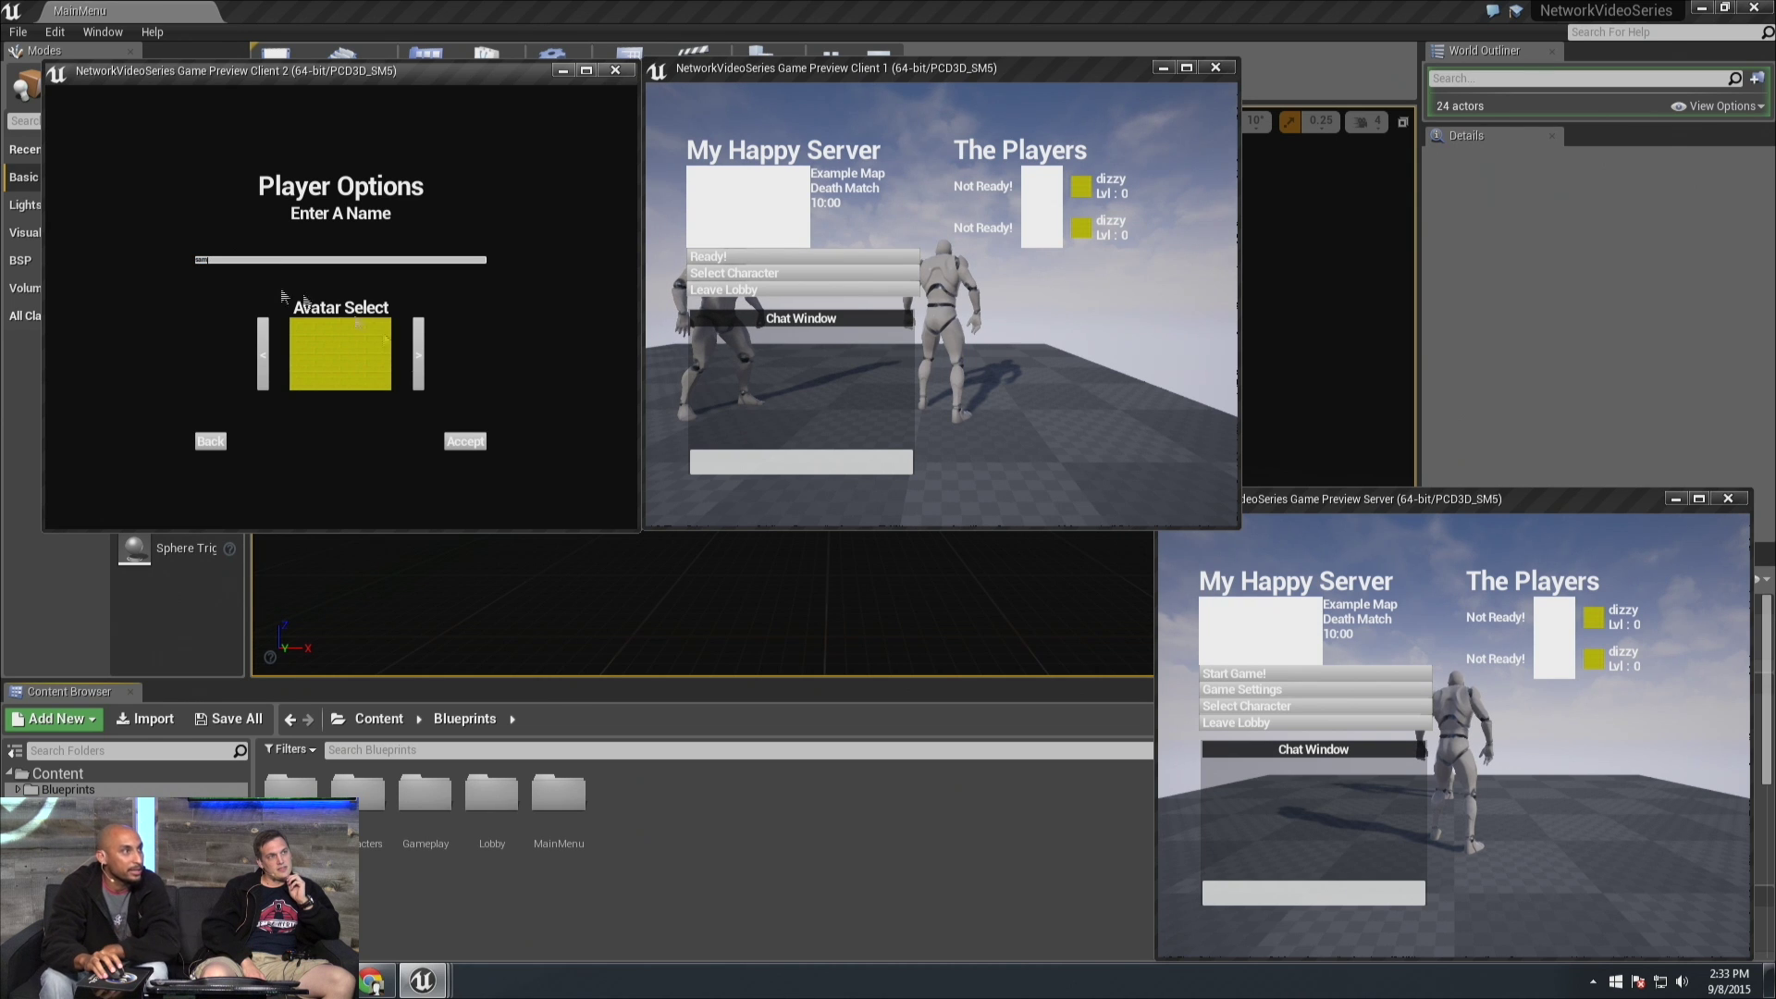
left_click(419, 381)
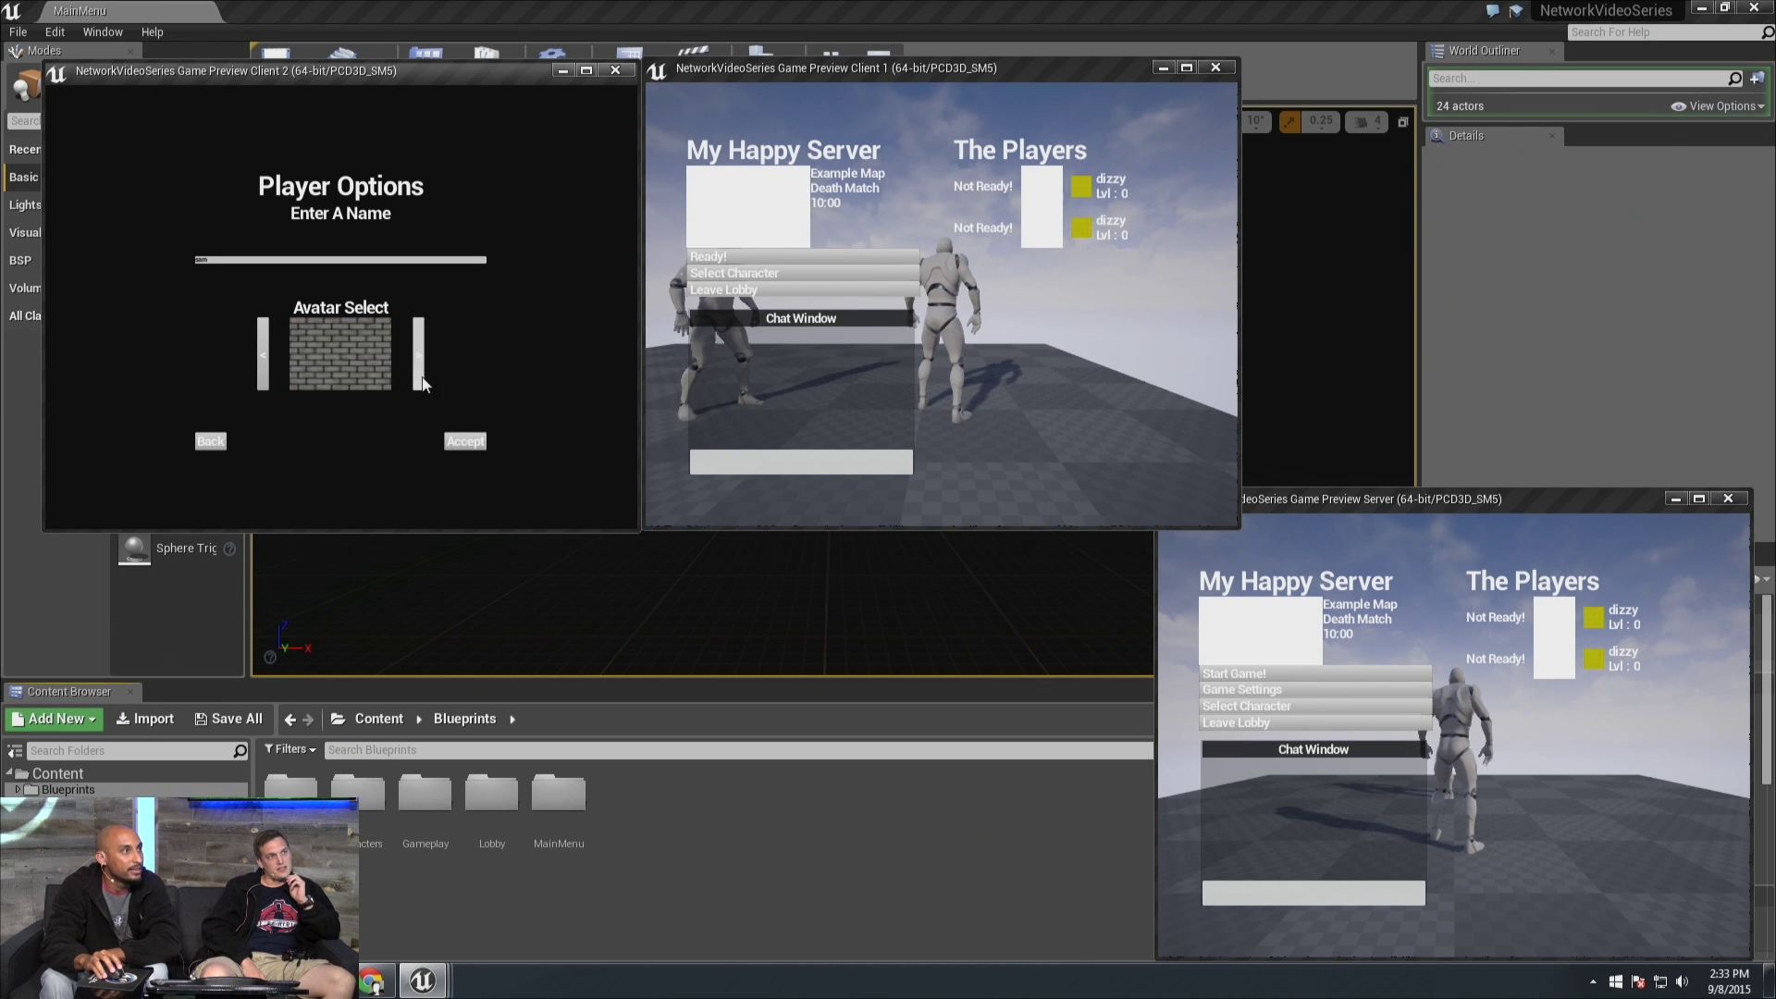
left_click(419, 381)
left_click(418, 383)
left_click(418, 383)
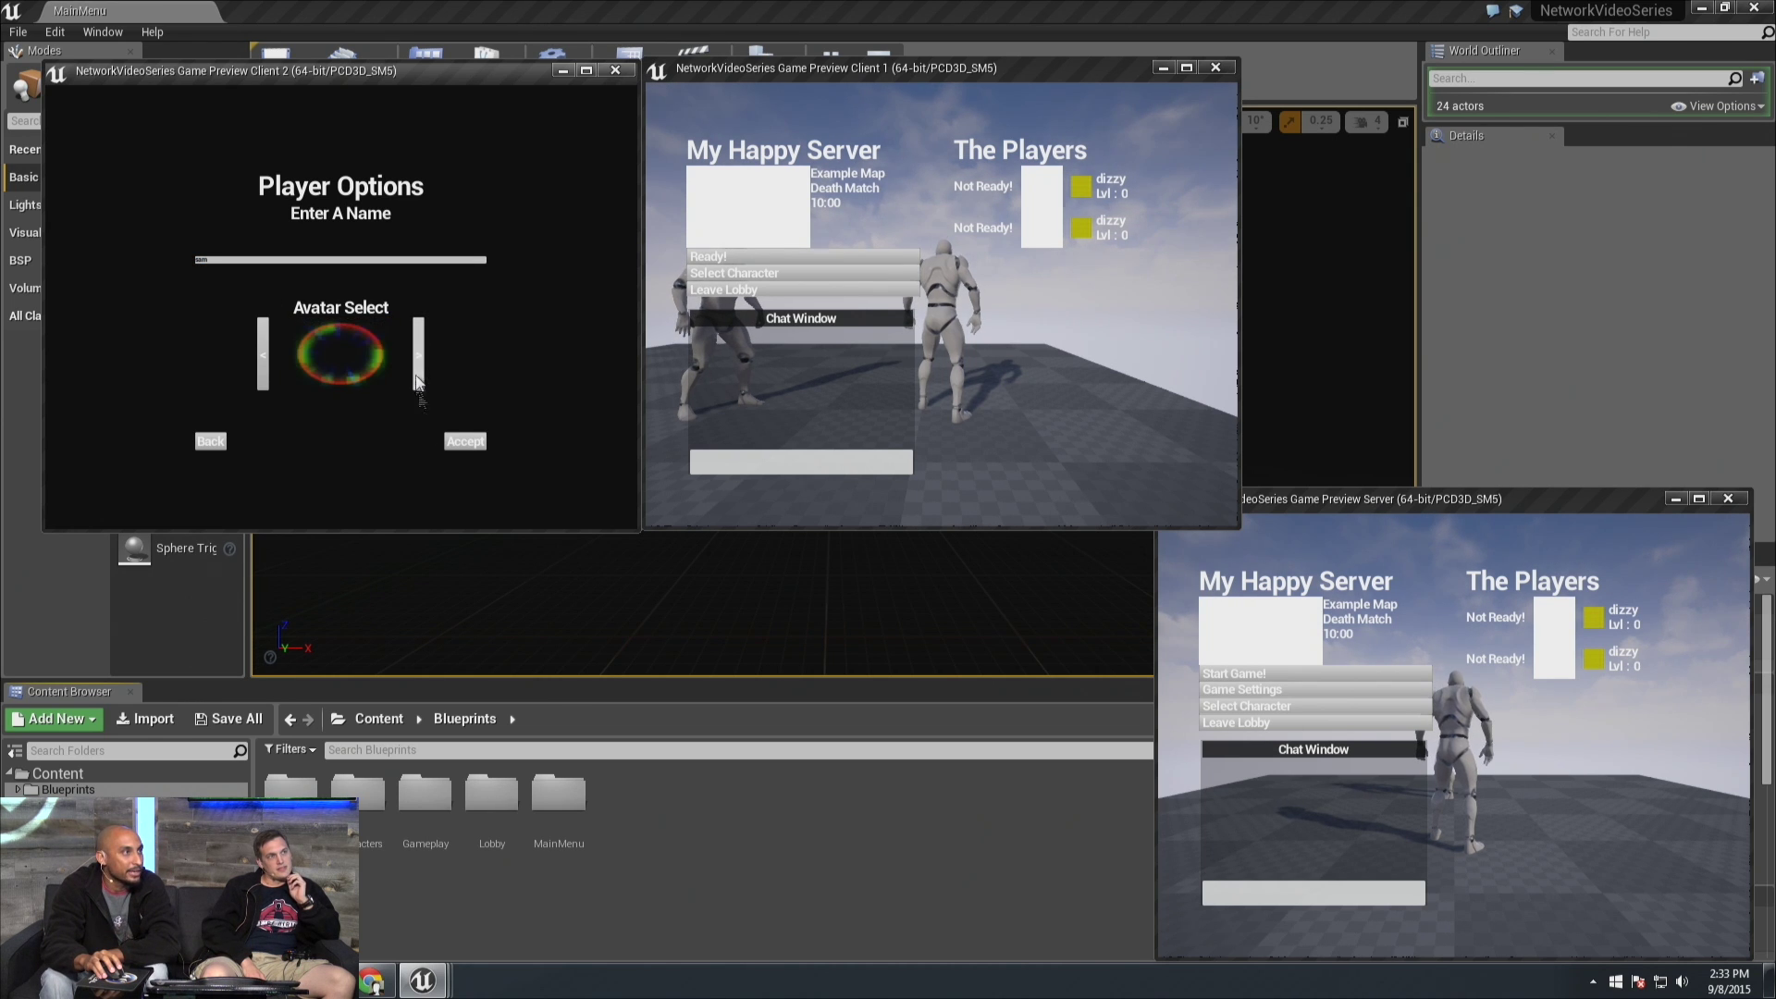
left_click(465, 442)
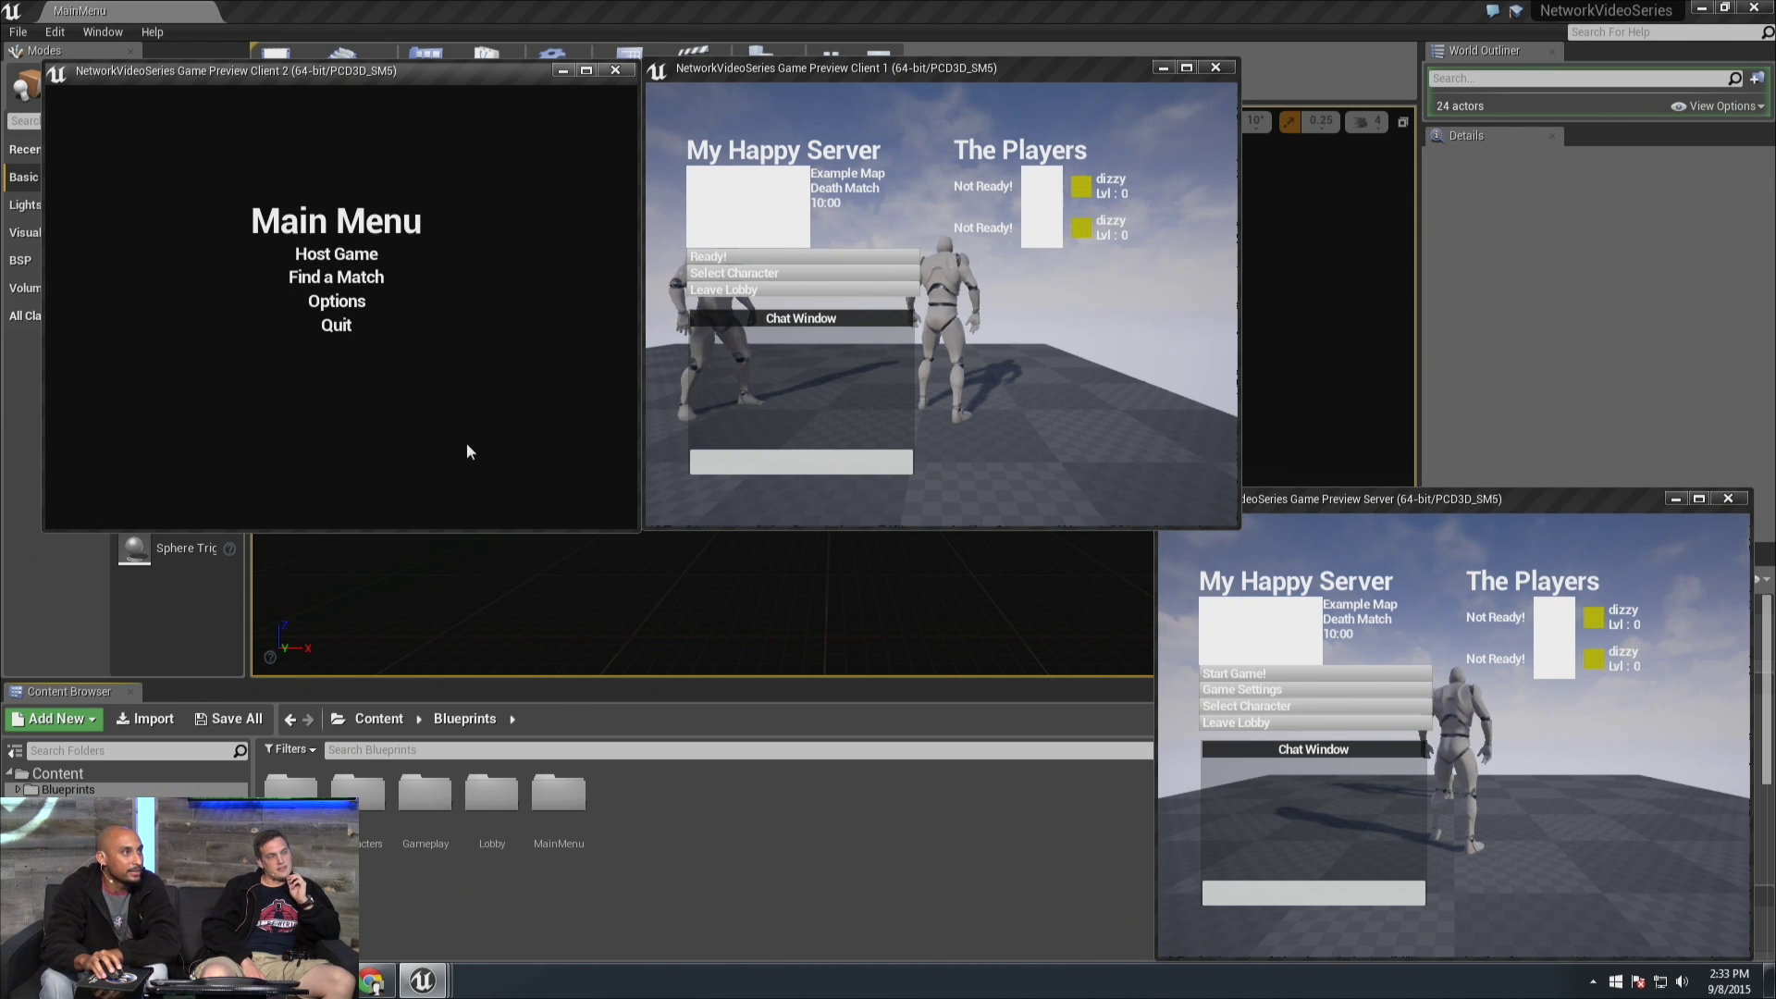
left_click(336, 301)
left_click(211, 440)
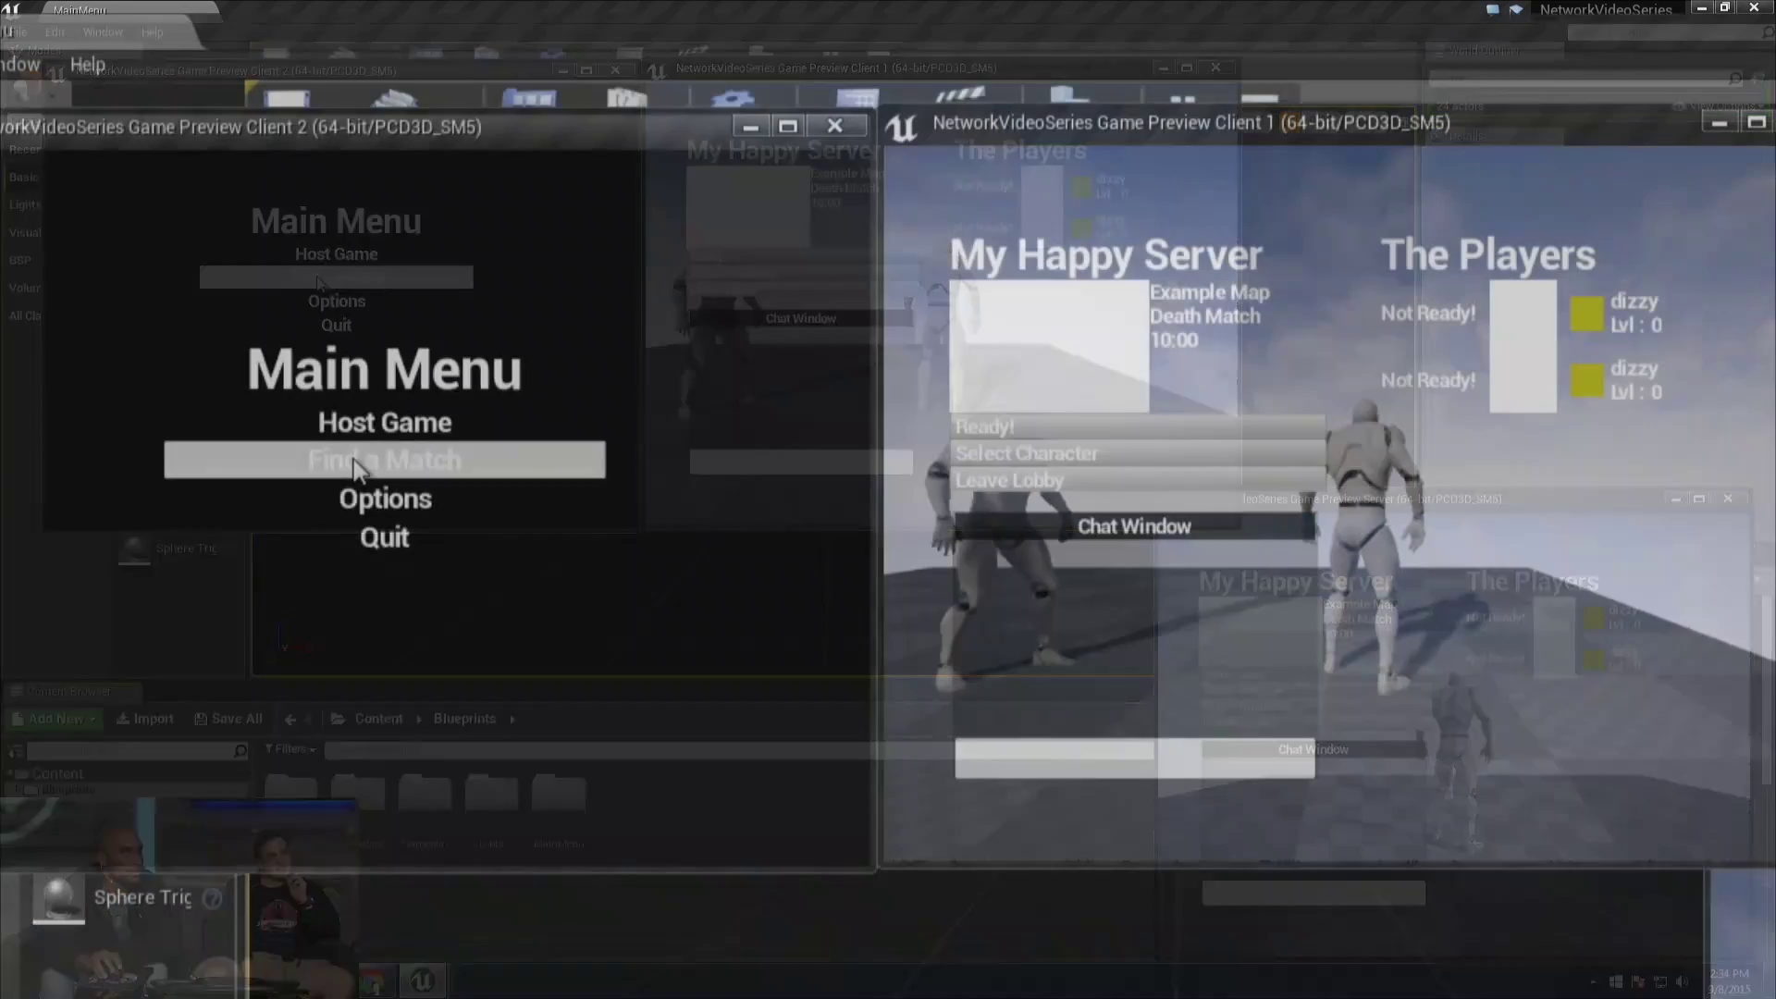
Find the hosted LAN match in the Client 2 preview, join its lobby, and return focus to the server preview
left_click(319, 273)
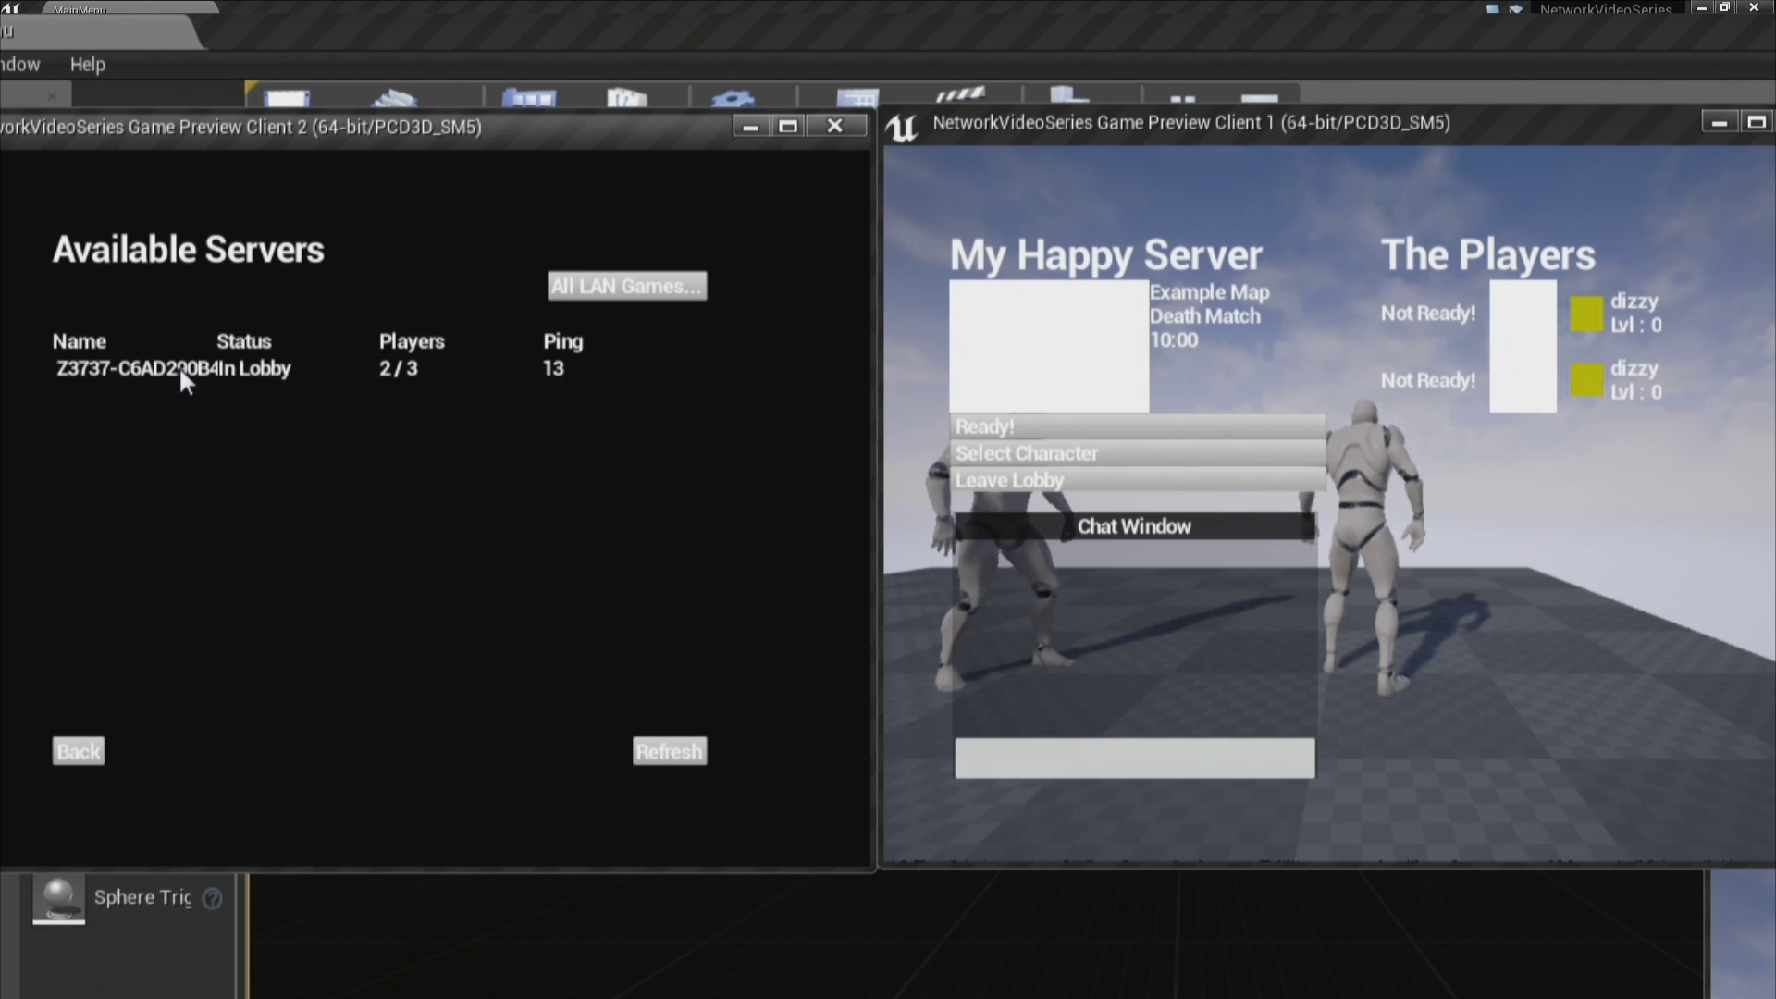
left_click(173, 372)
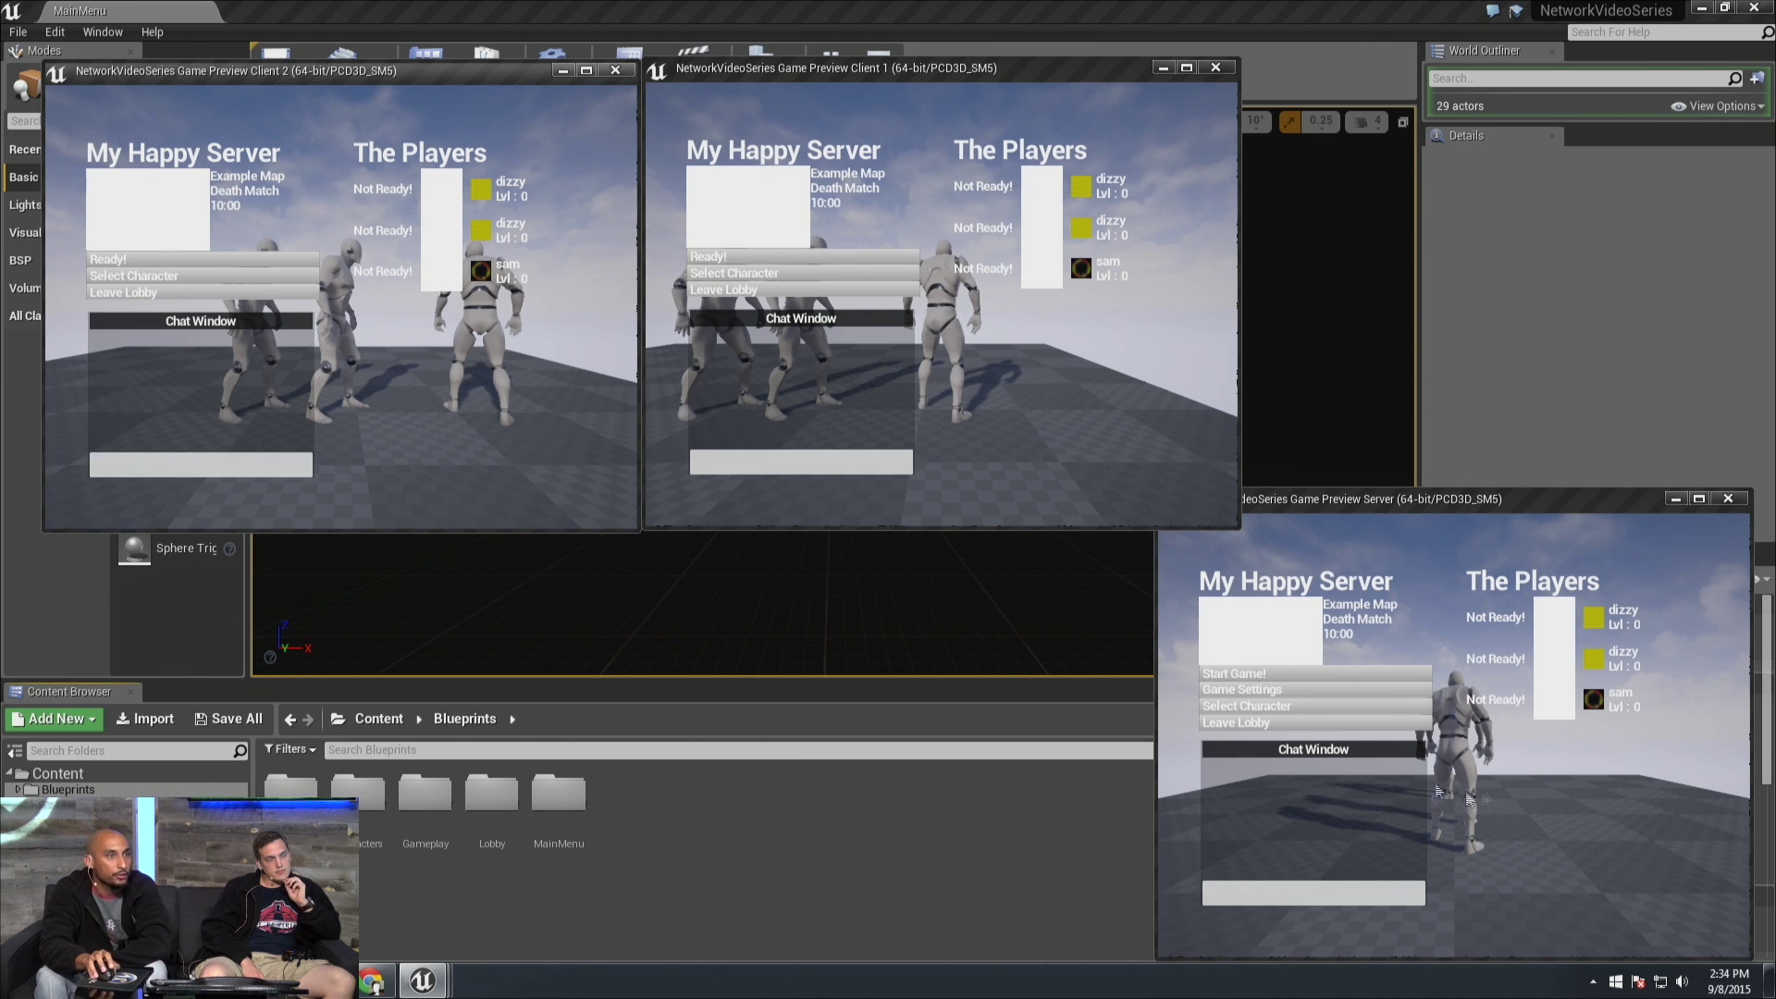
left_click(1388, 768)
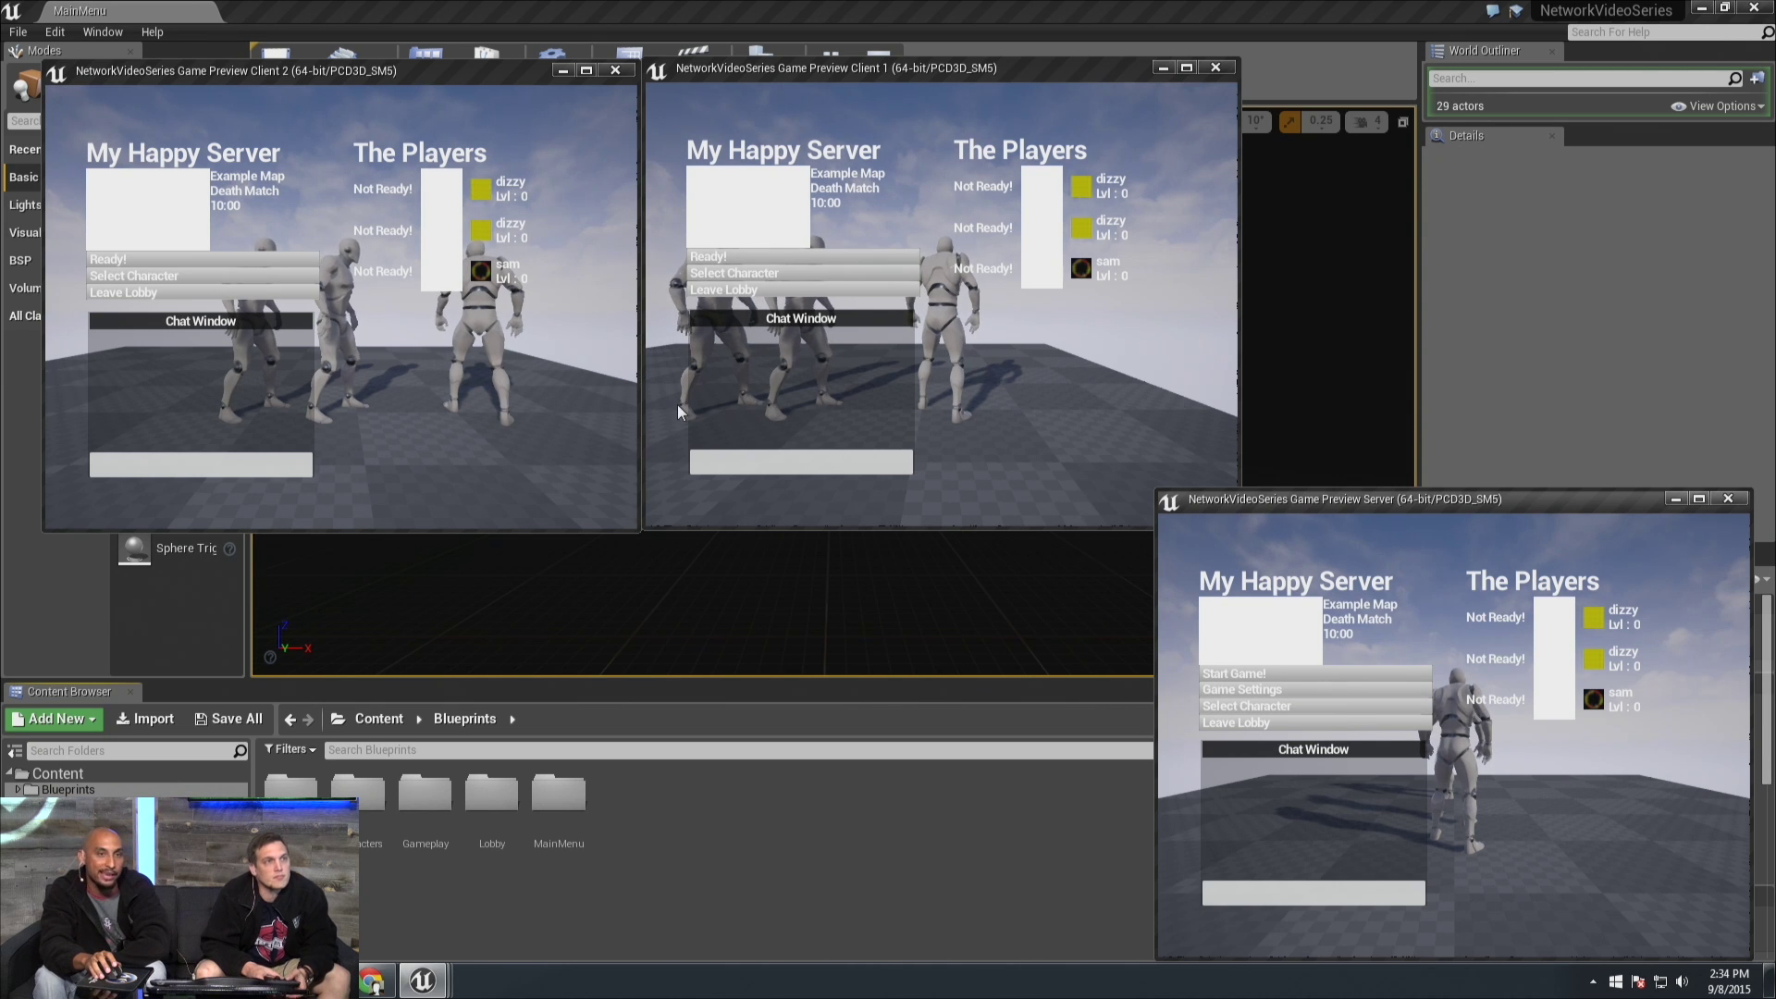
Open character selection in both client lobbies, choosing the Red Character for Client 2 and the Gray Character for Client 1
left_click(733, 272)
left_click(230, 278)
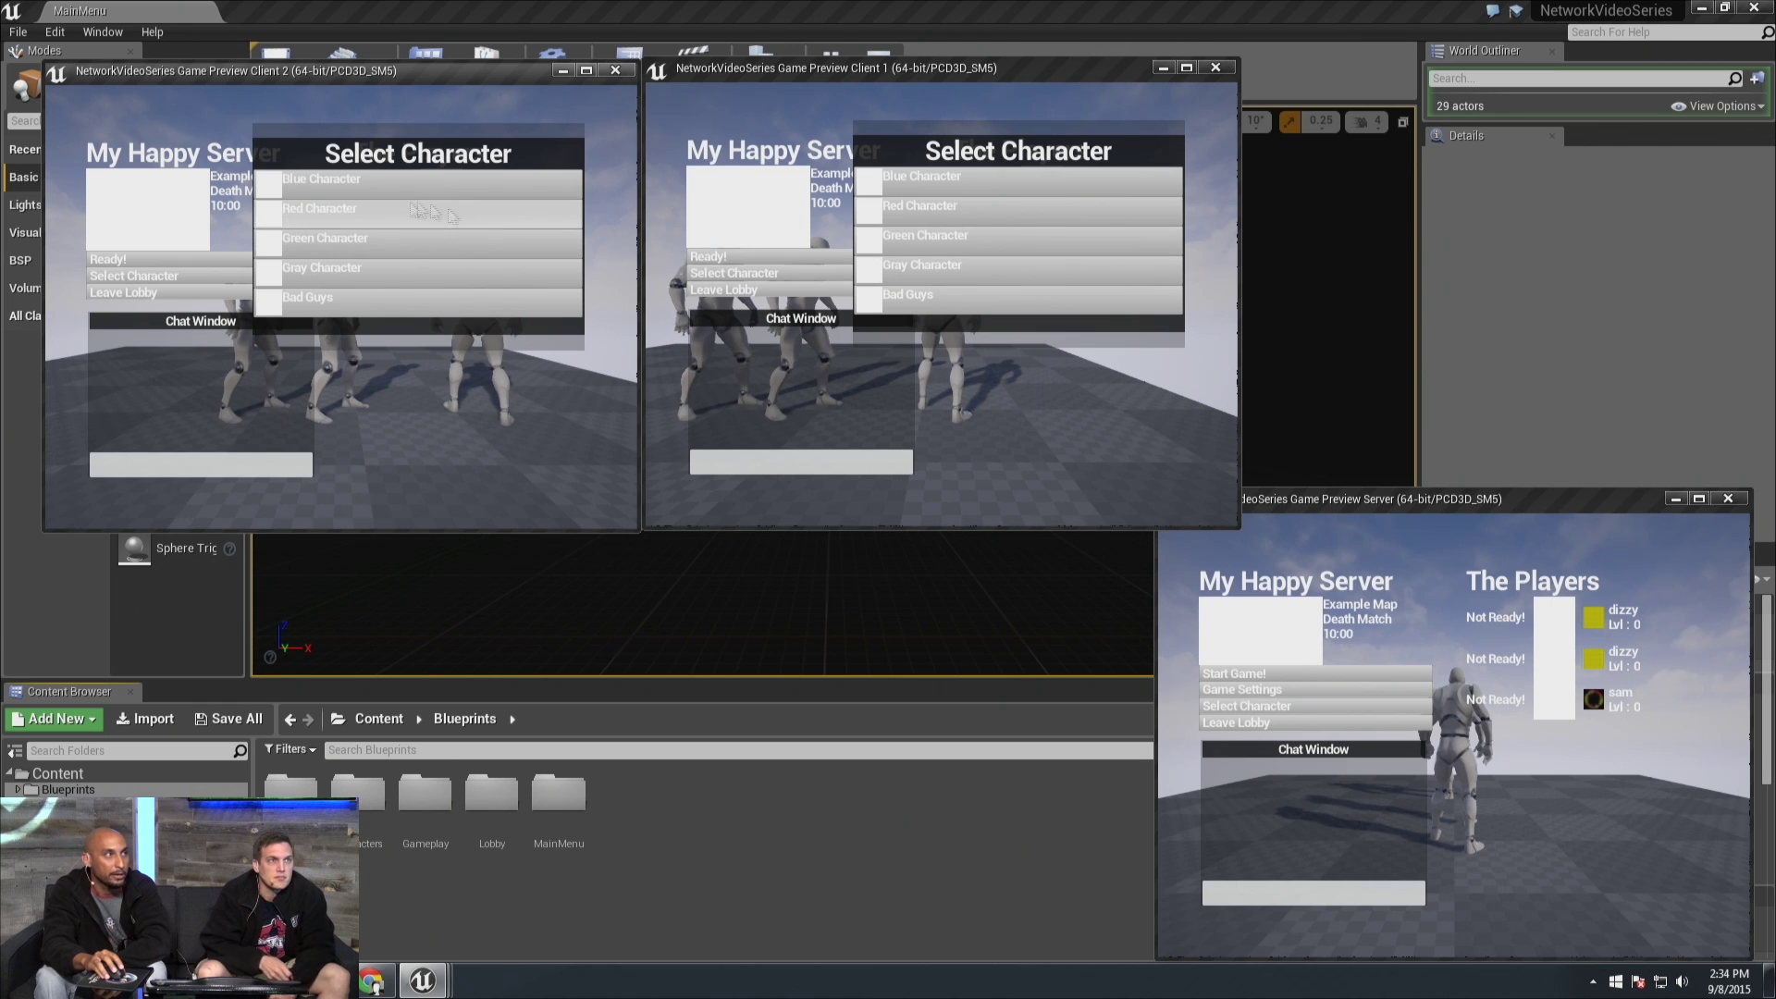
left_click(448, 214)
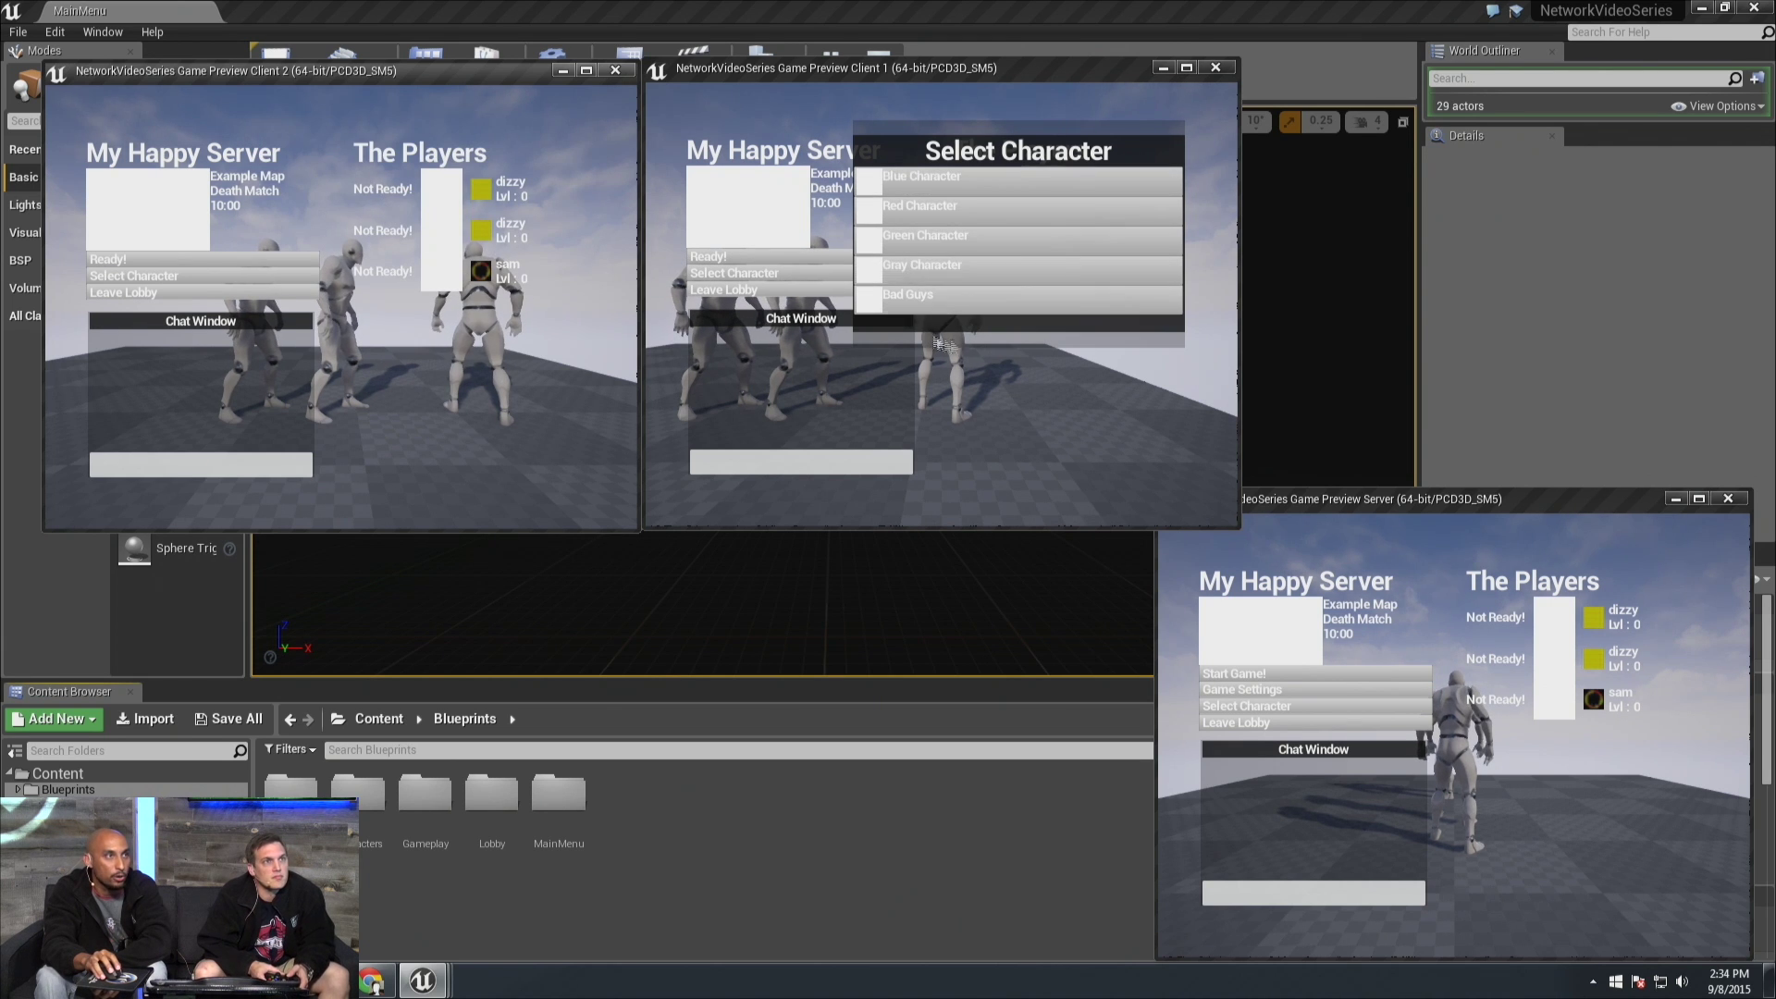
left_click(935, 262)
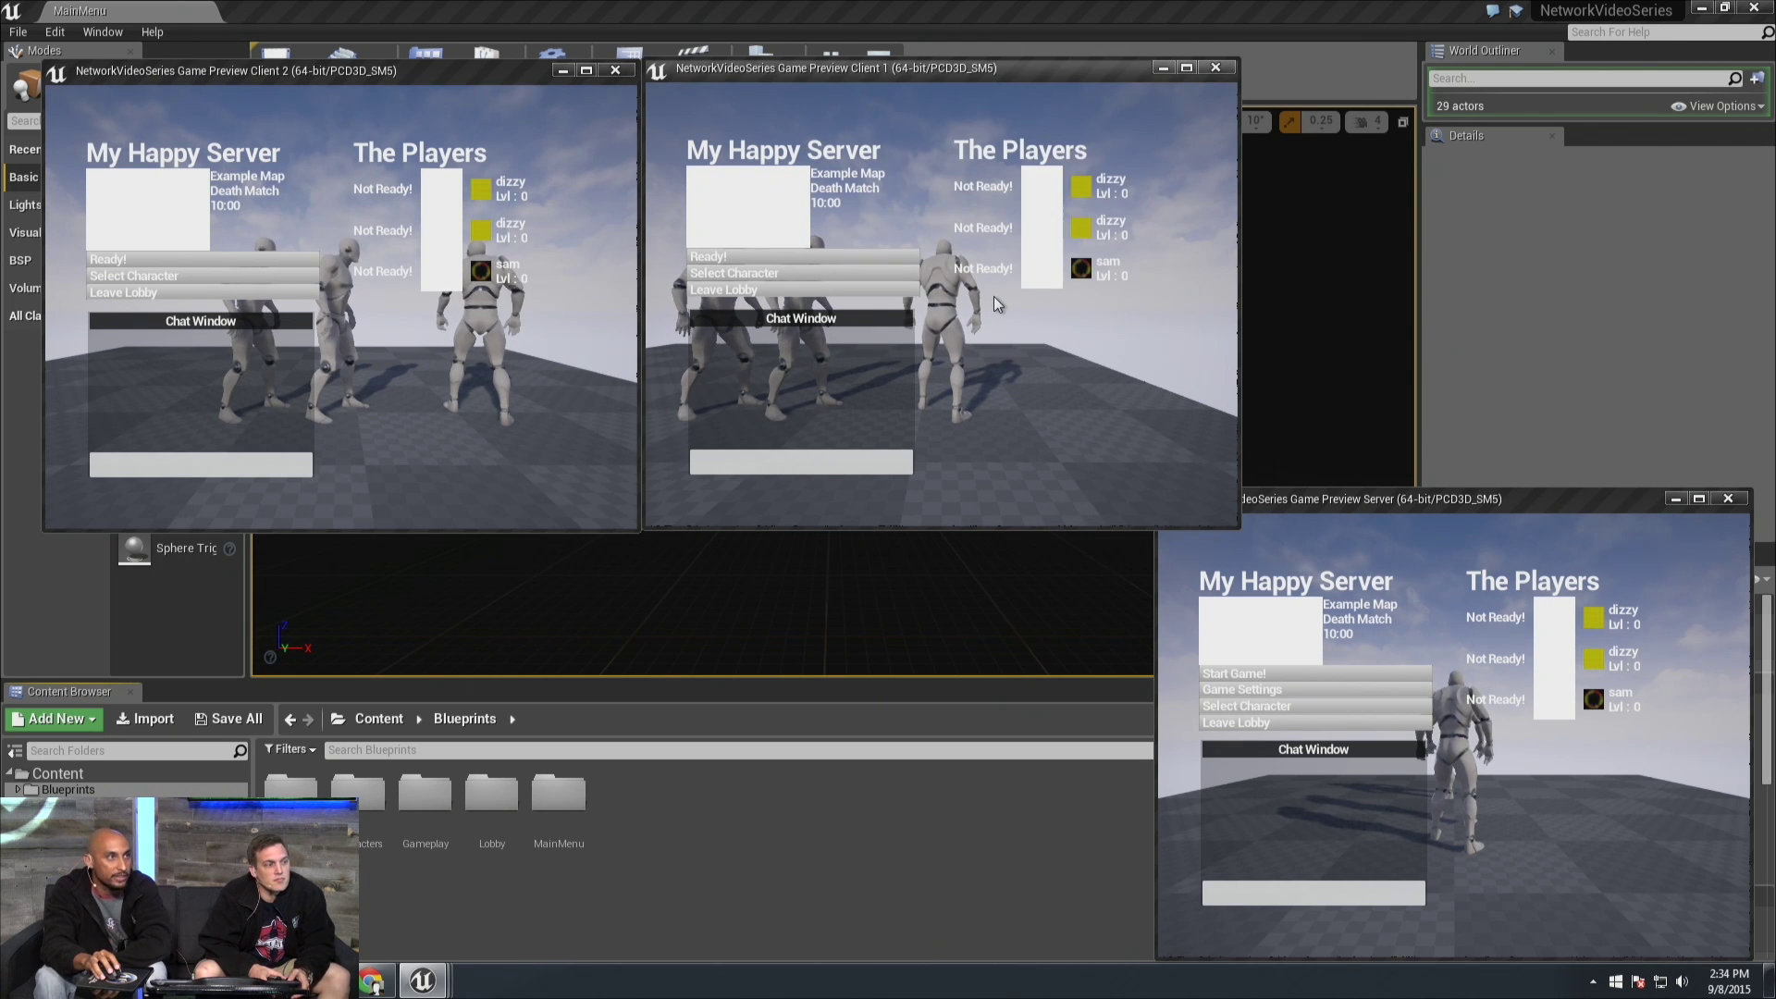
Send the test message "fghfghfghjfhj" from the server preview's lobby chat
left_click(1239, 888)
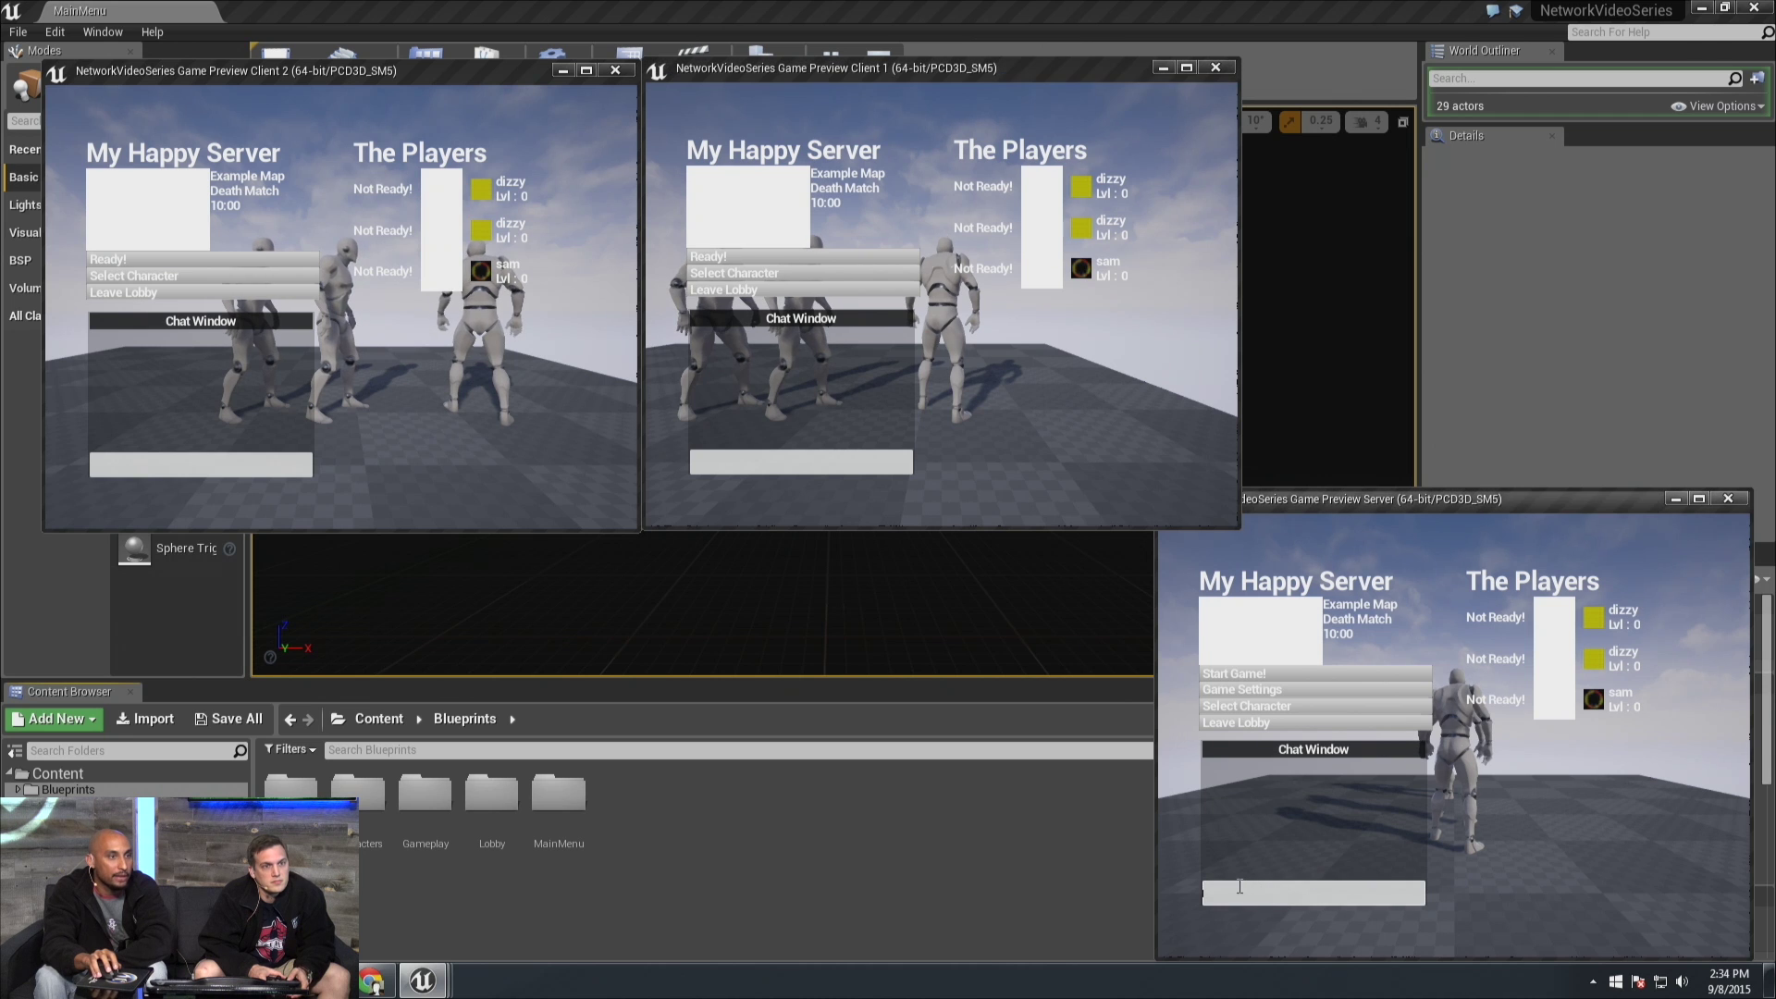
type("fghfghf")
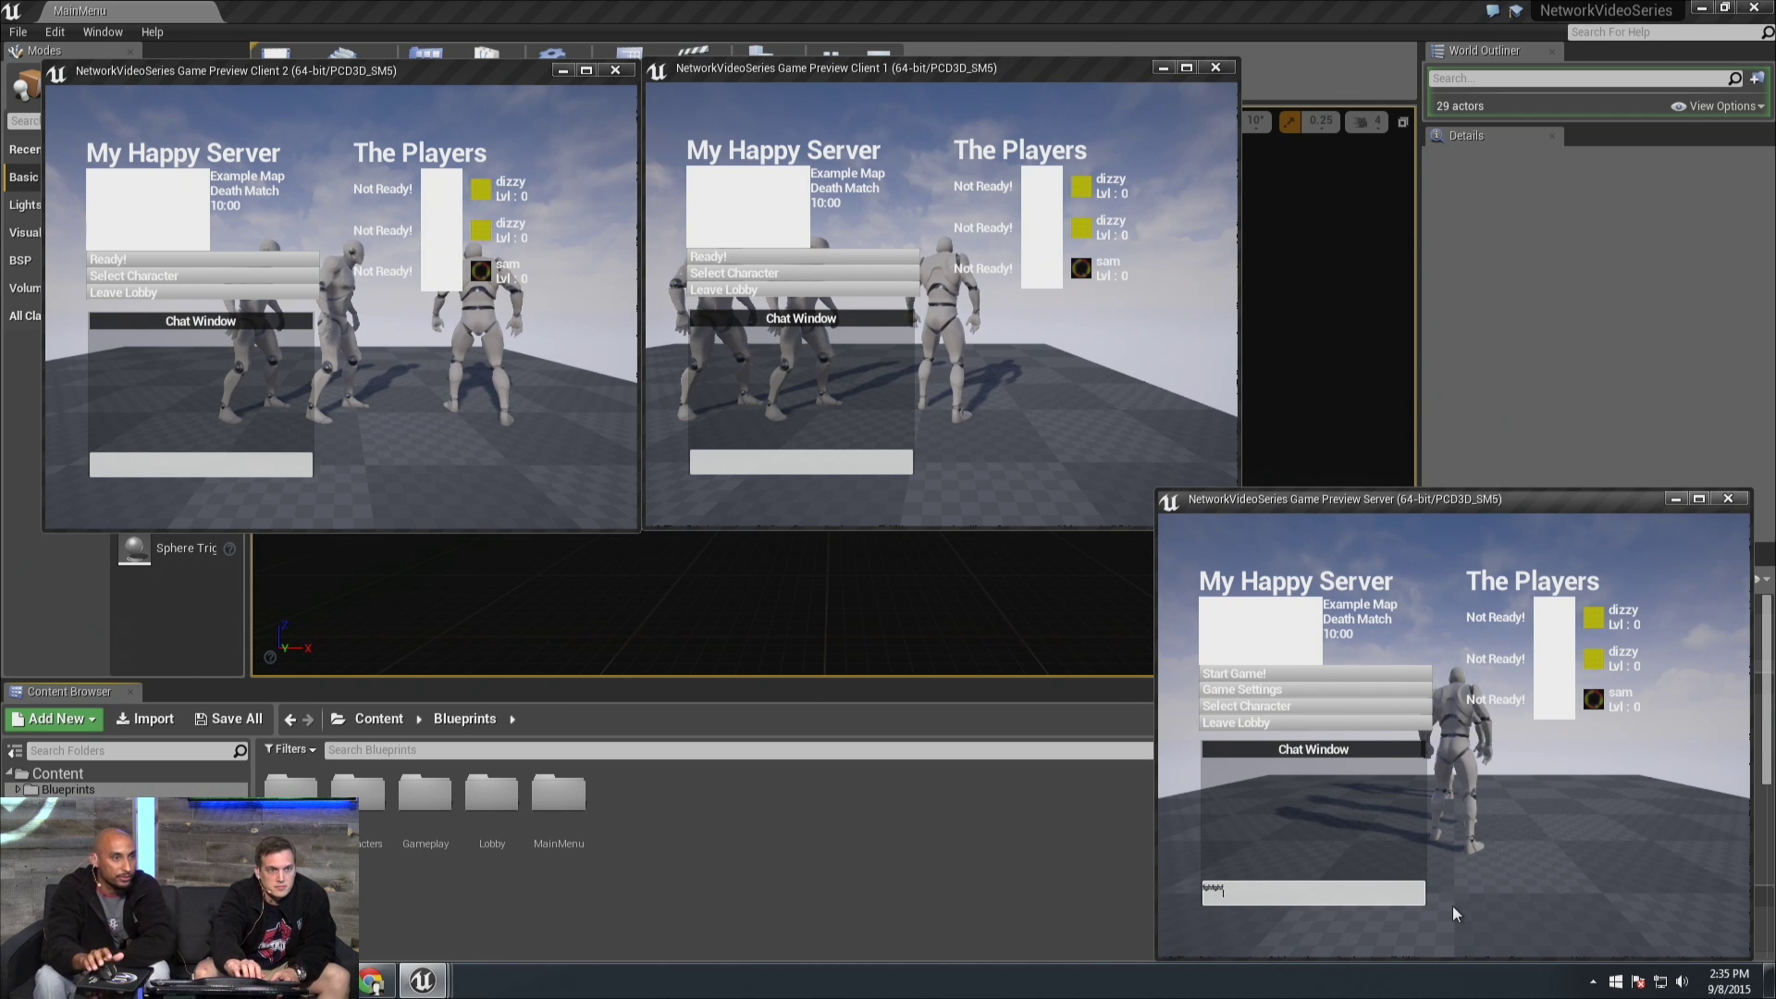
type("ghjfhj")
key("Return")
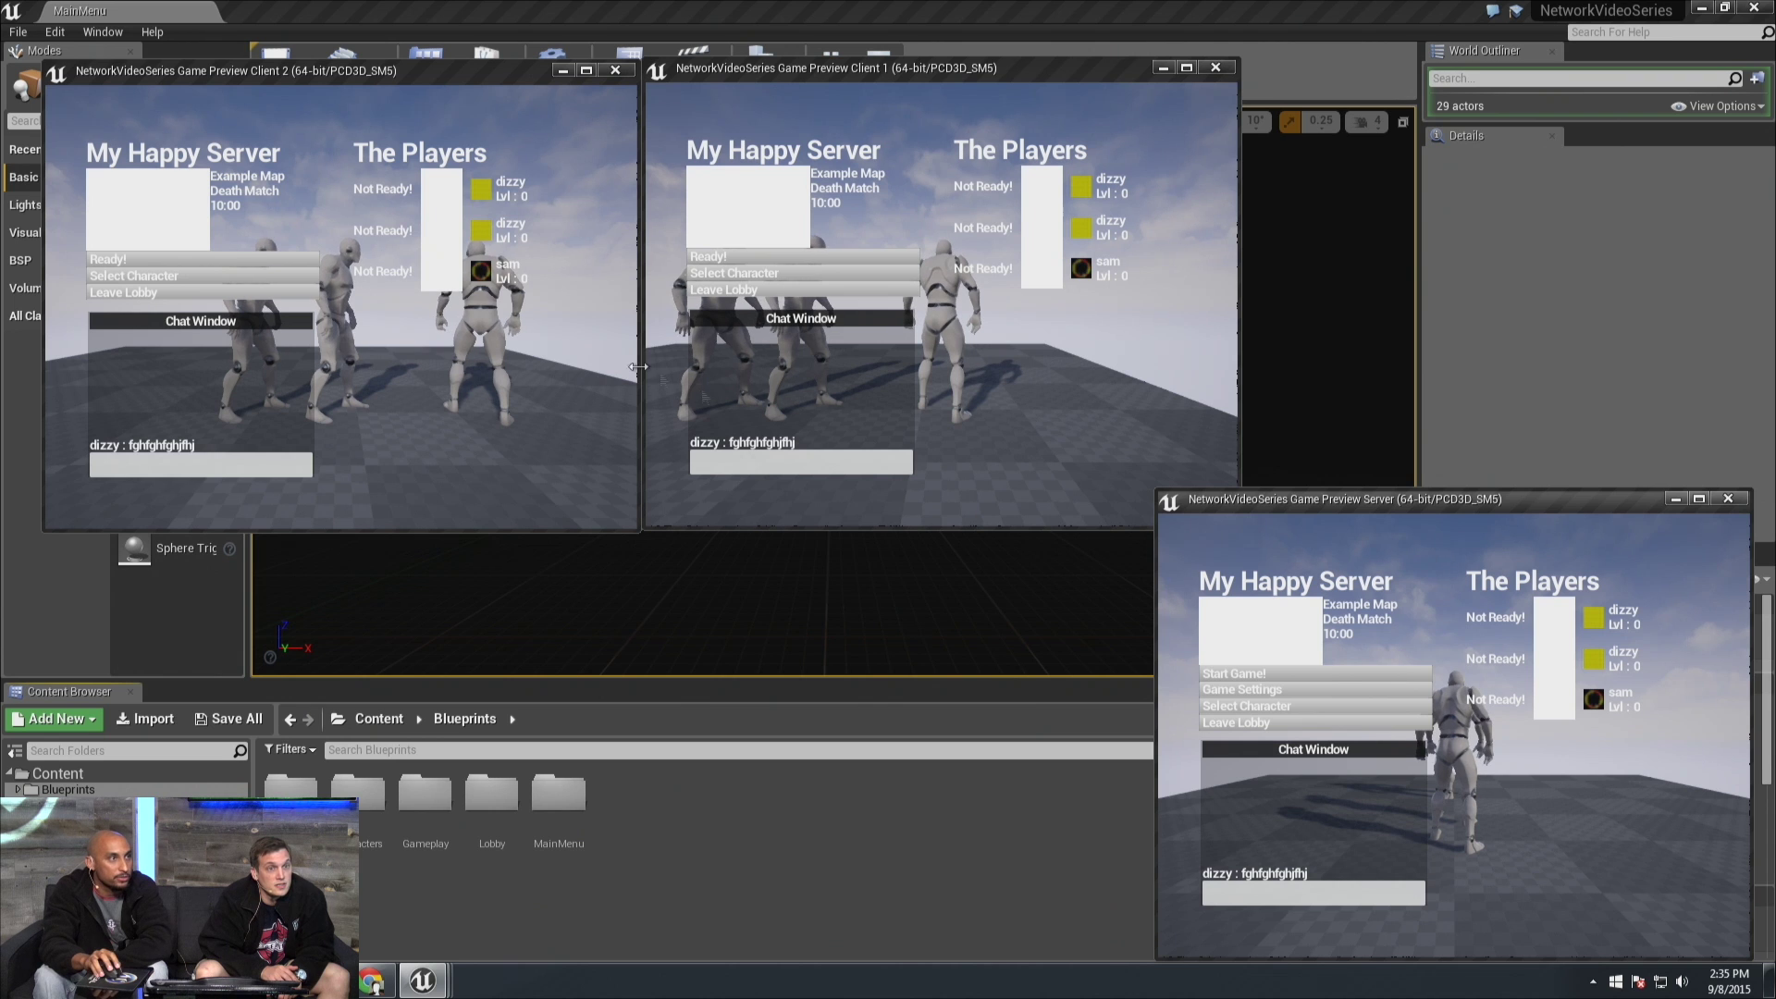
Reply with "wtf was that" from the Client 1 preview's lobby chat
left_click(798, 463)
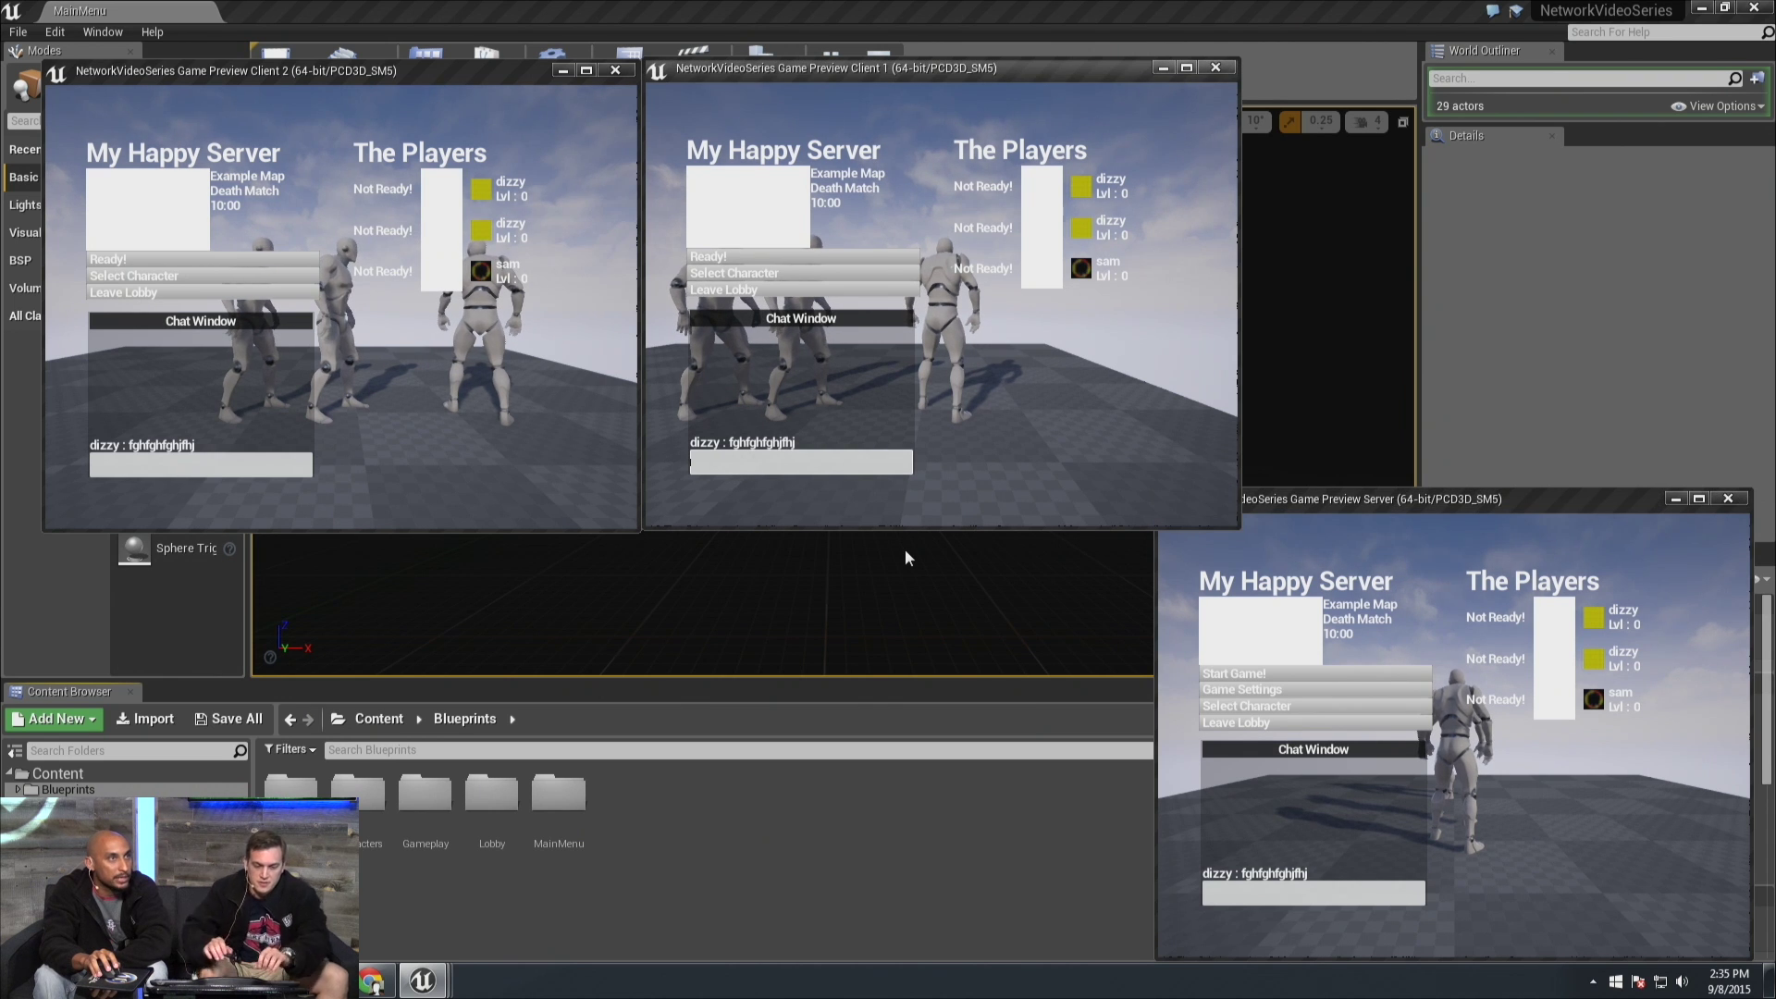
type("wtfwasthat")
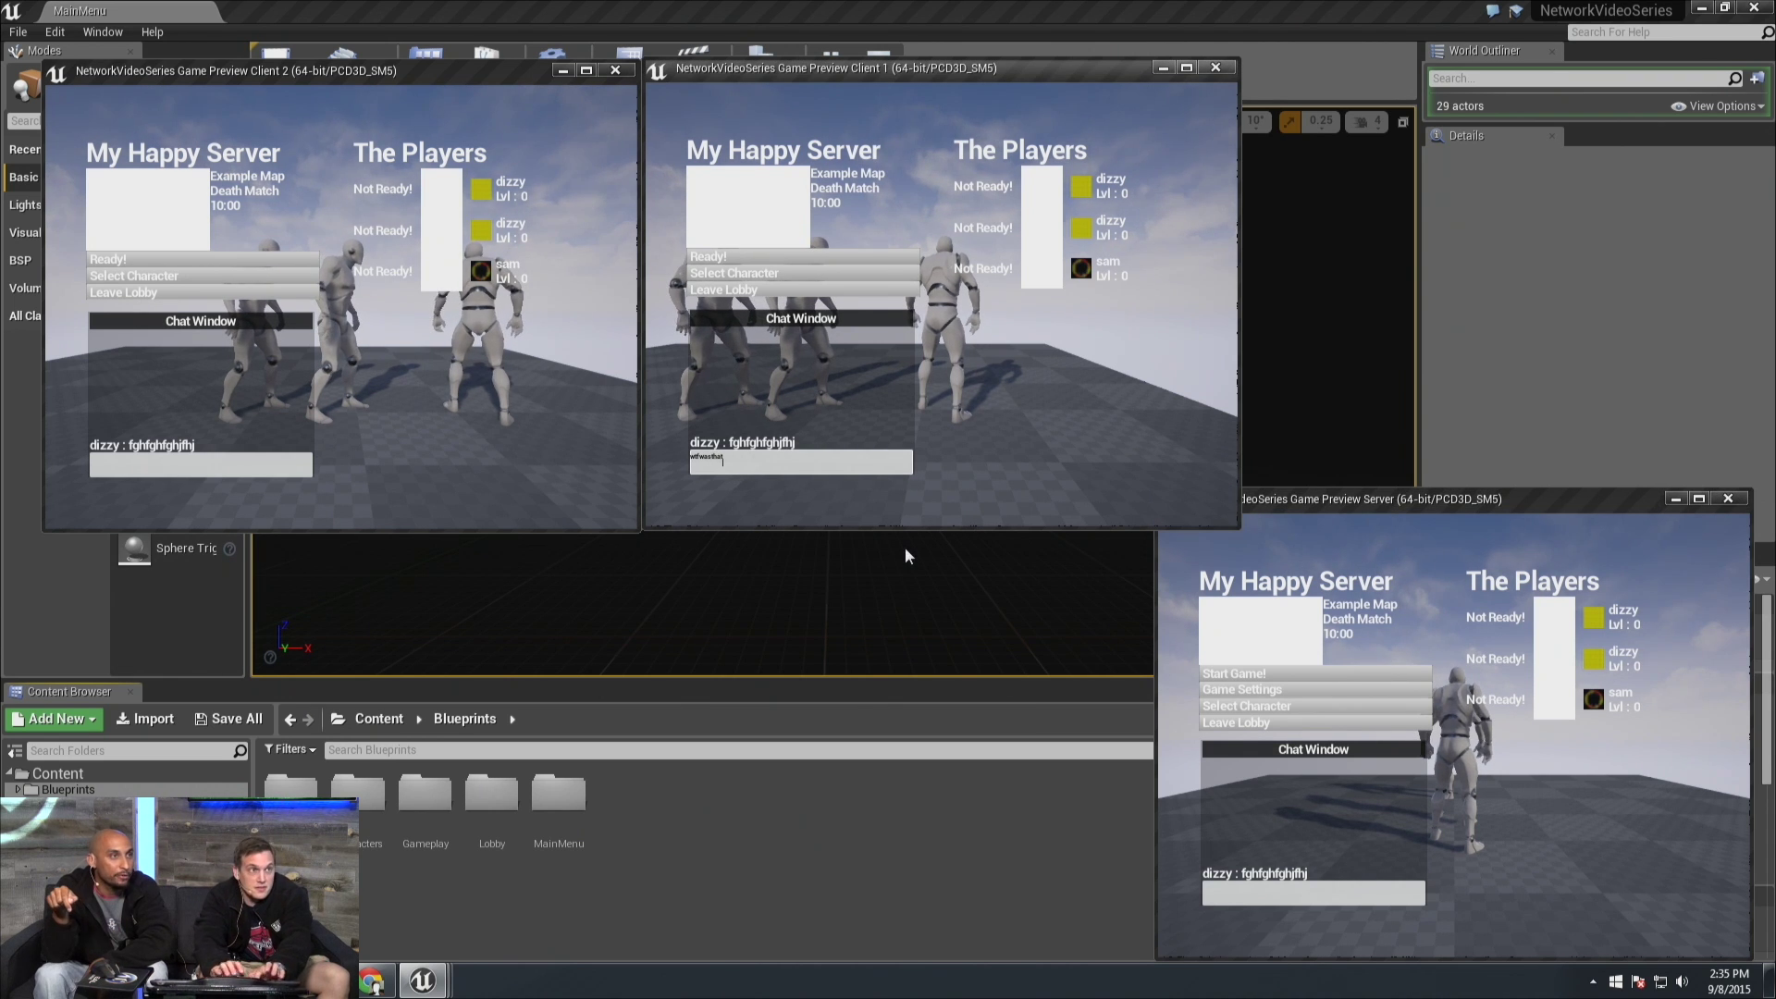
key("Return")
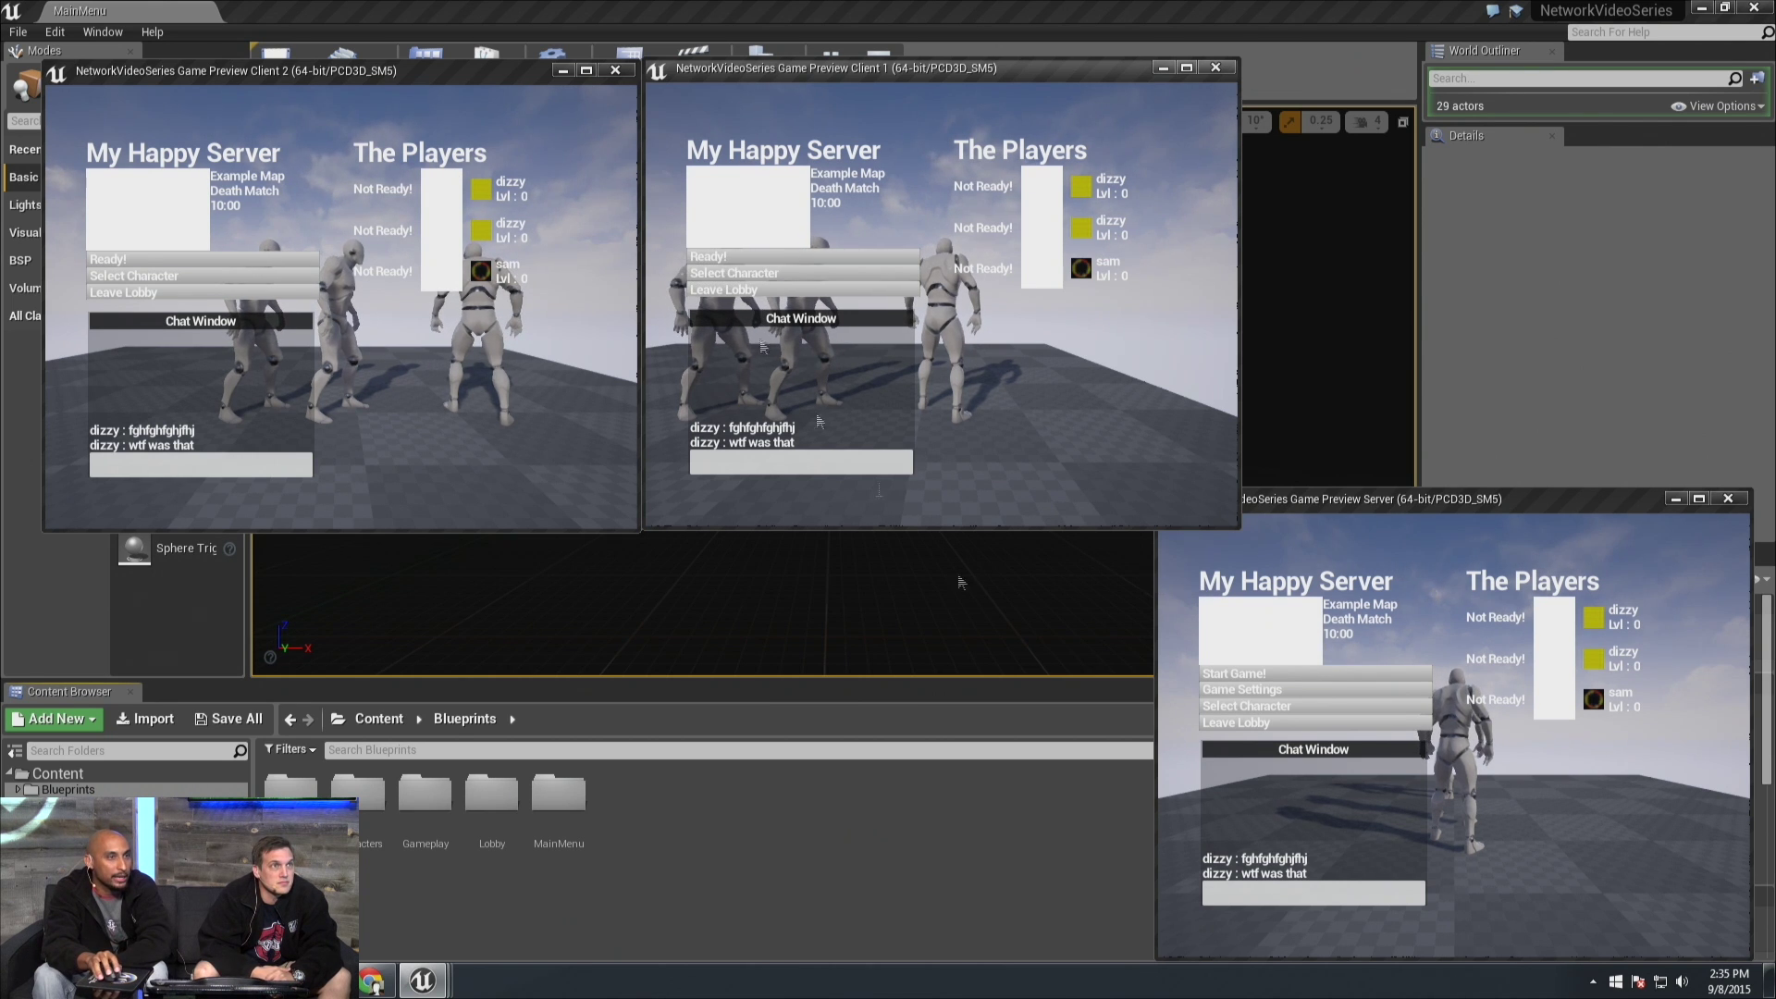
Start the match from the host's lobby and try out the Client 1 character before ending the play session
left_click(1262, 674)
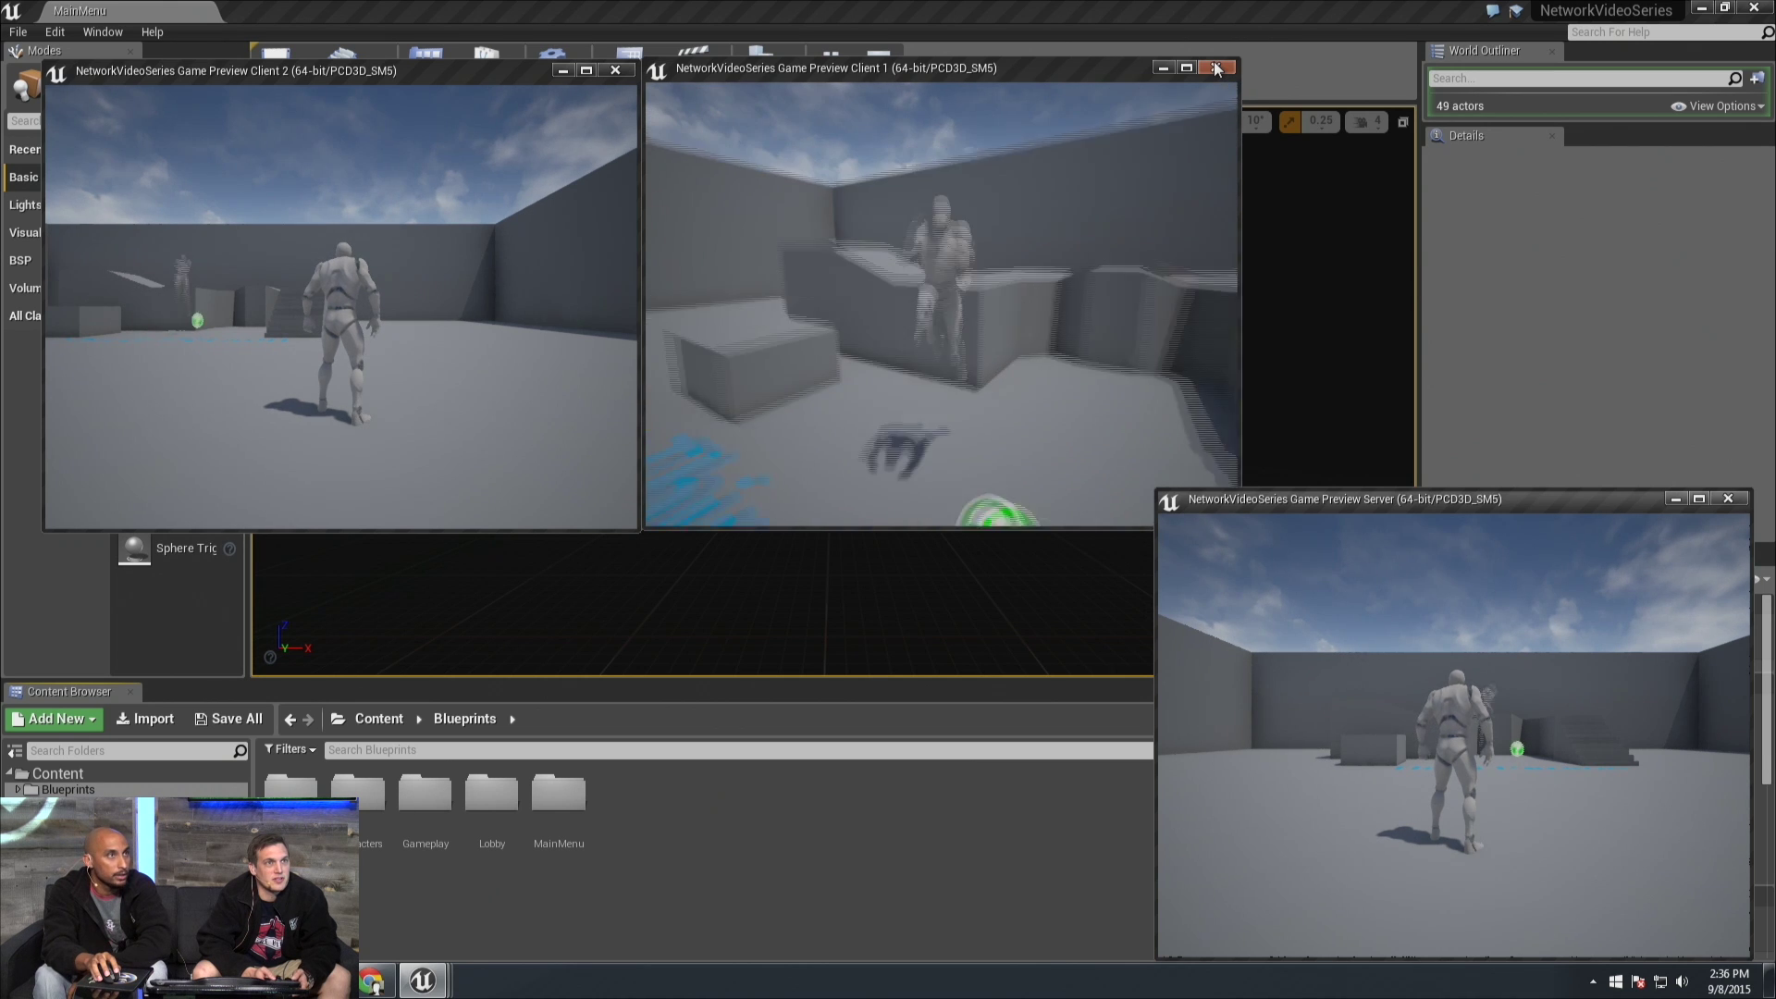
left_click(1147, 176)
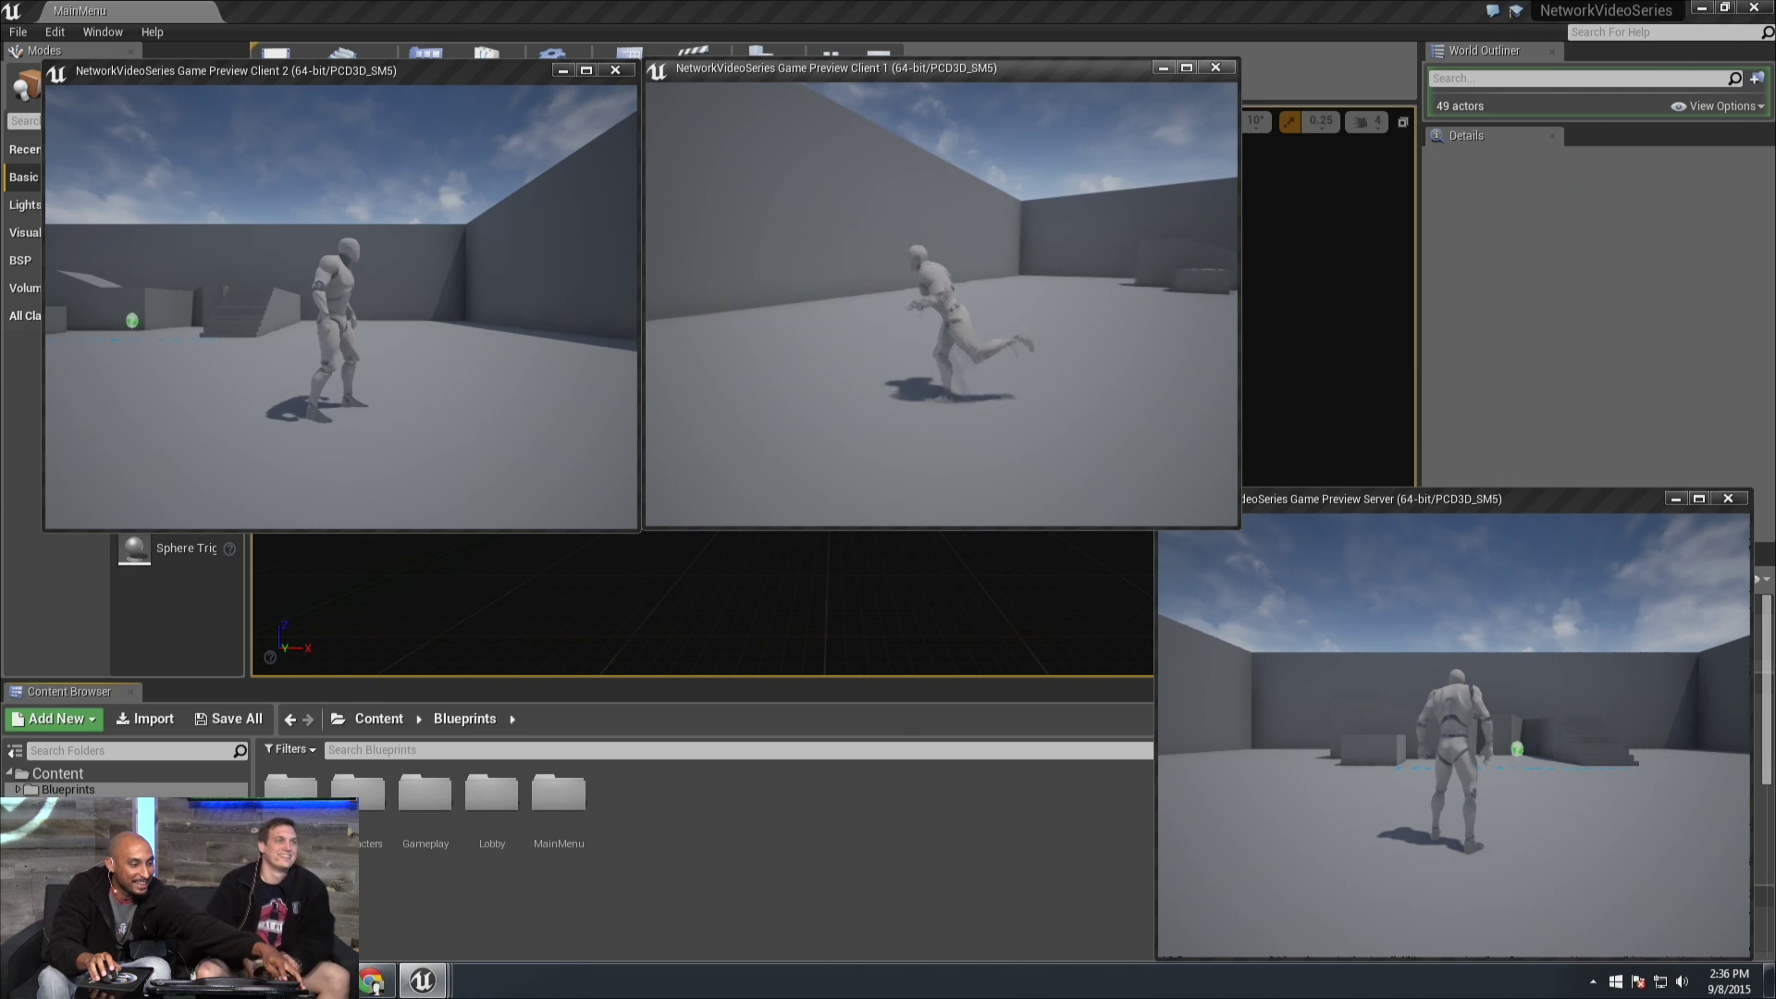
key("Escape")
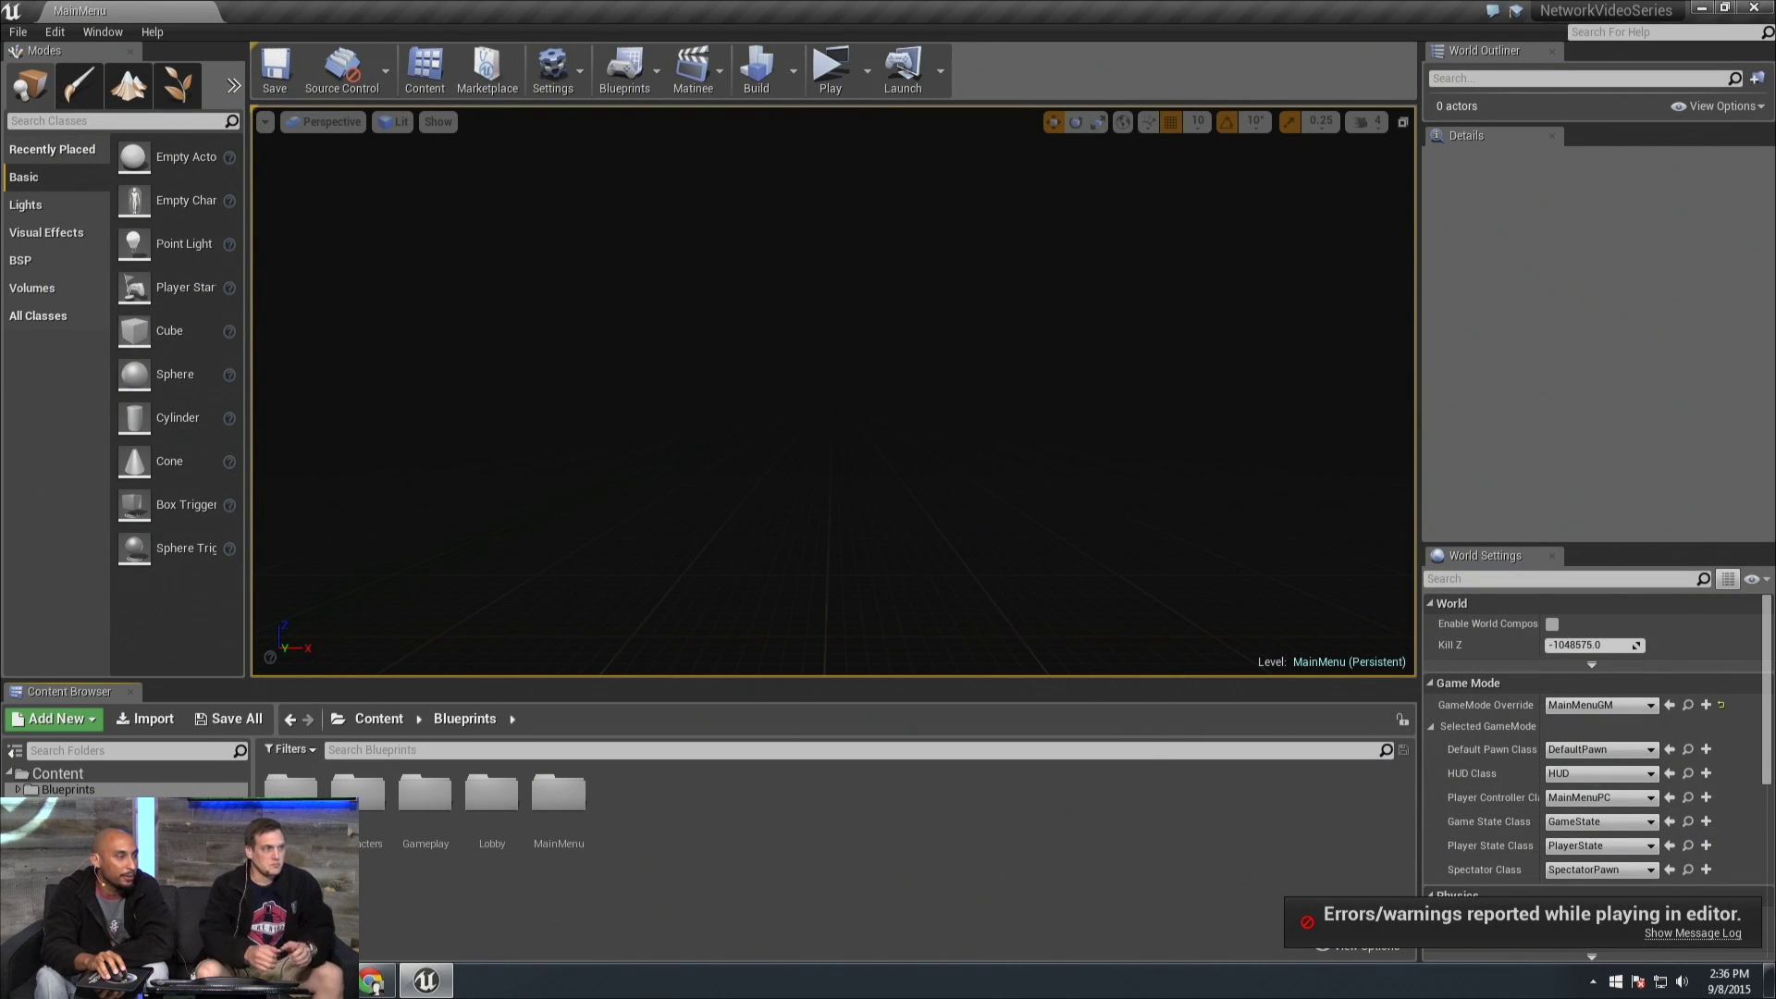
Look through the UIWidgets folder's AllLevels widgets and the project's Maps folder
left_click(69, 871)
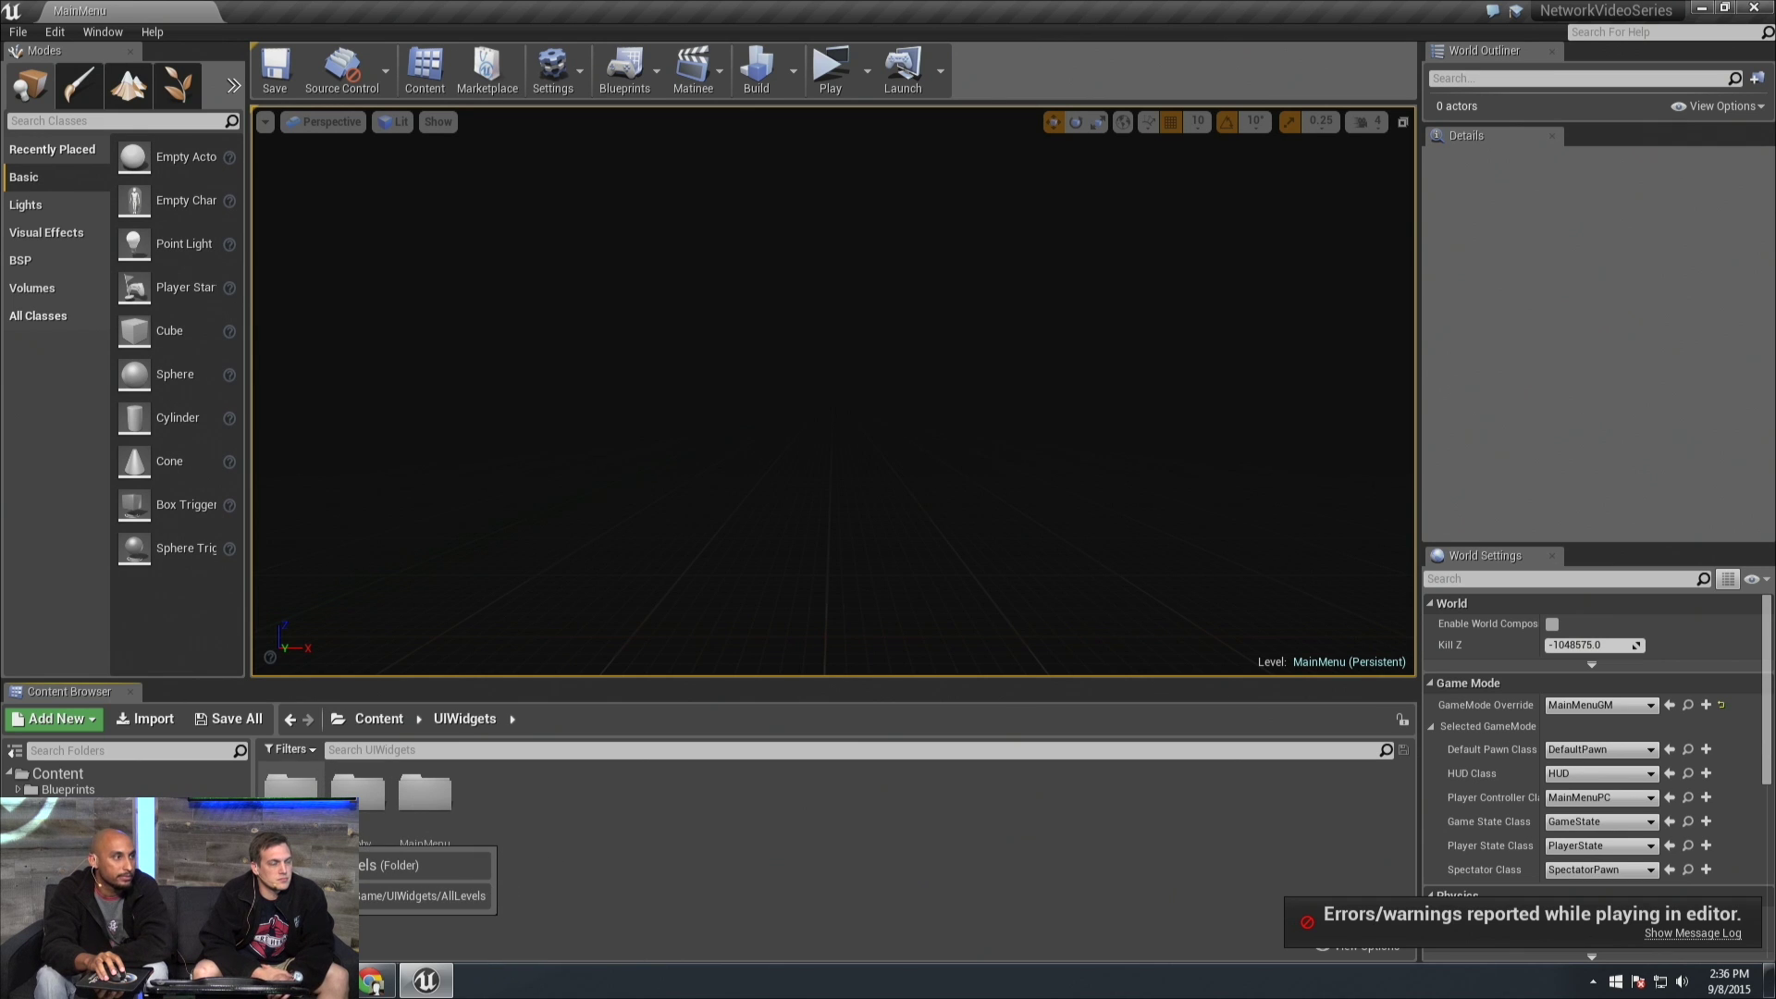
double_click(291, 788)
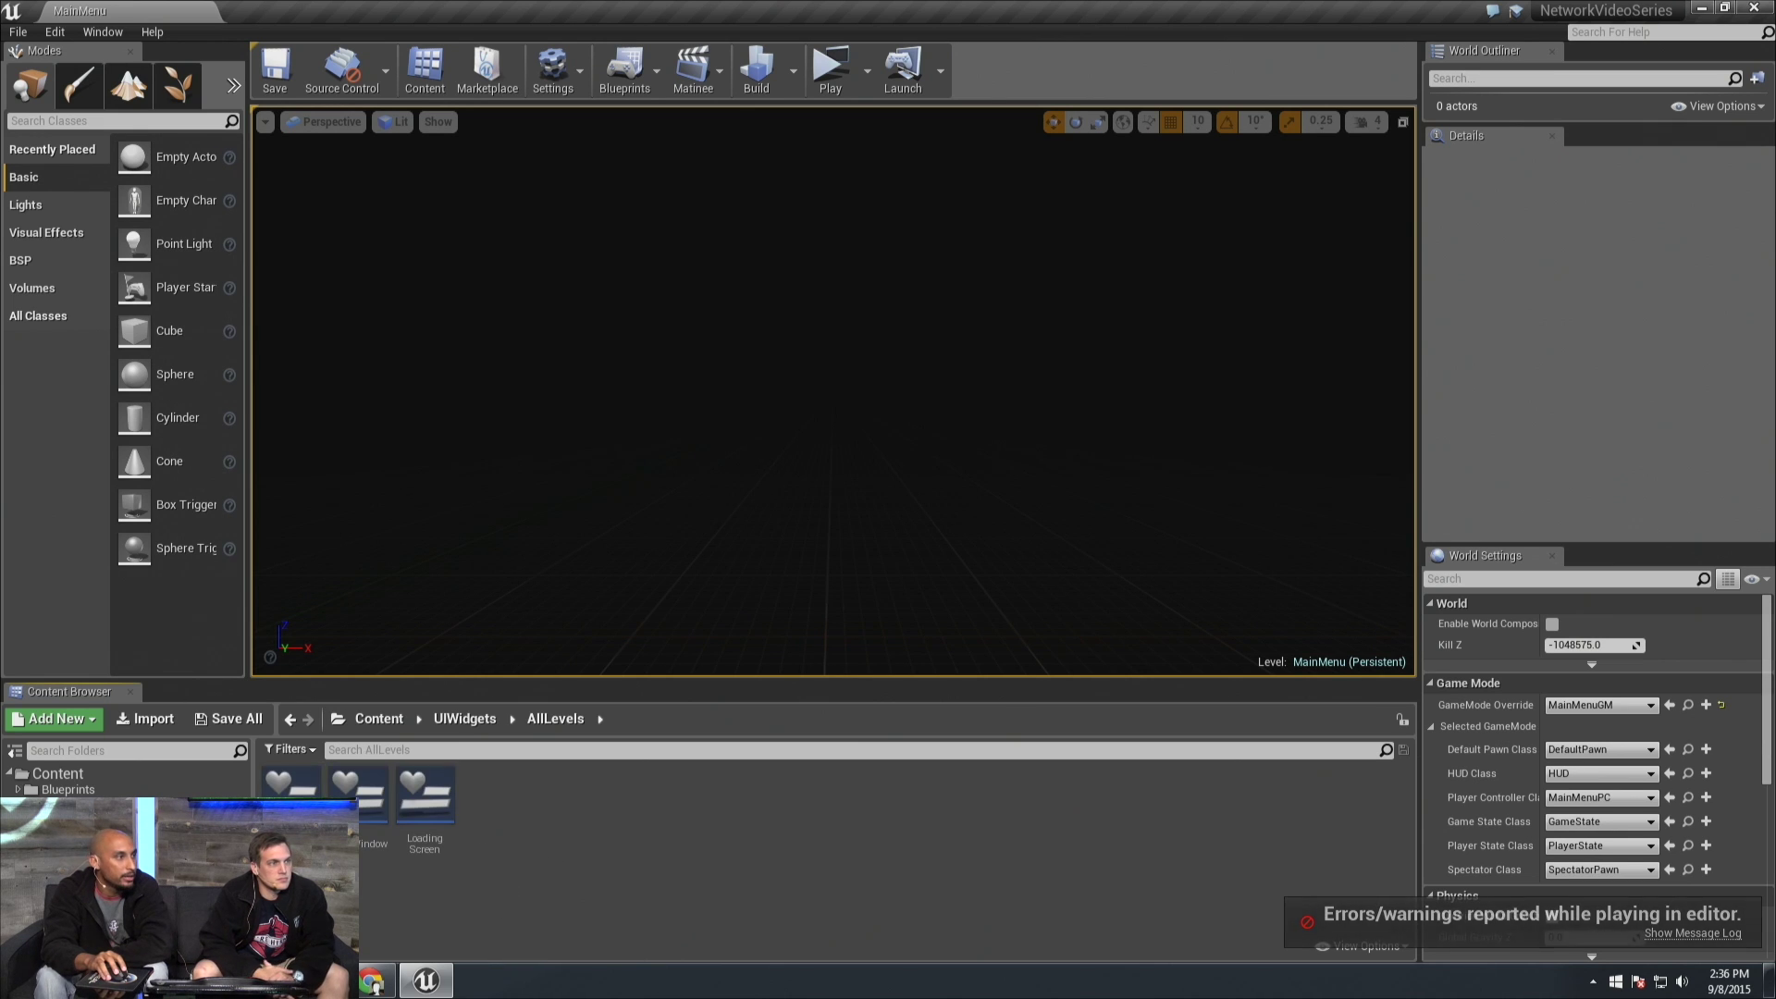
left_click(60, 838)
Examine the Blueprints subfolders AllLevels, Characters, Gameplay, Lobby and MainMenu, and the AllLevels folder under UIWidgets
left_click(68, 790)
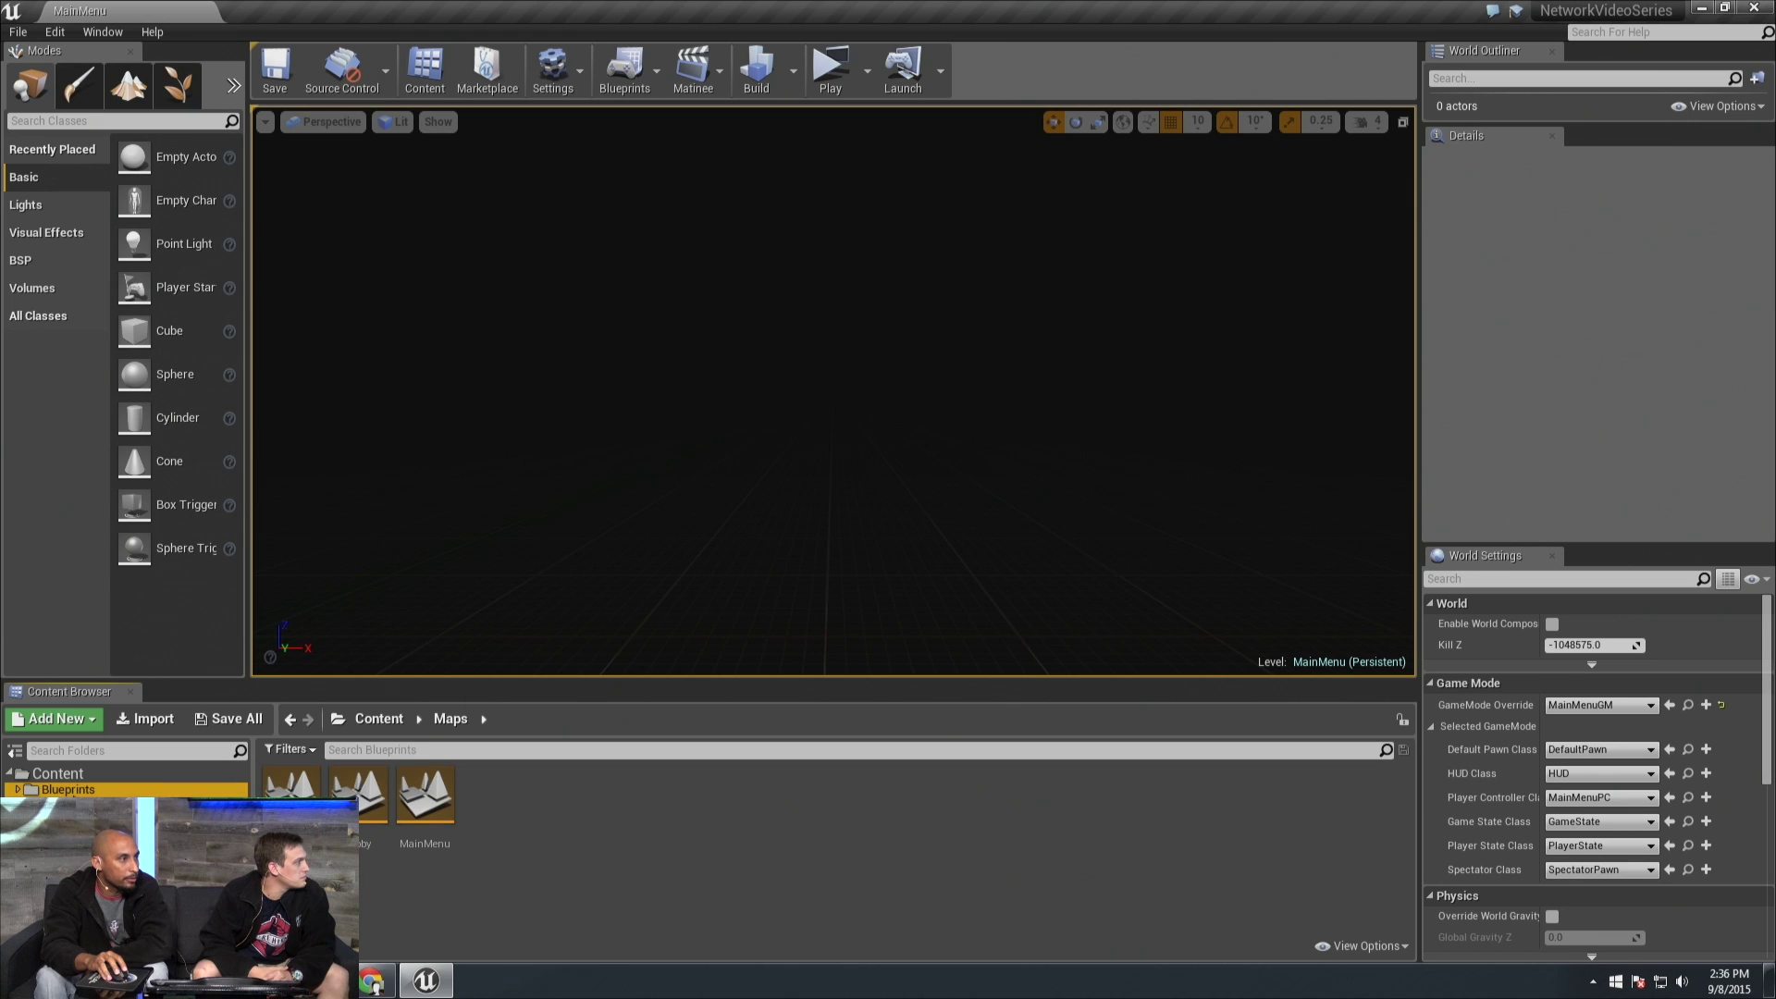
double_click(294, 809)
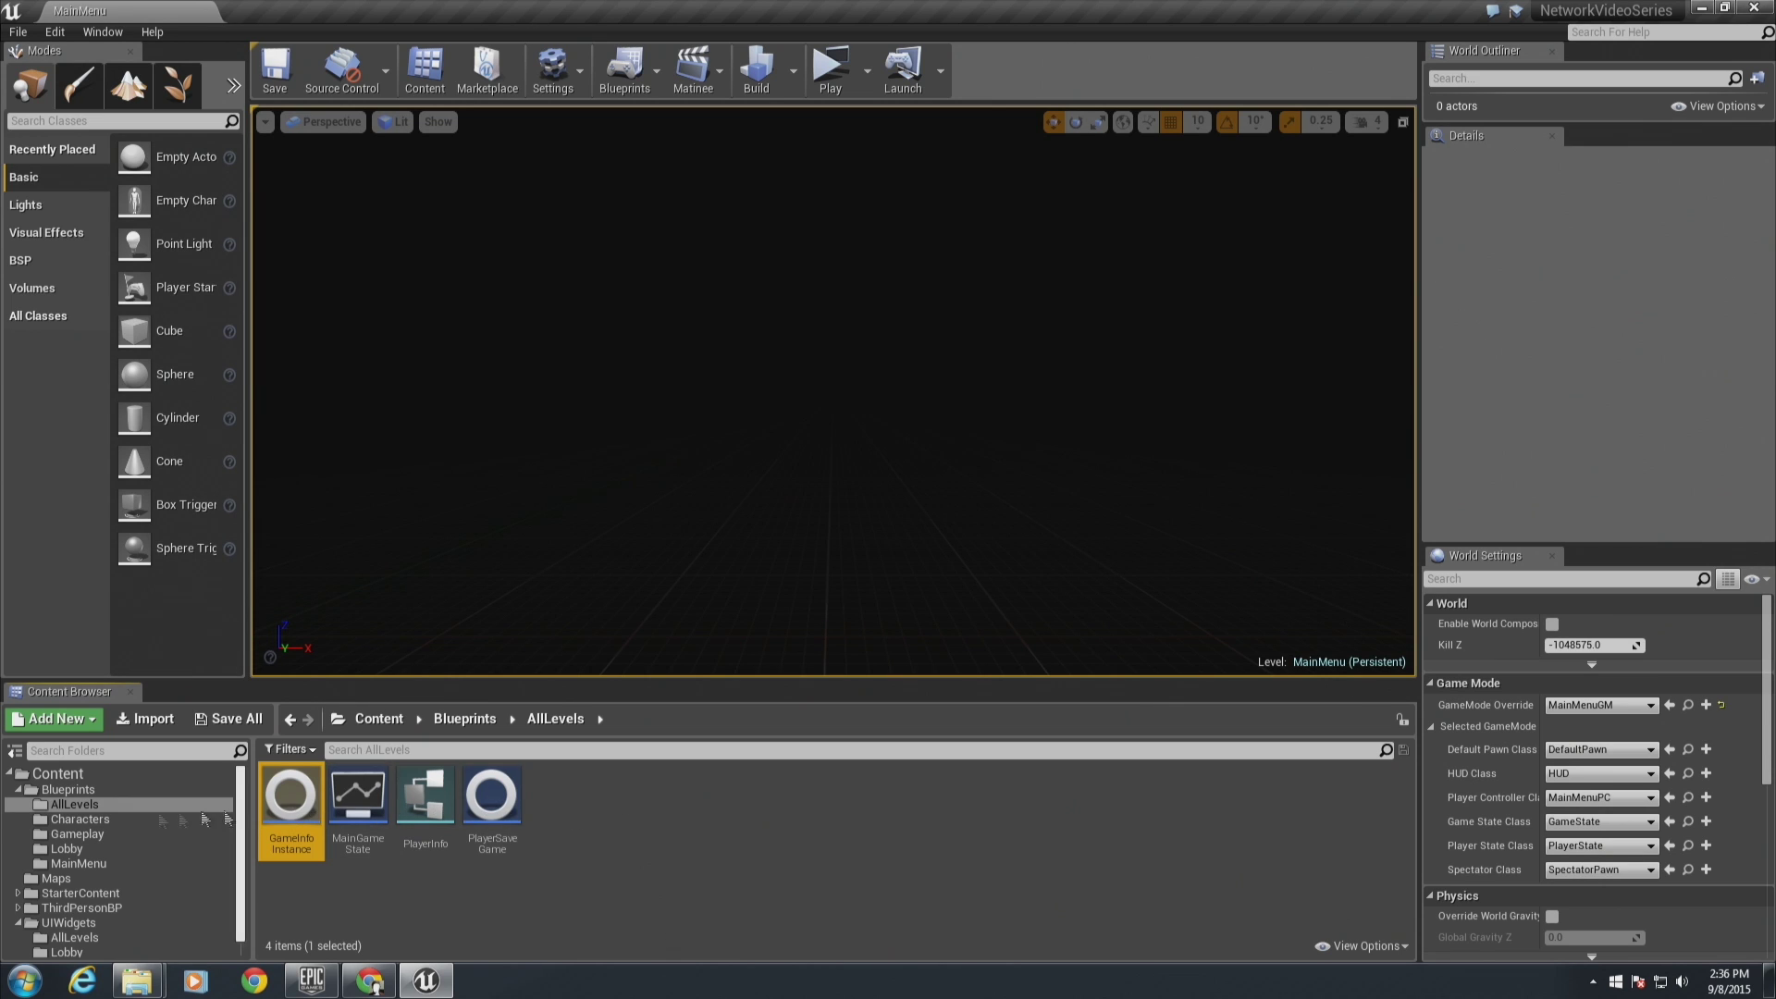
left_click(81, 821)
left_click(83, 834)
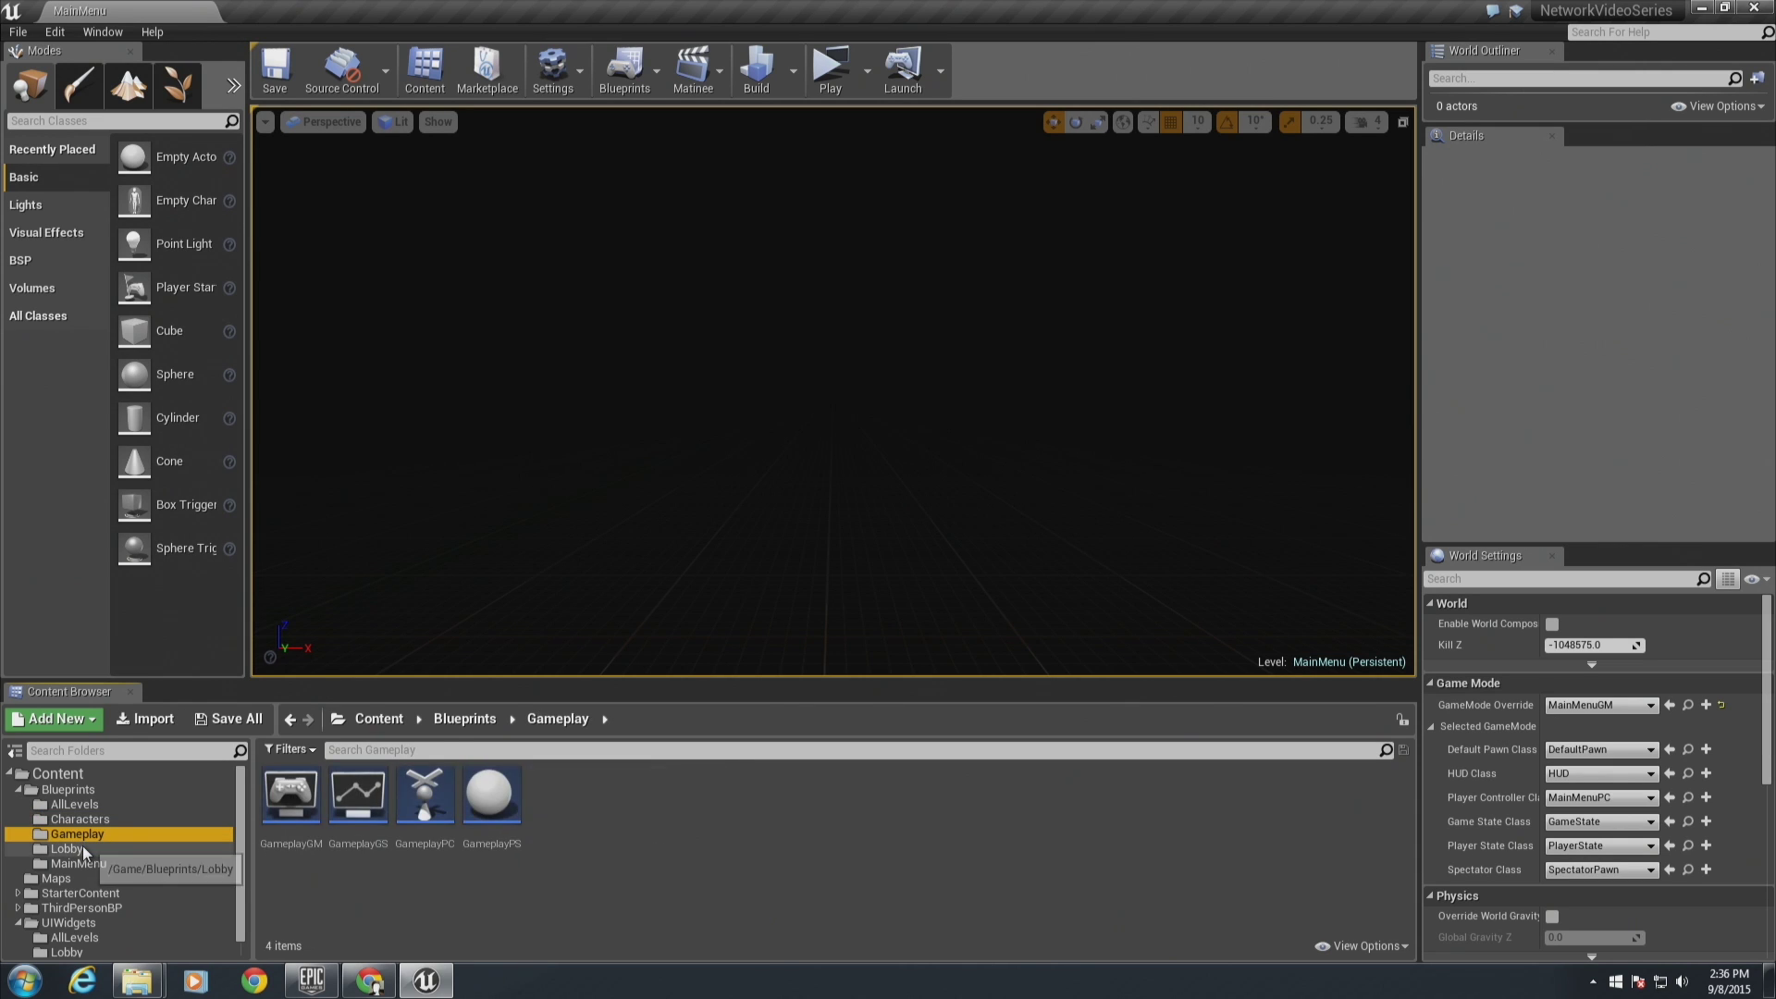
left_click(83, 851)
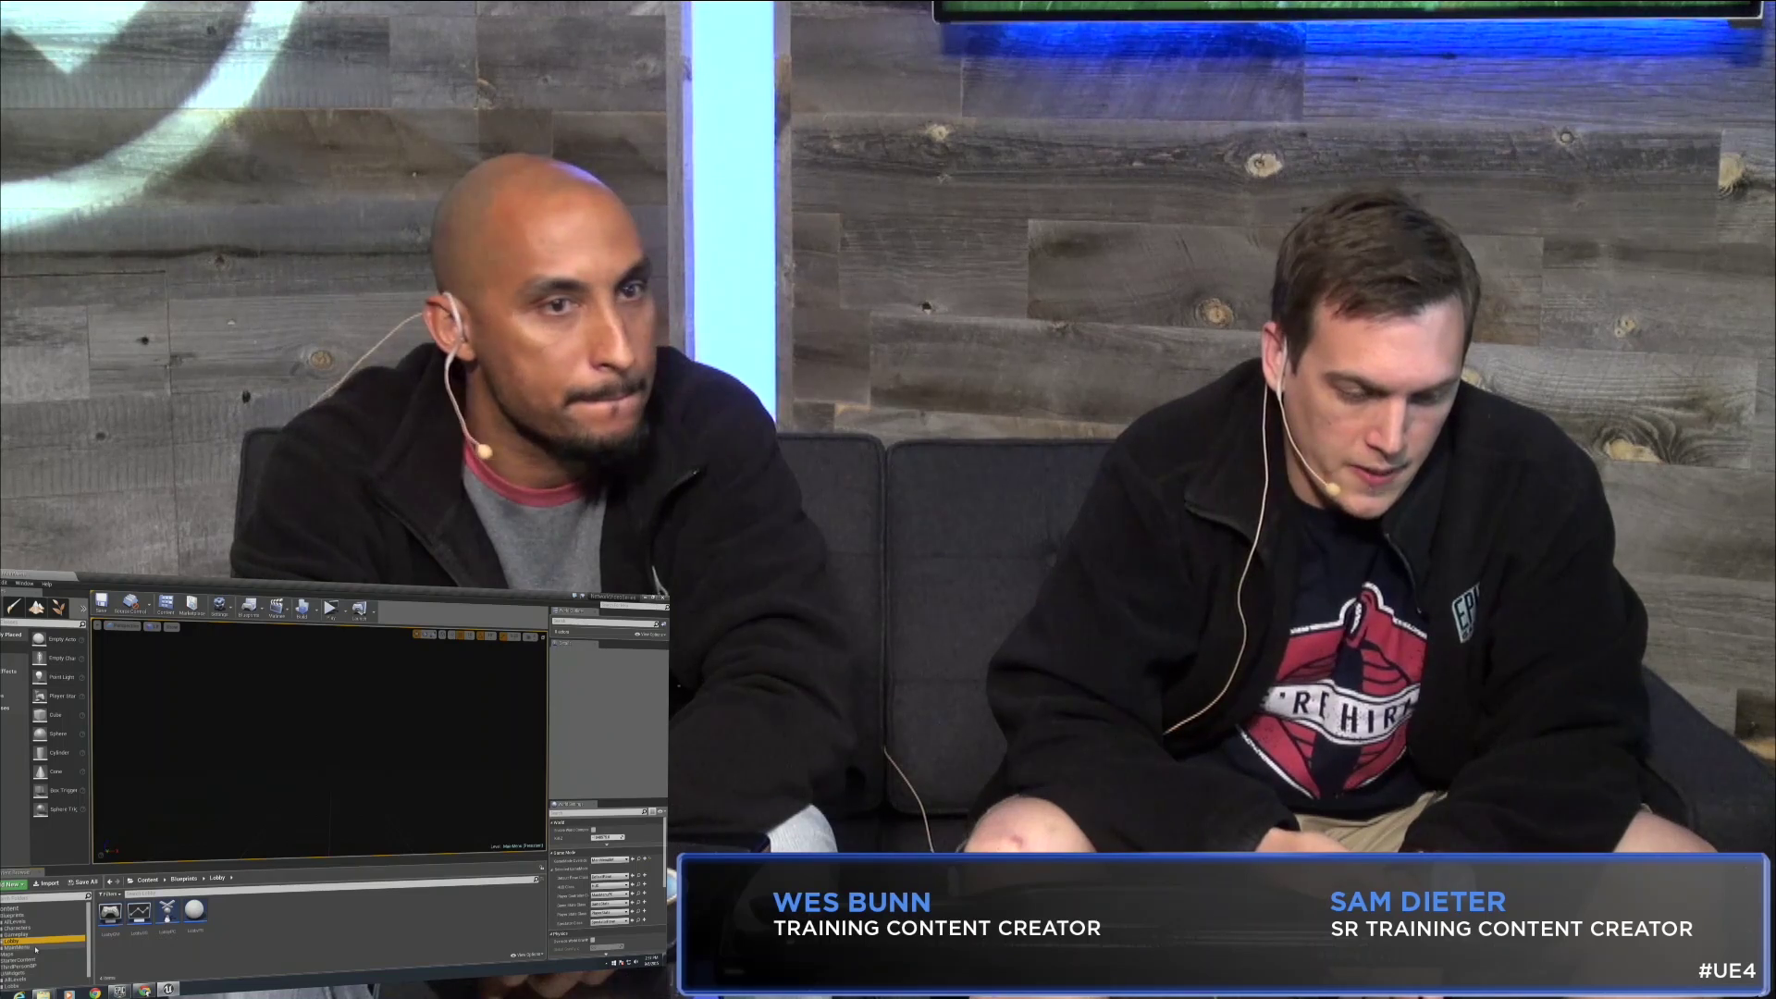
left_click(36, 947)
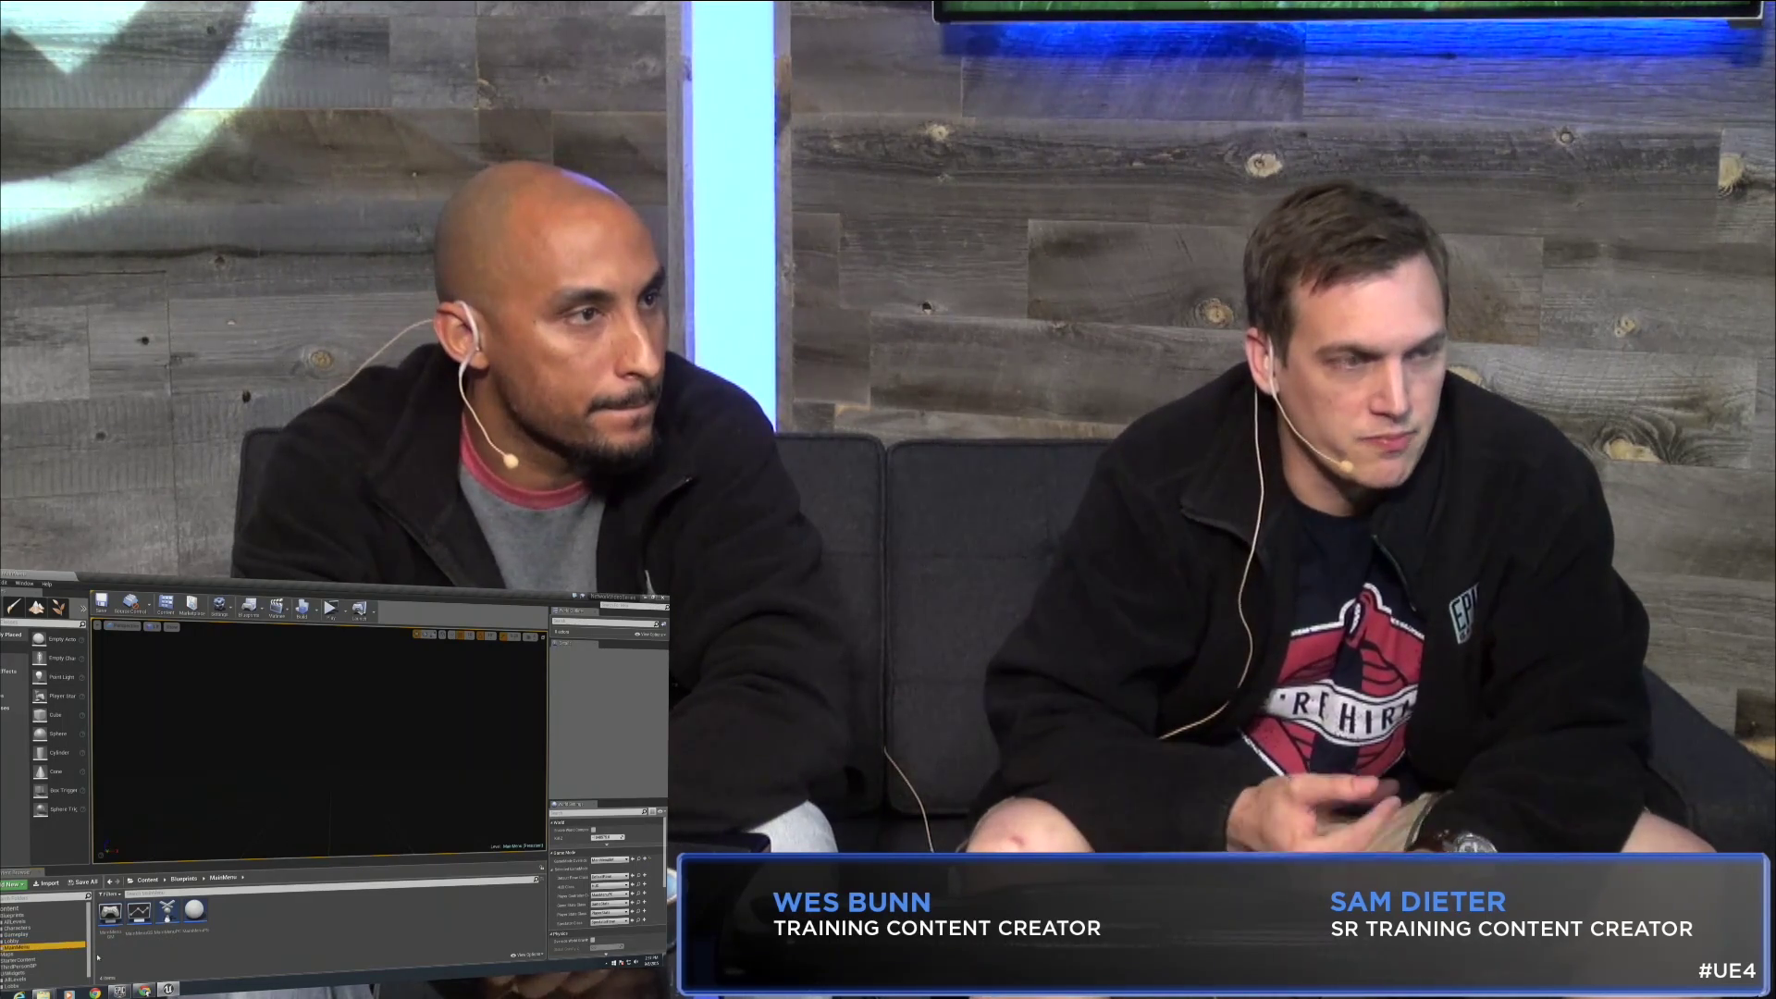
left_click(33, 980)
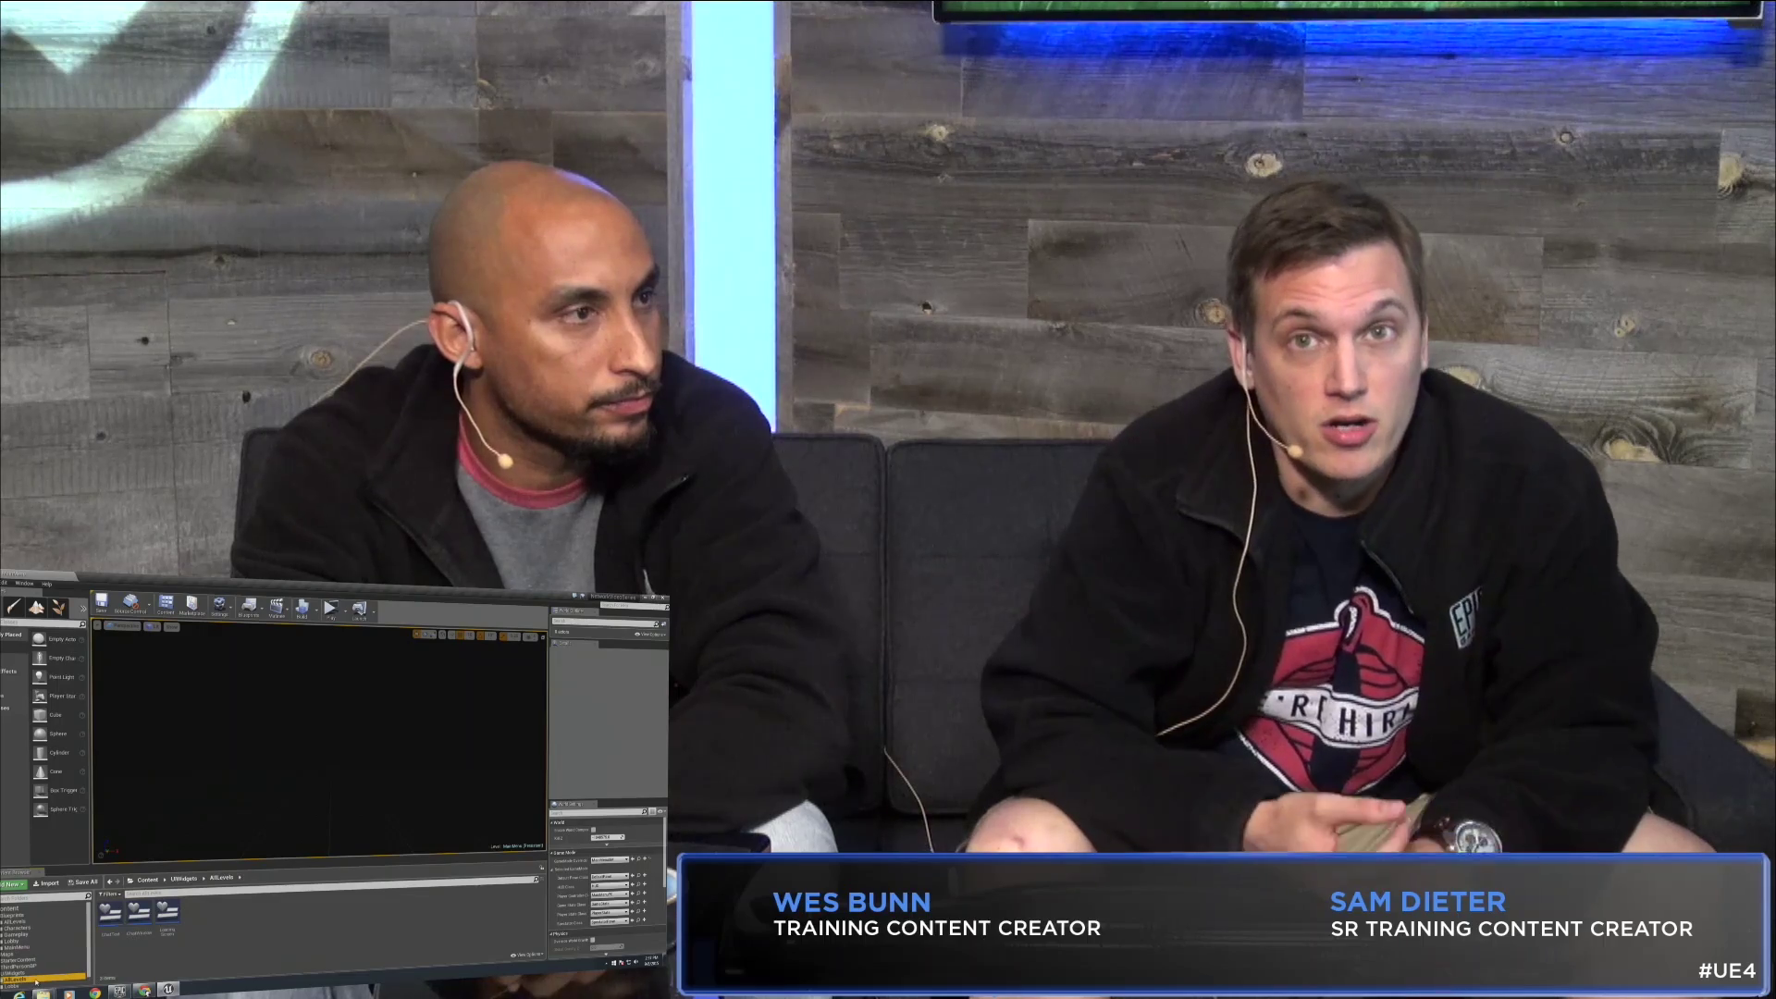